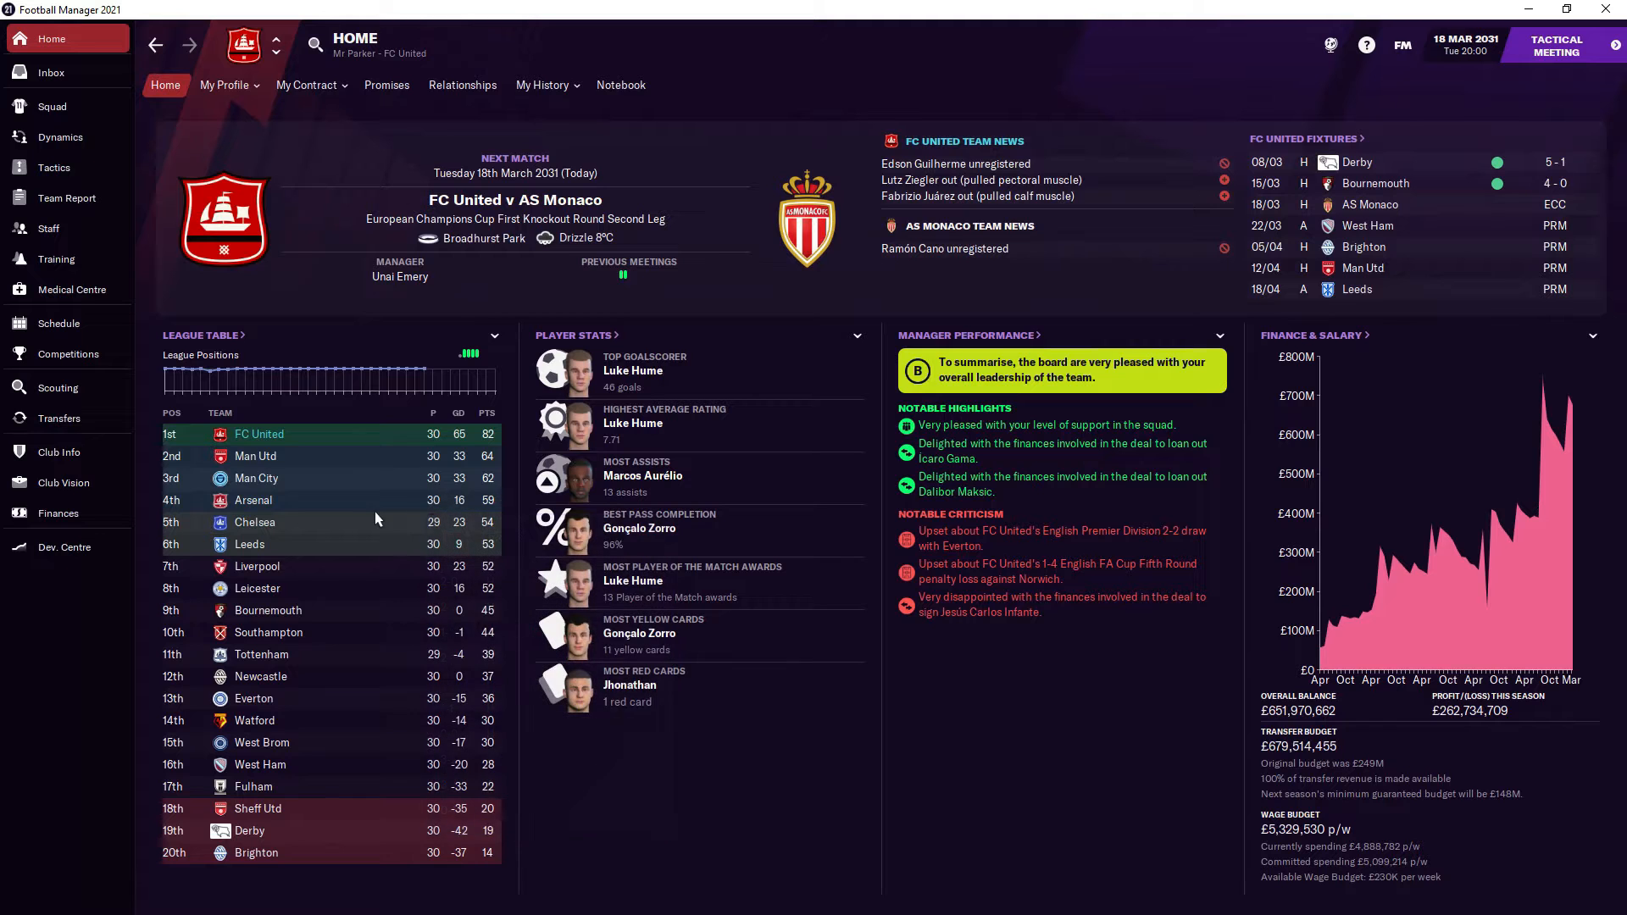
# - Review the Derby 5-1 and Bournemouth 4-0 match details from the fixtures schedule
pyautogui.click(60, 323)
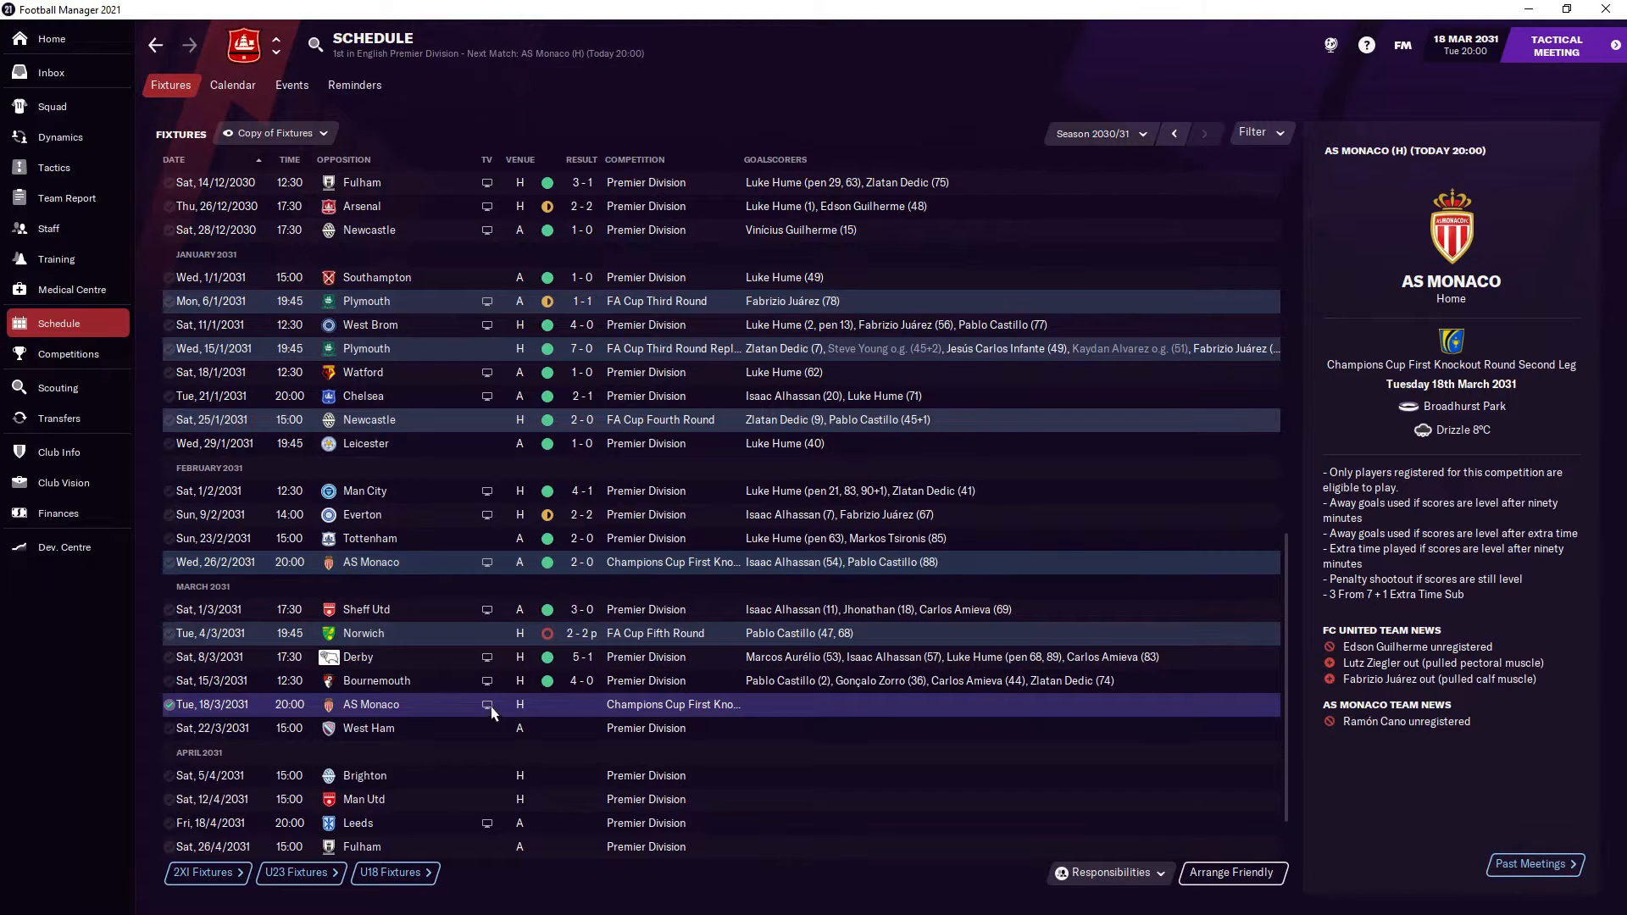
pyautogui.click(444, 658)
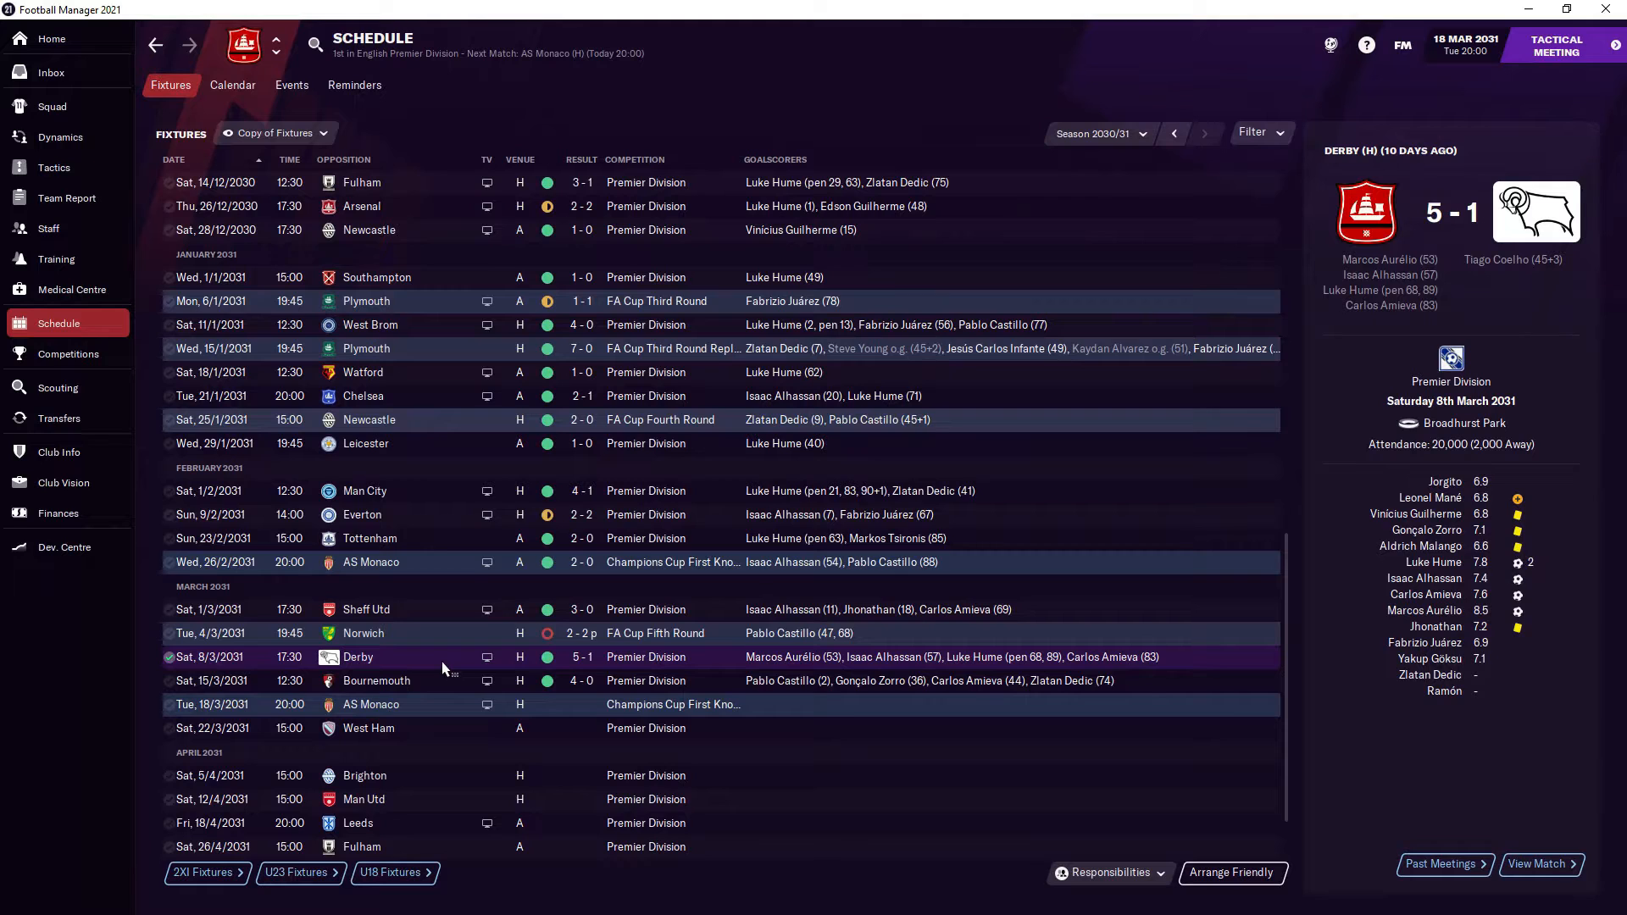
pyautogui.click(438, 682)
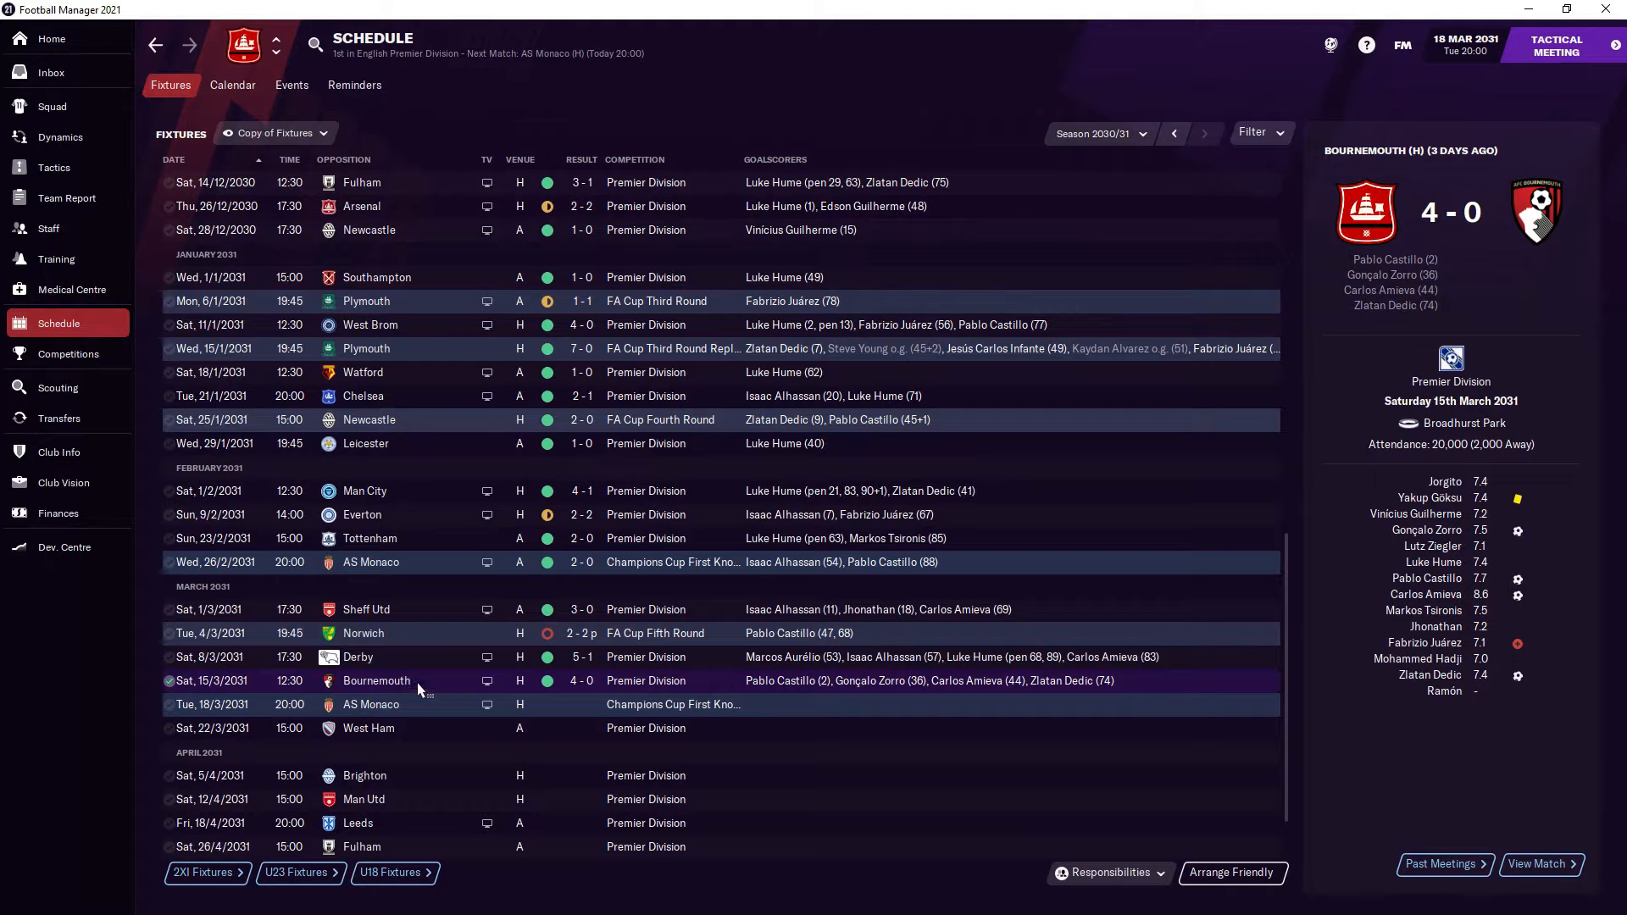
pyautogui.click(57, 106)
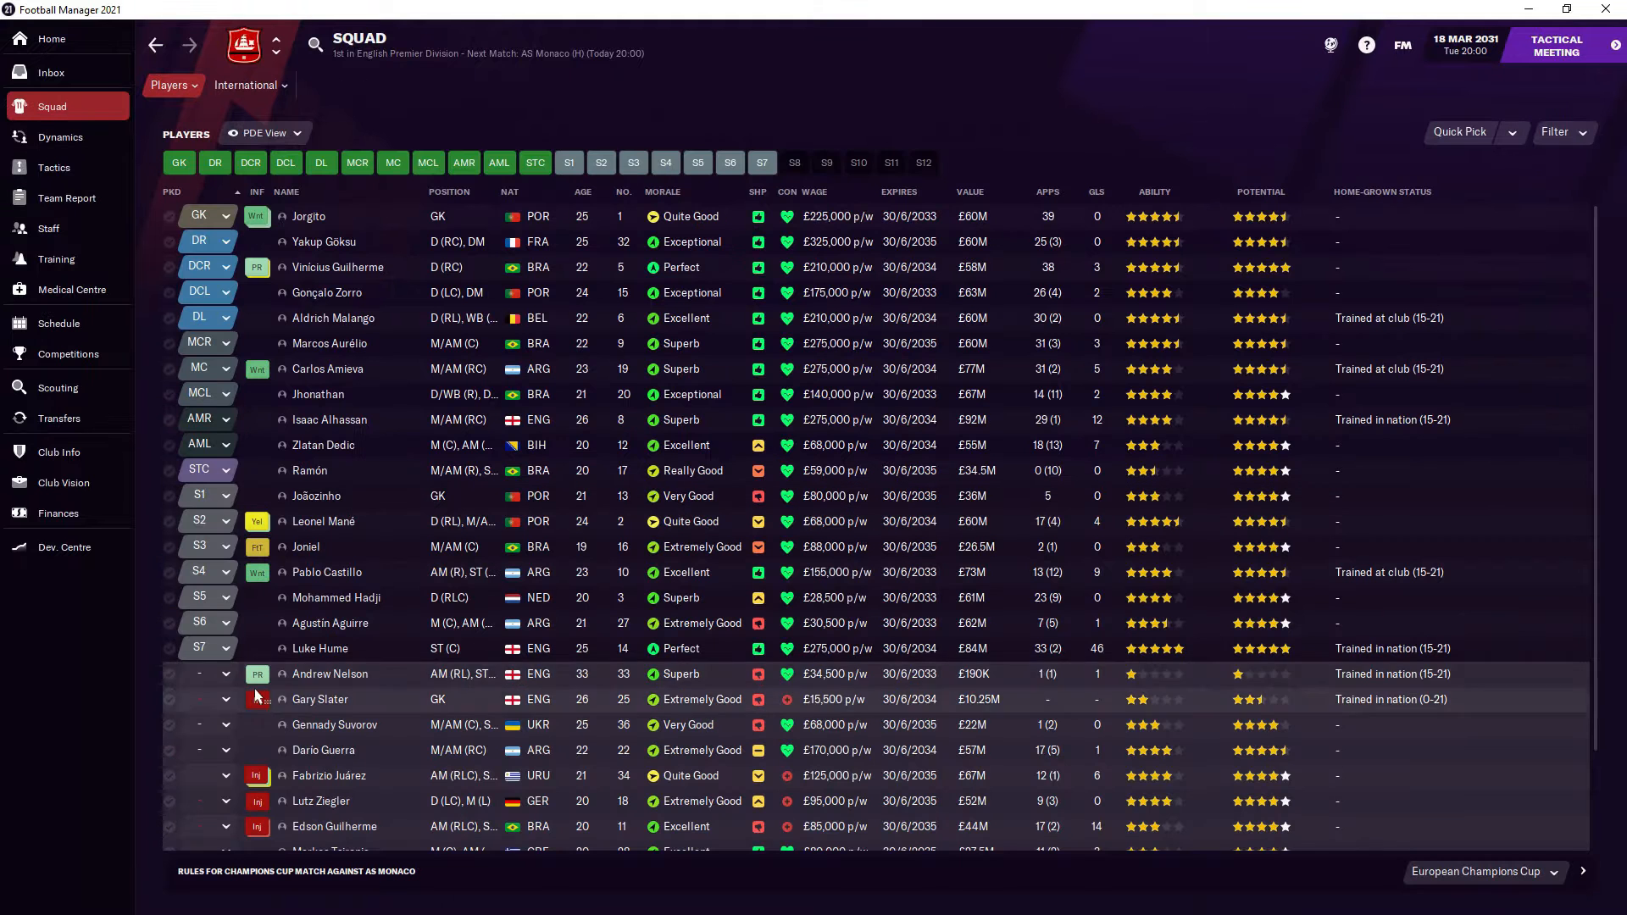
pyautogui.scroll(-3, 369, 610)
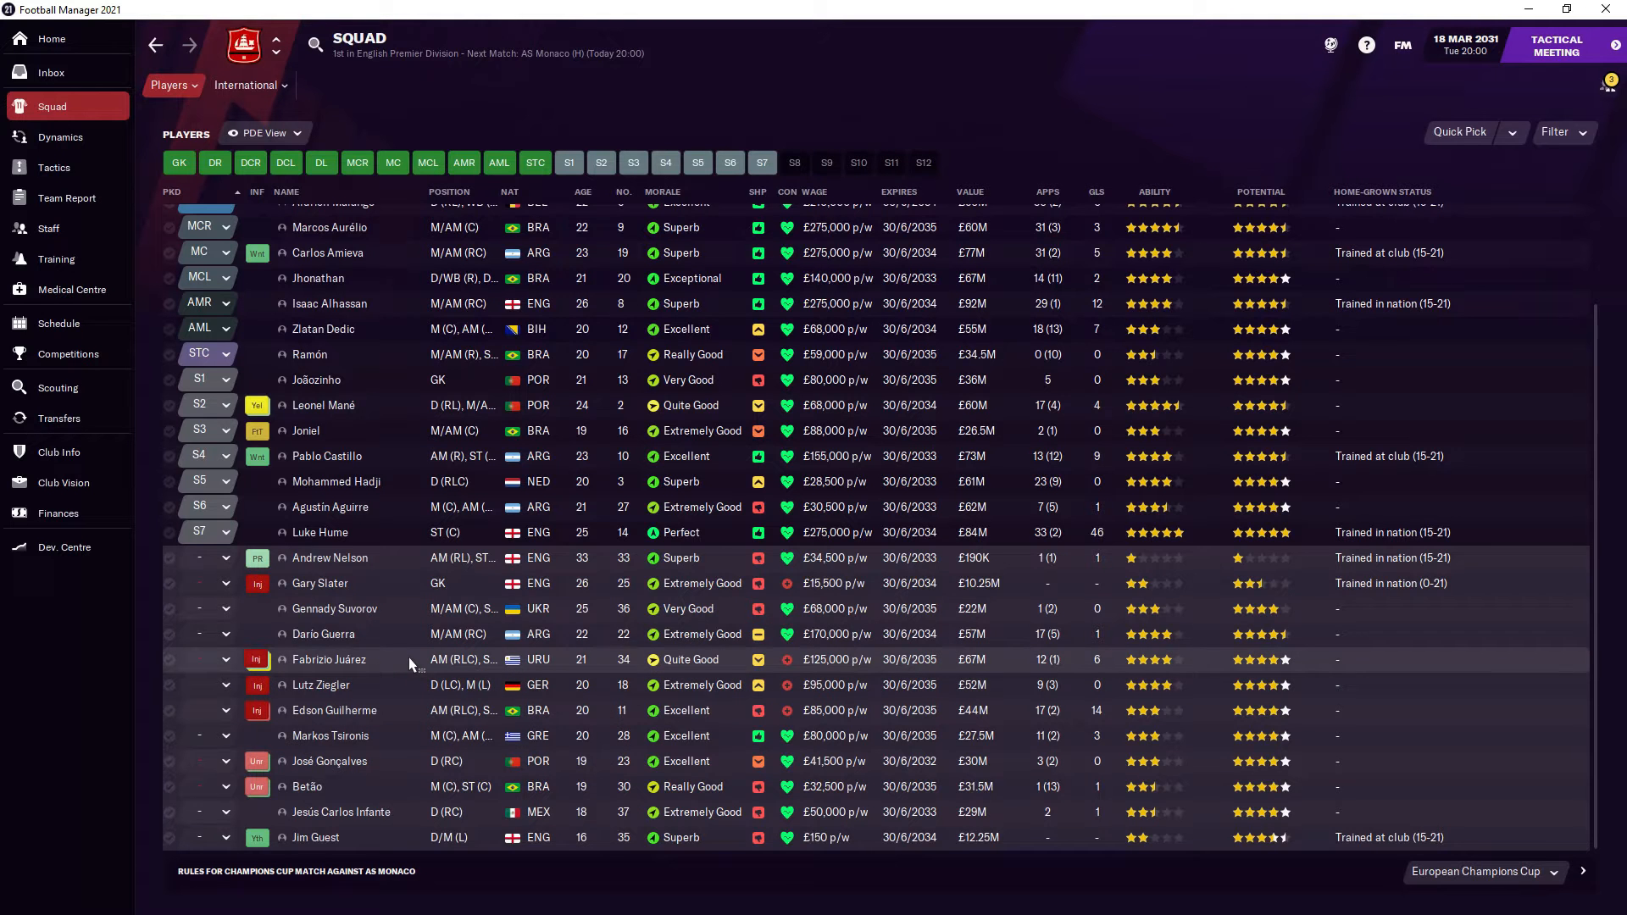
pyautogui.scroll(2, 411, 661)
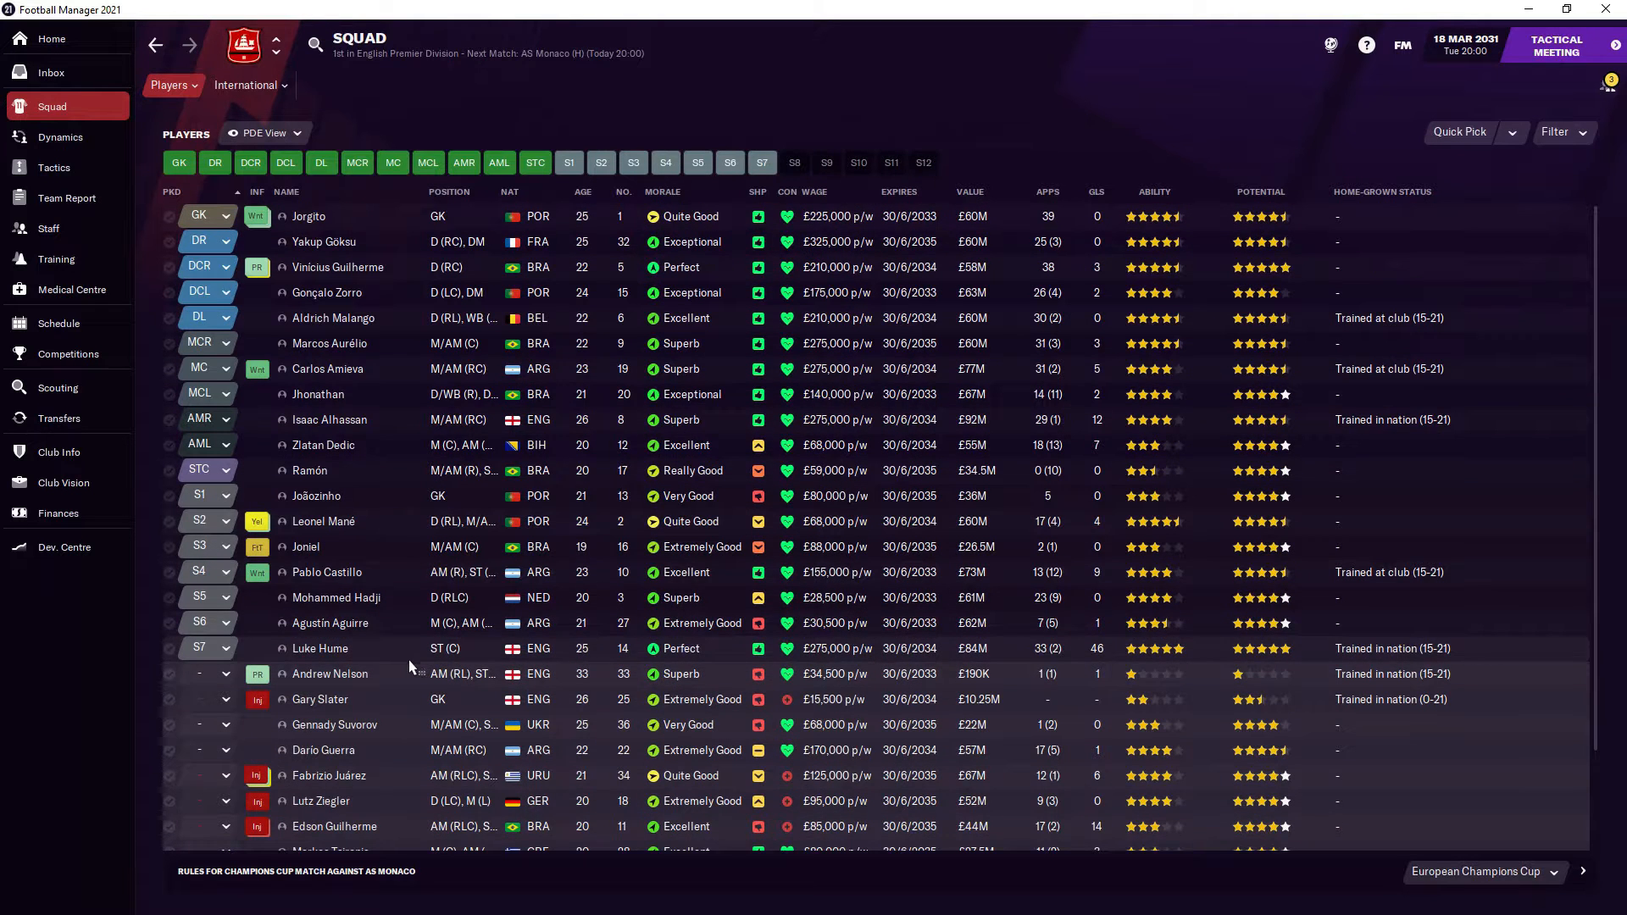
# - Reach team selection and start Leonel Mané at DR, benching Yakup Göksu
pyautogui.click(1556, 51)
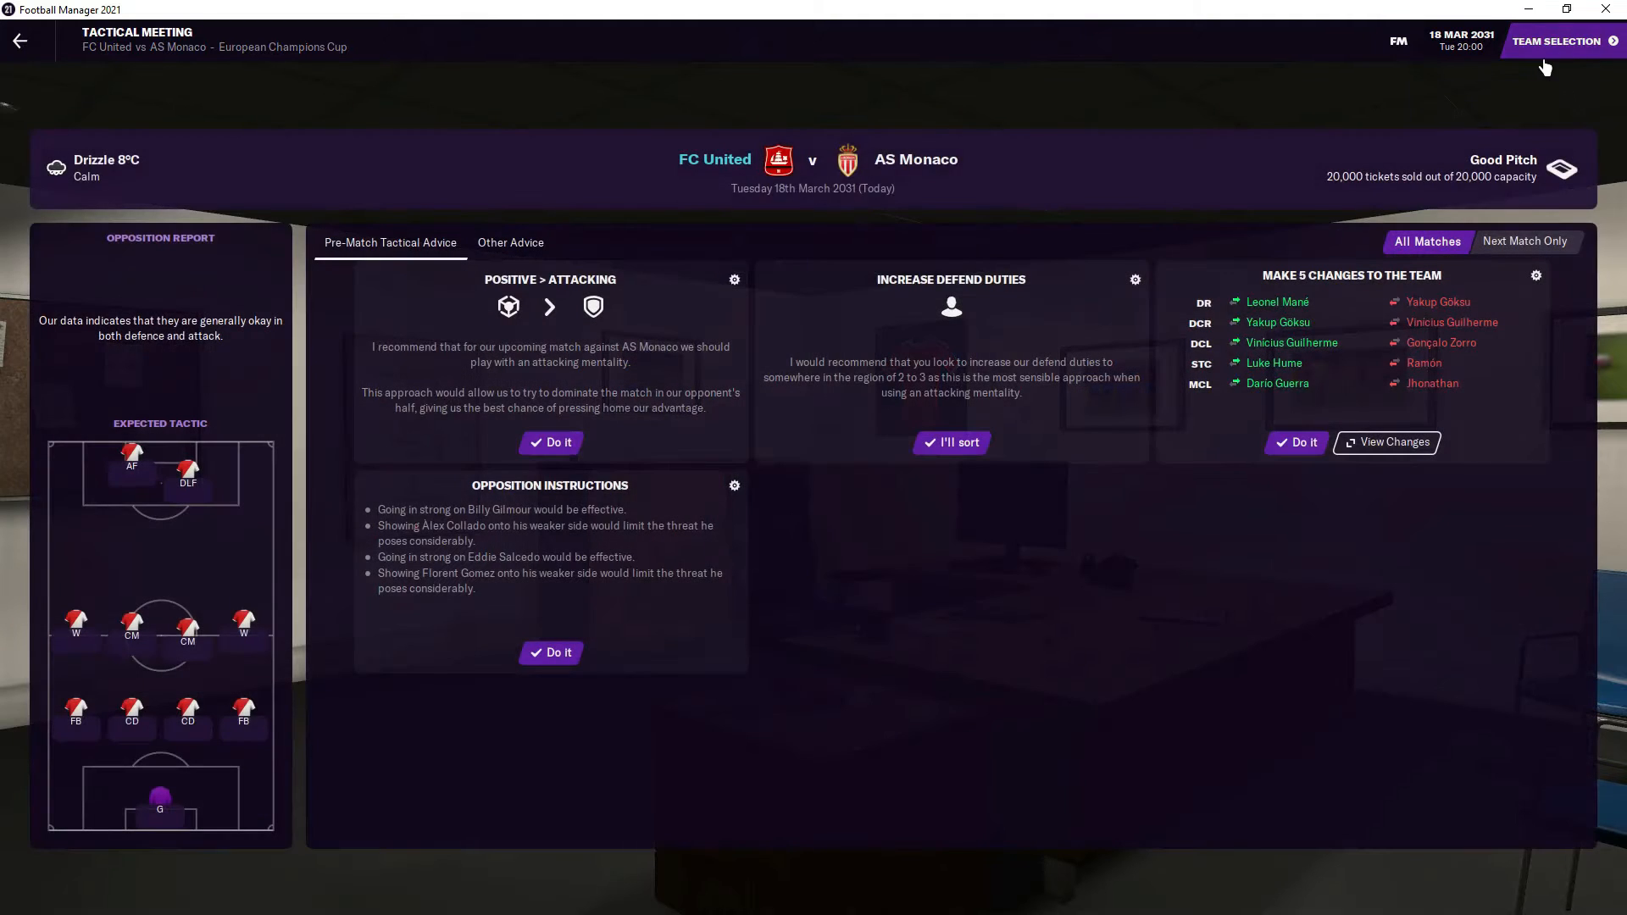
pyautogui.click(1556, 43)
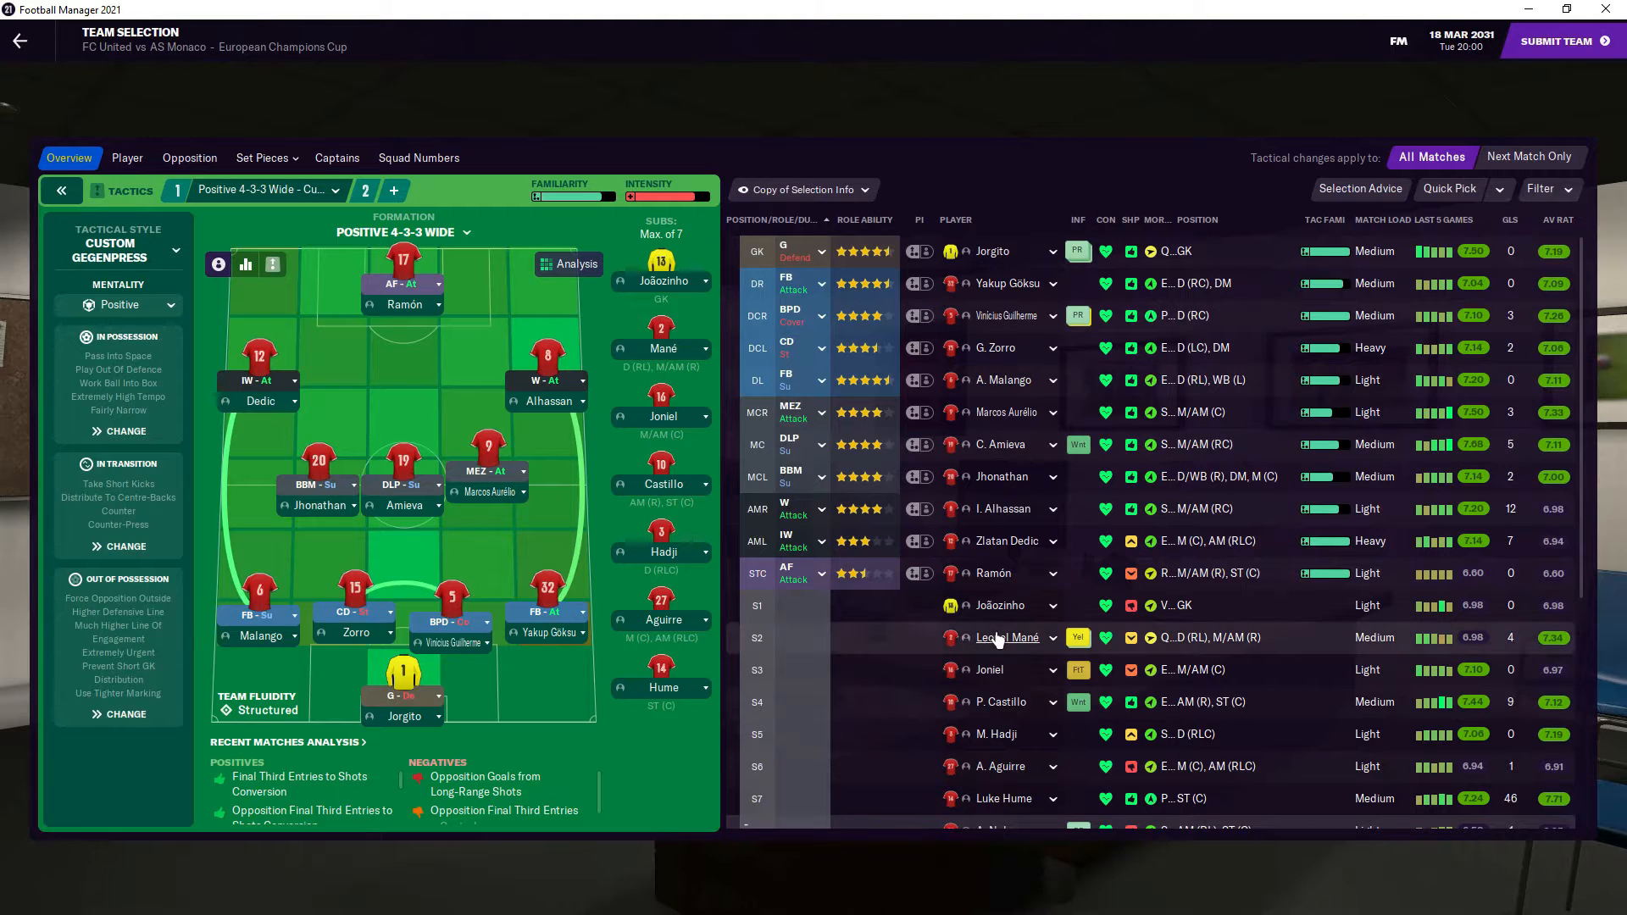
pyautogui.moveTo(1004, 636); pyautogui.dragTo(1004, 283)
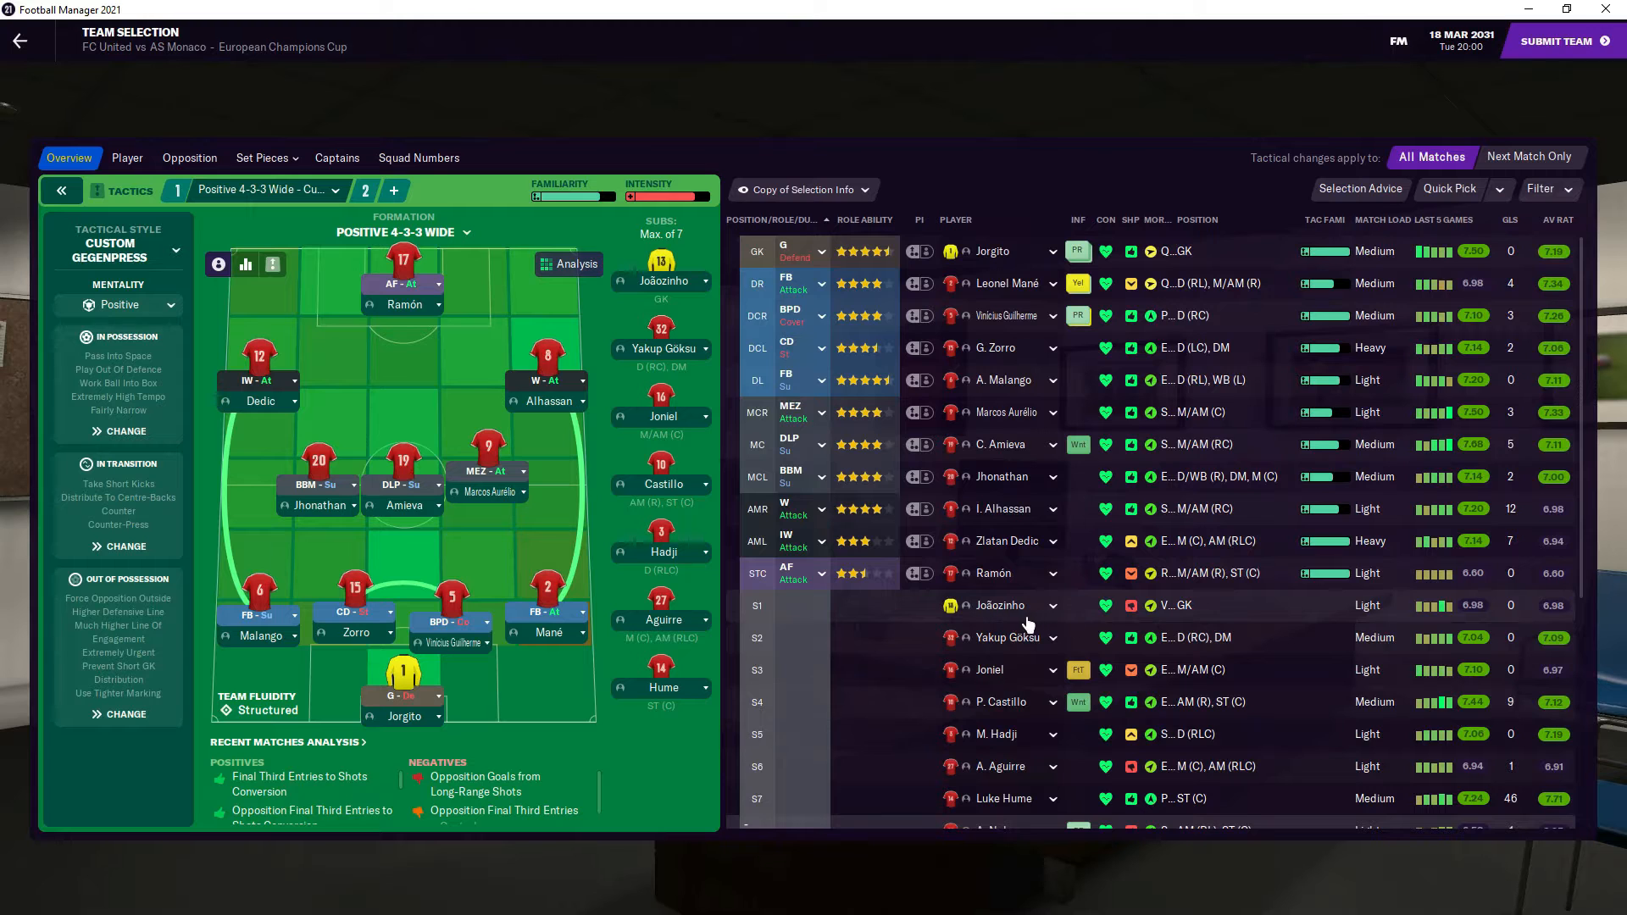
# - In the attacking corners routine, move a player to lurk at the far post, then return to overview
pyautogui.click(267, 158)
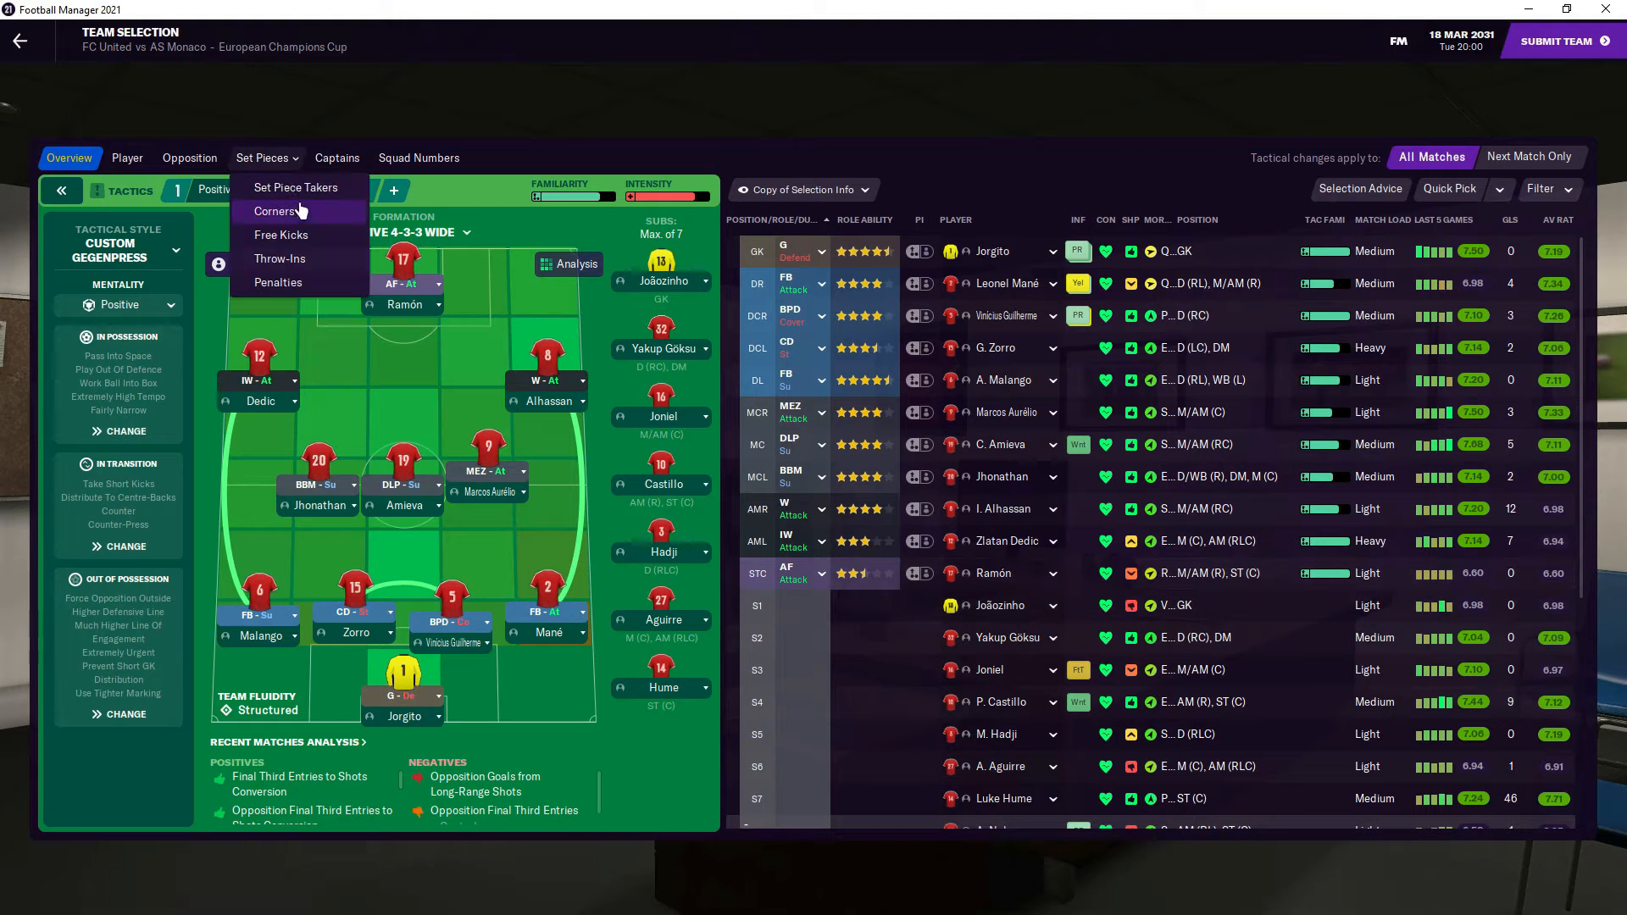
pyautogui.click(301, 212)
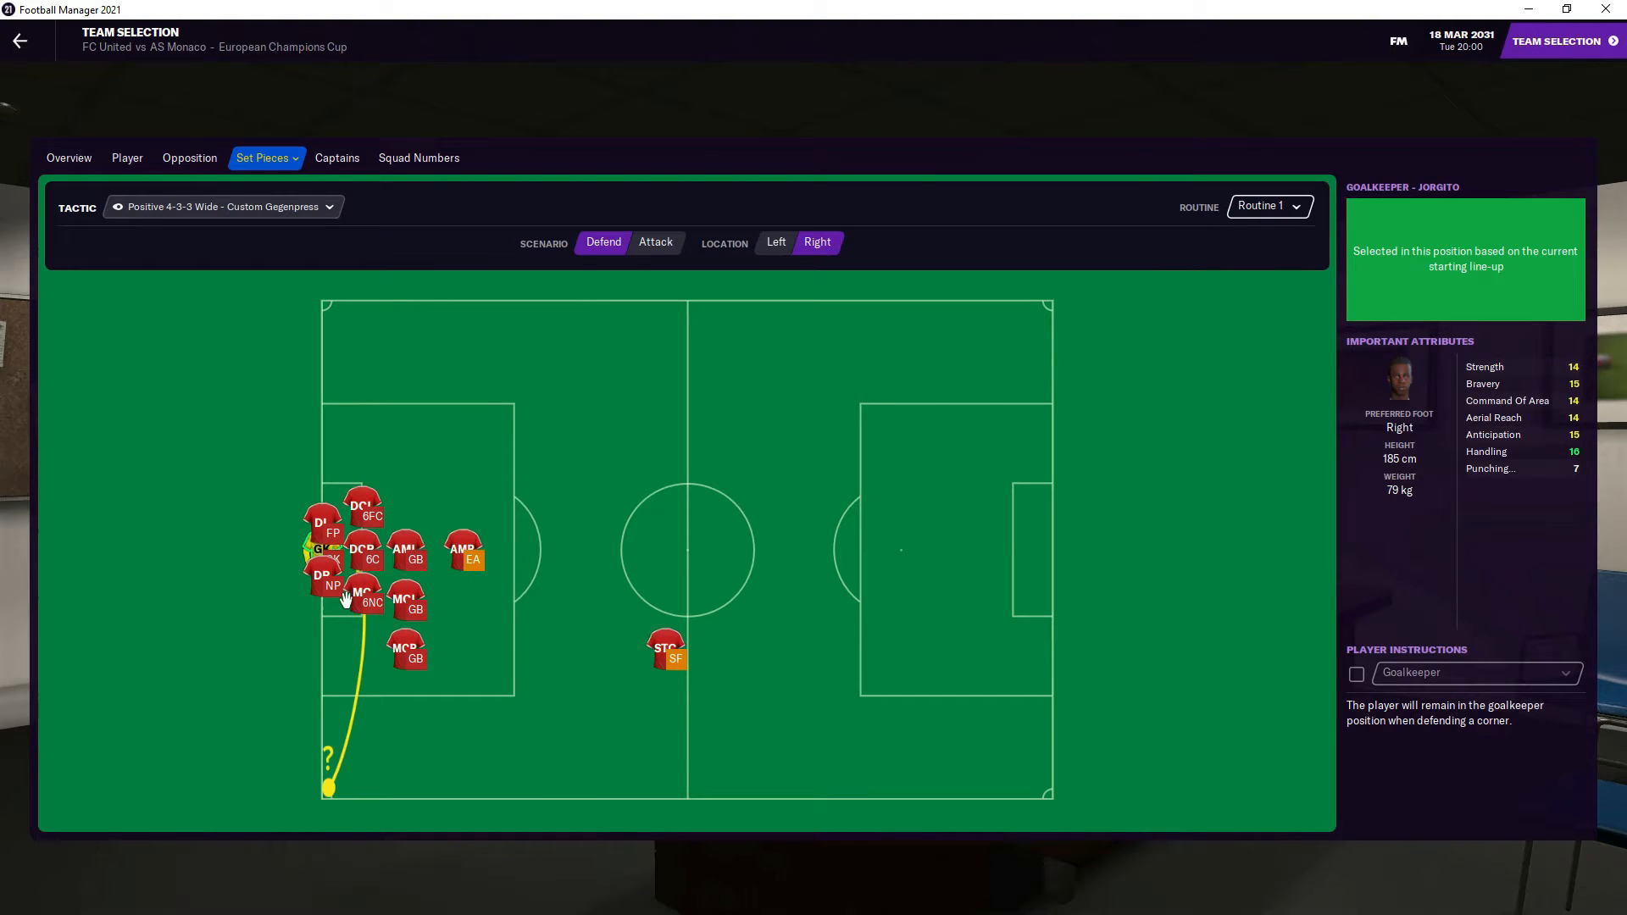
pyautogui.click(655, 244)
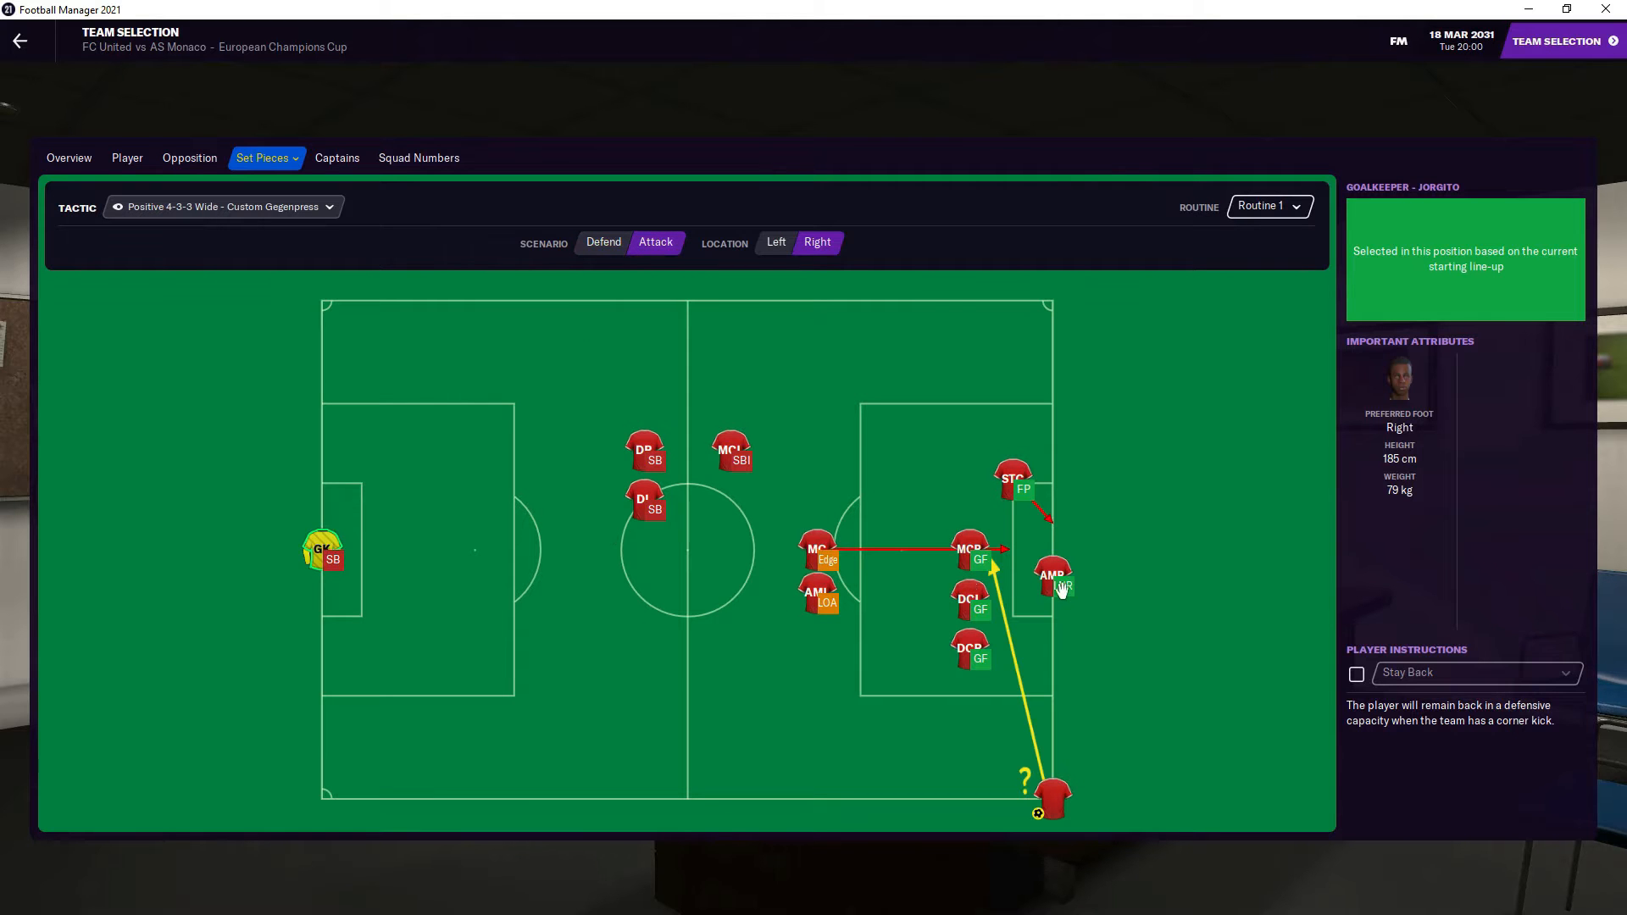
pyautogui.moveTo(1063, 588)
pyautogui.mouseDown()
pyautogui.moveTo(1042, 554)
pyautogui.moveTo(975, 557)
pyautogui.mouseUp()
pyautogui.click(68, 159)
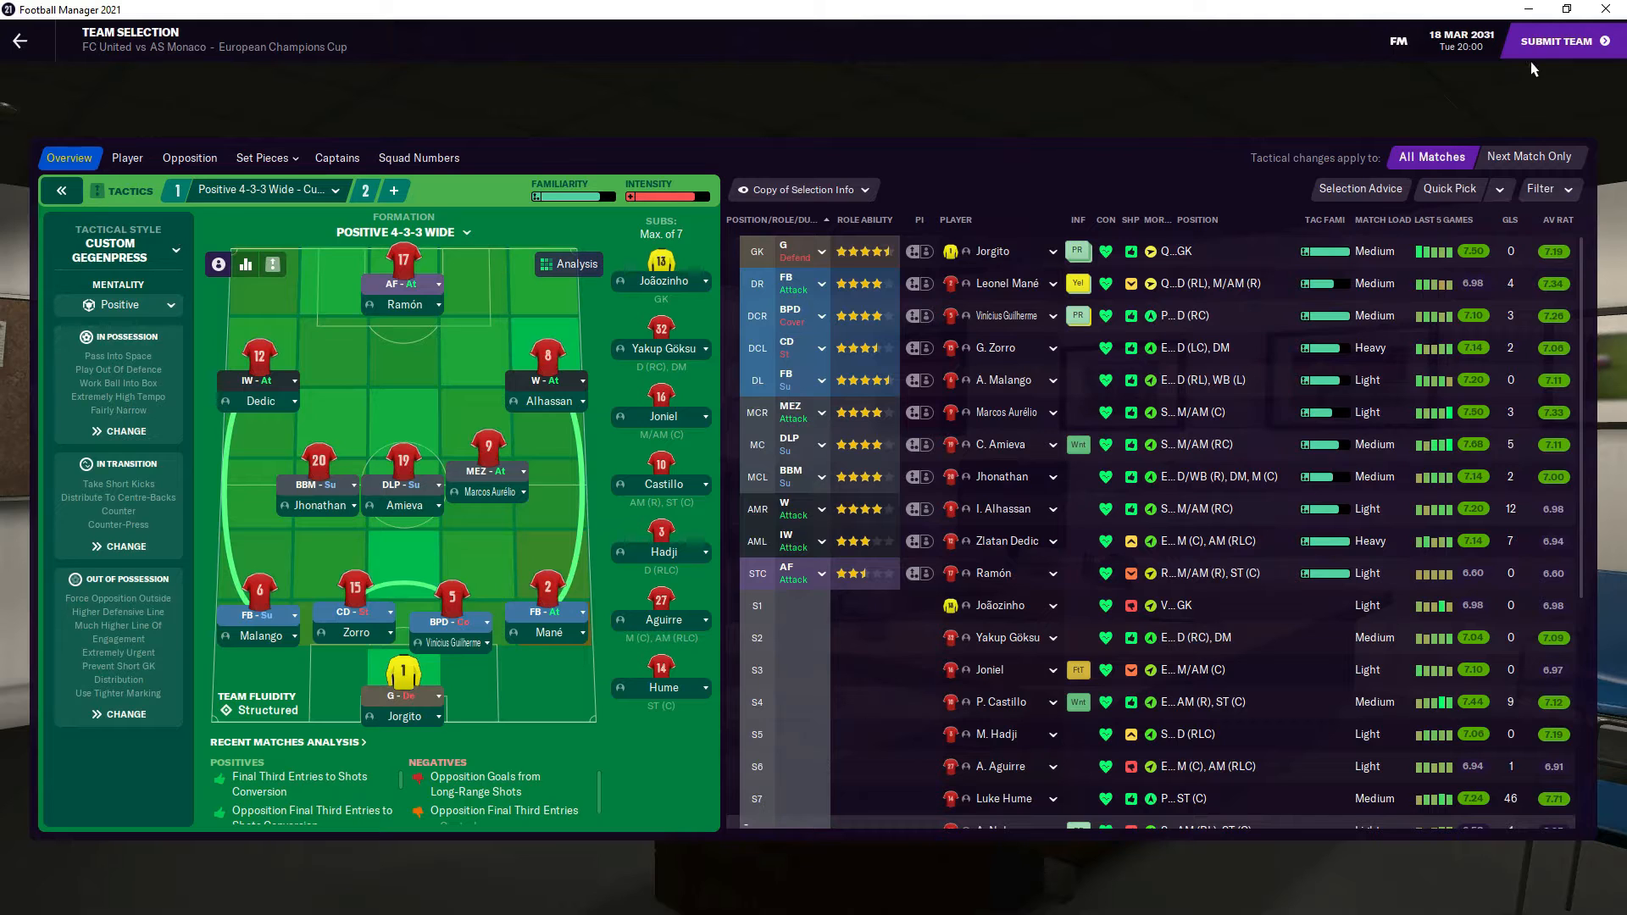
# - Submit the team, confirm, and continue from the briefing to the match
pyautogui.click(1557, 41)
pyautogui.click(931, 501)
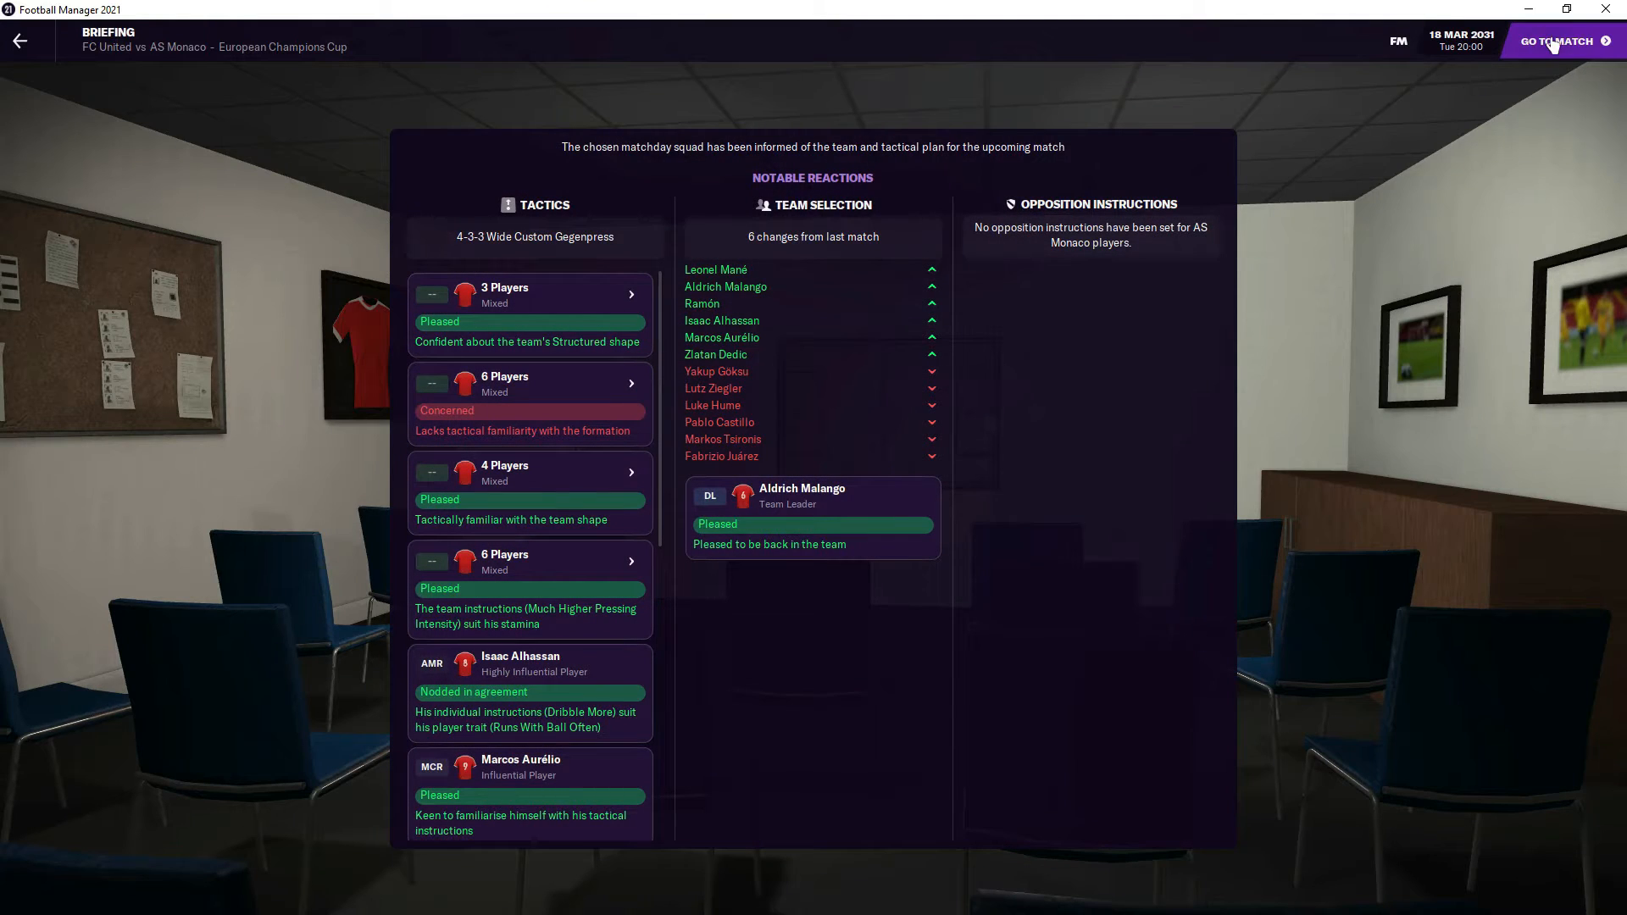
pyautogui.click(1557, 41)
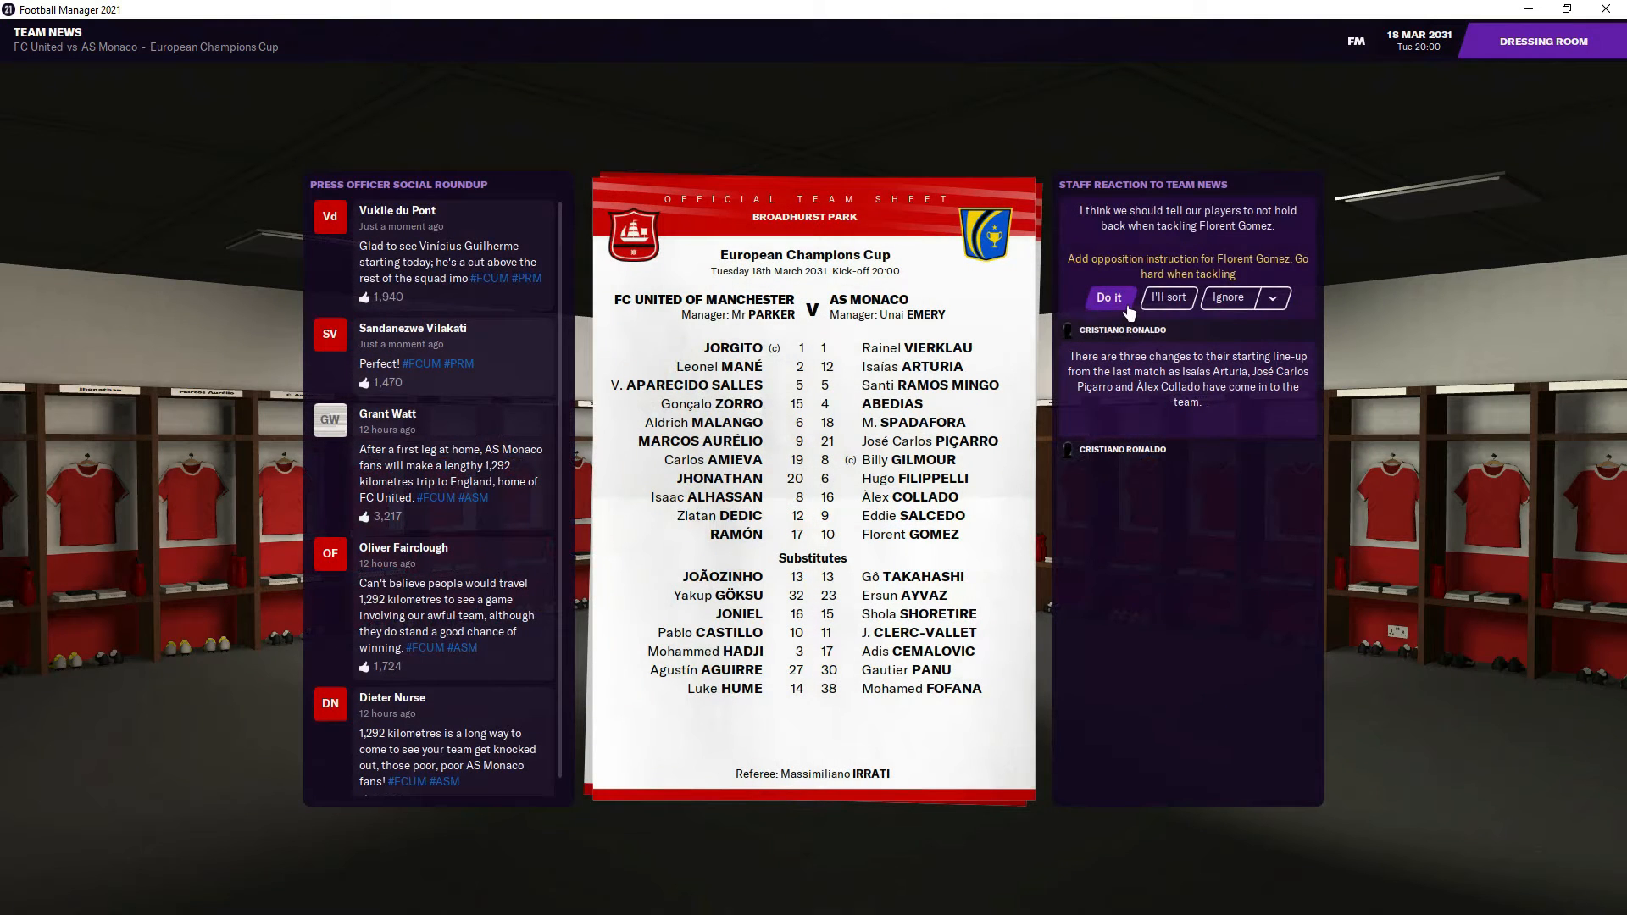
# - Deliver the 'I expect nothing but a win' team talk and head to the tunnel
pyautogui.click(1543, 40)
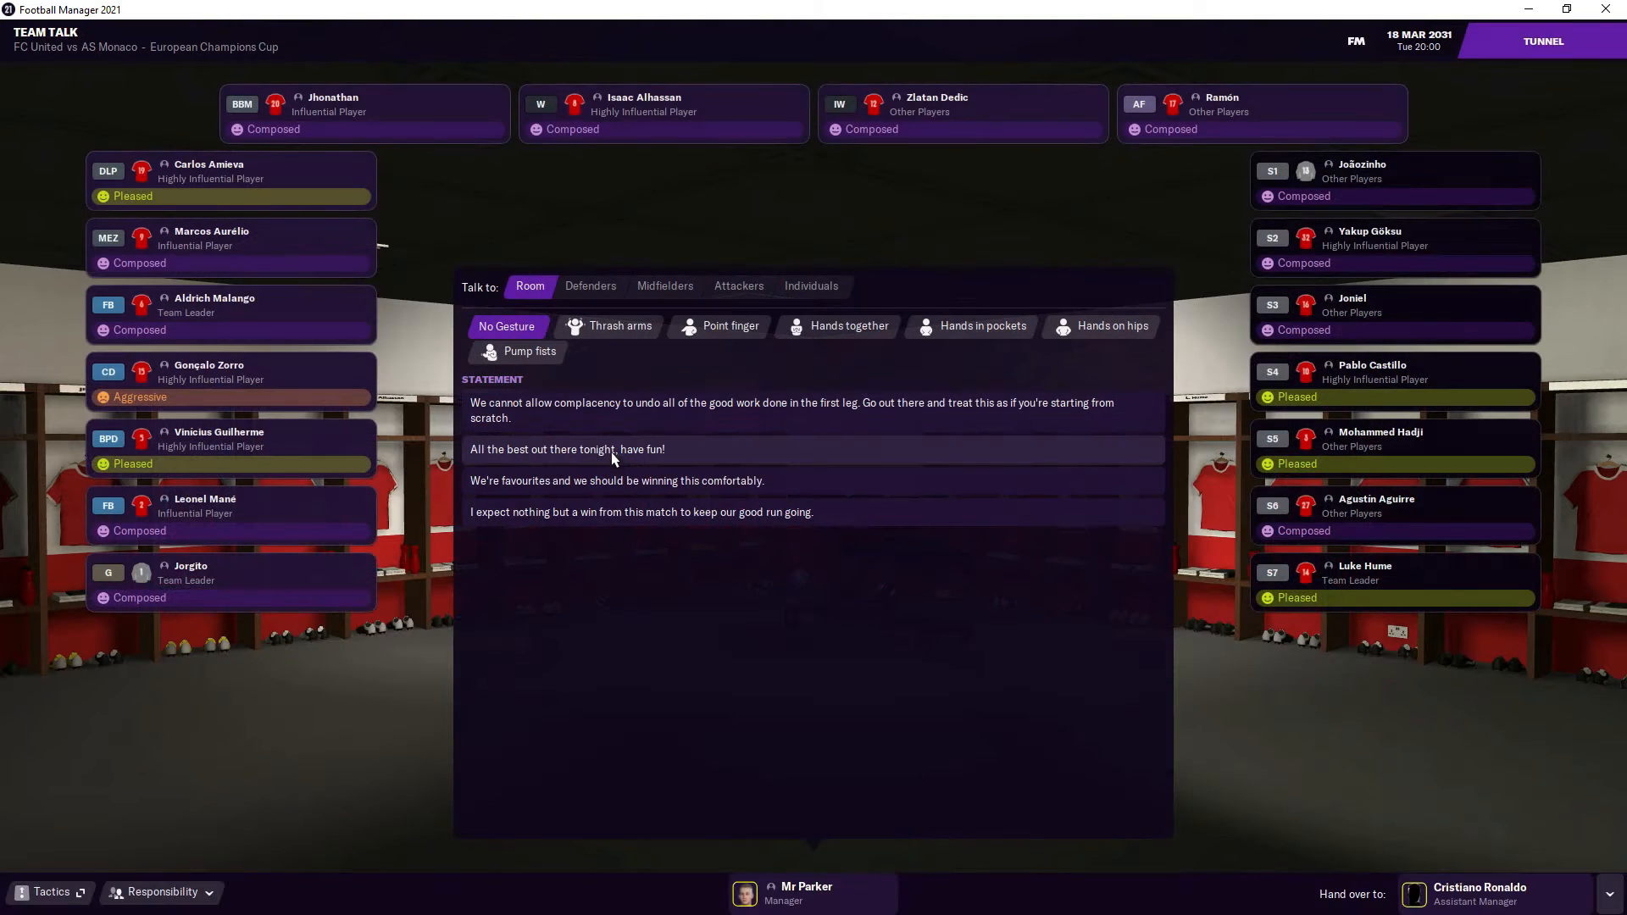
pyautogui.click(605, 514)
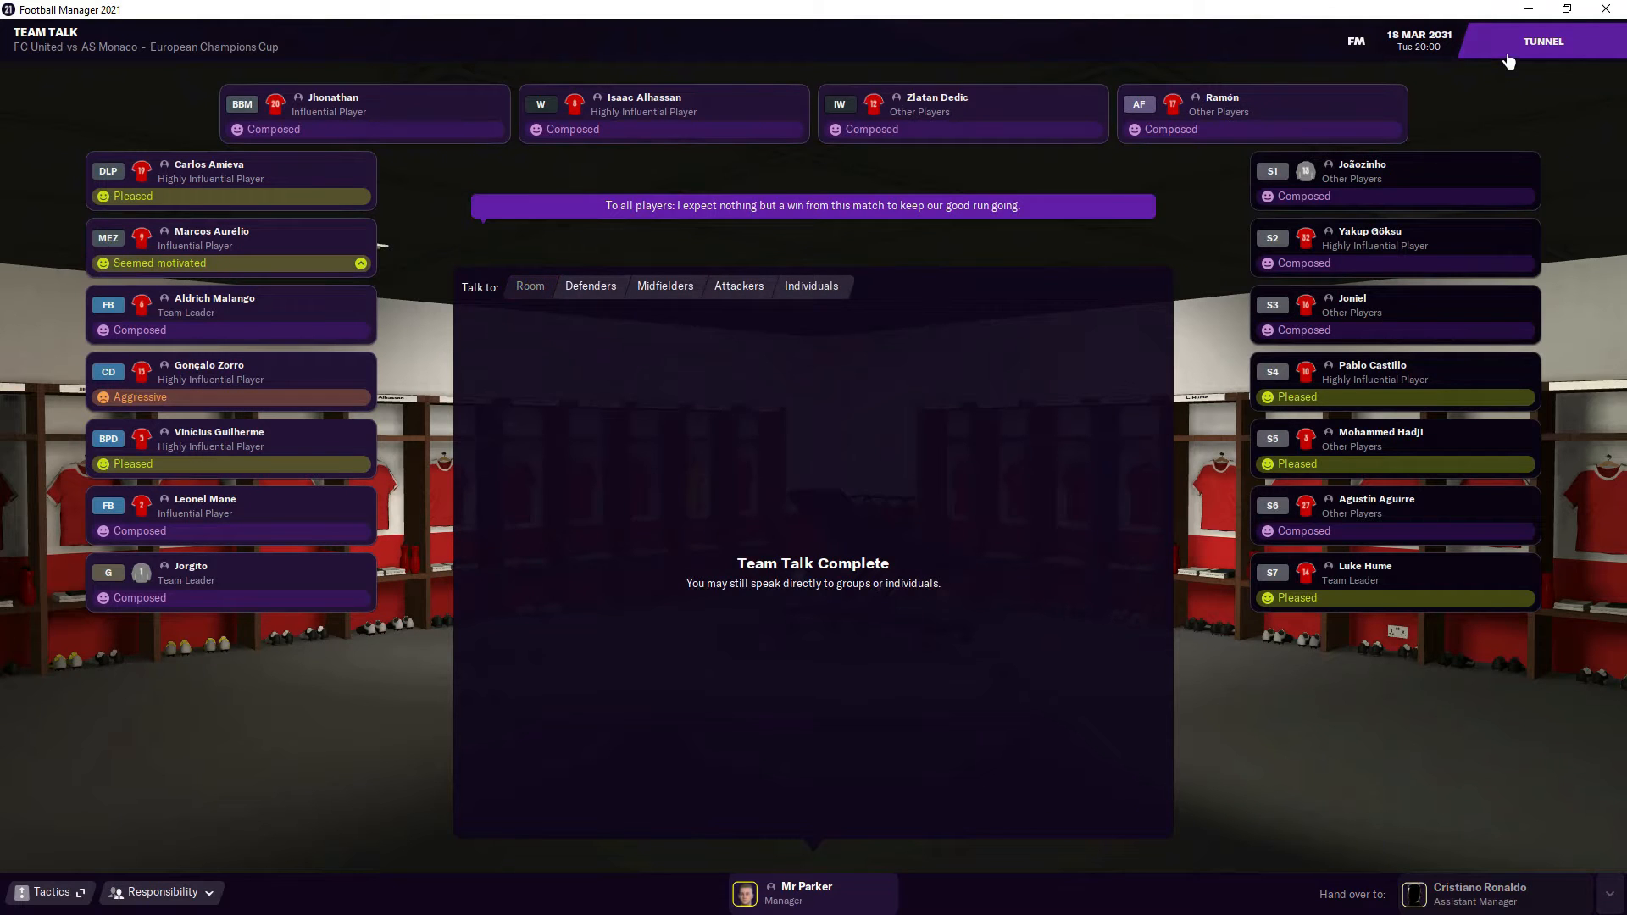
pyautogui.click(1544, 42)
# - Answer the interview questions about Jorgito and let the first half play
pyautogui.click(263, 703)
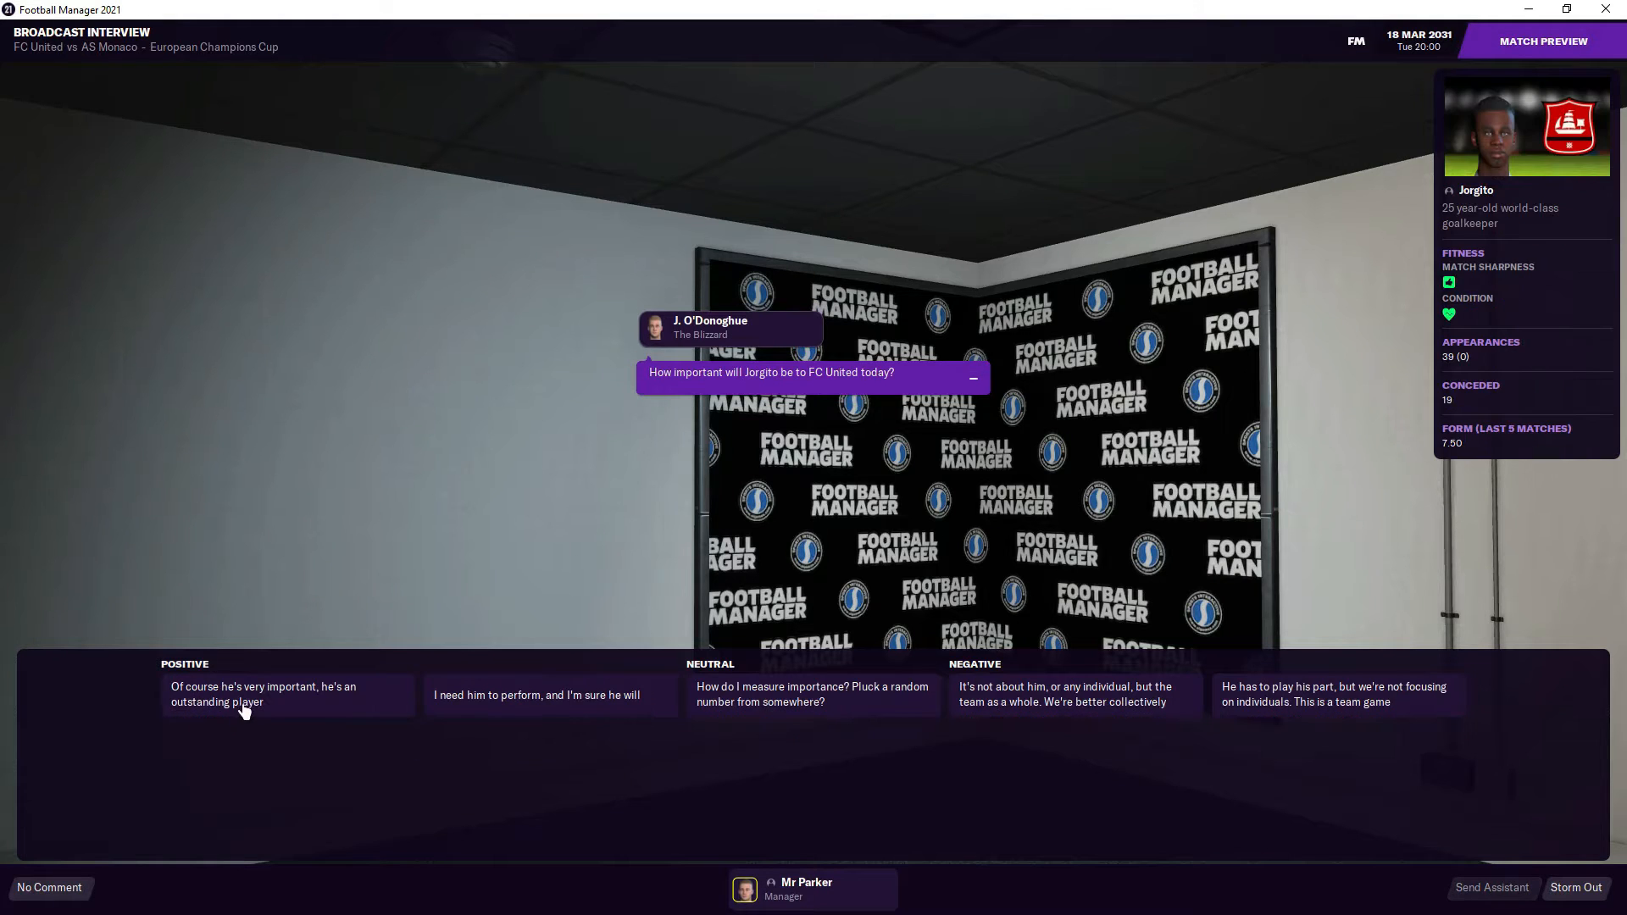
pyautogui.click(241, 716)
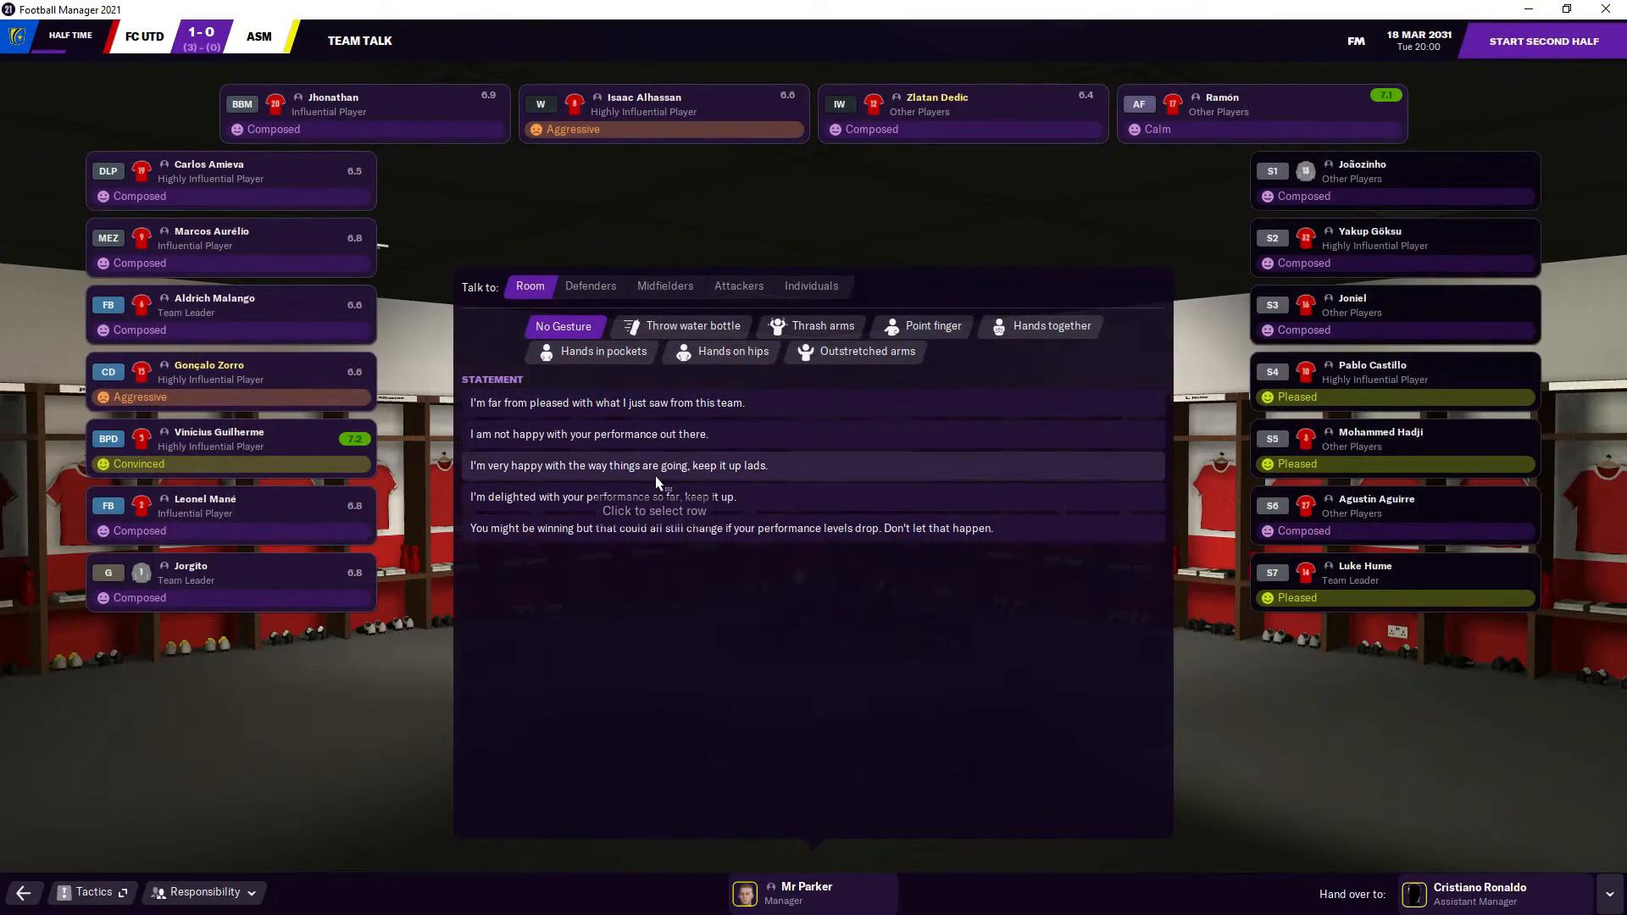
# - Tell the players you're very happy at half-time and start the second half
pyautogui.click(661, 470)
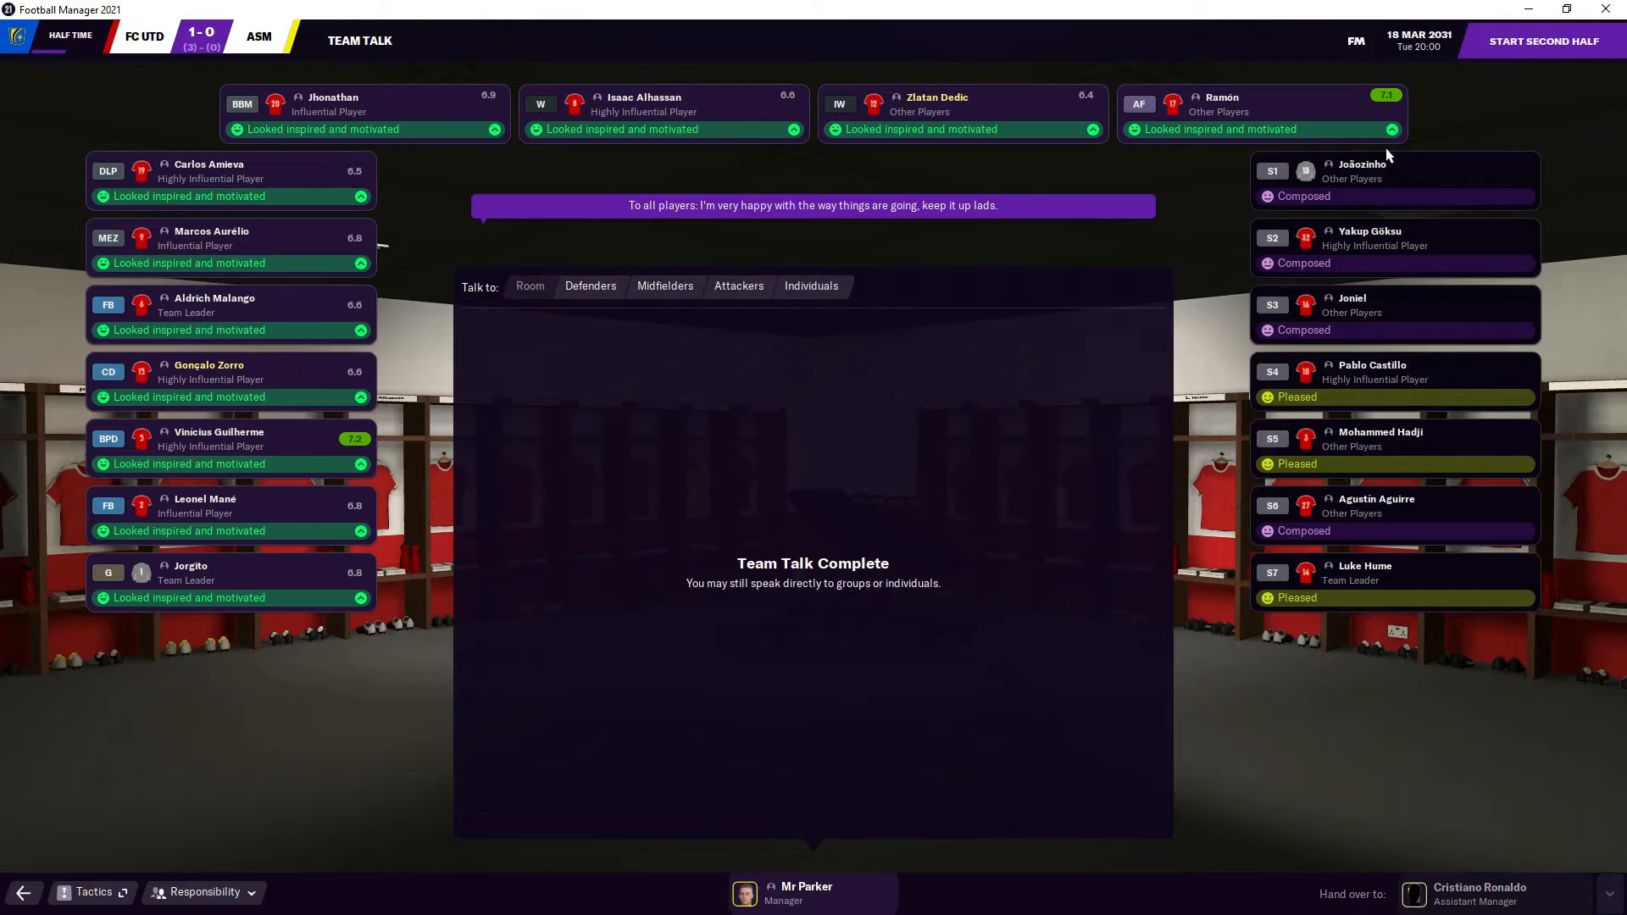
pyautogui.click(1509, 51)
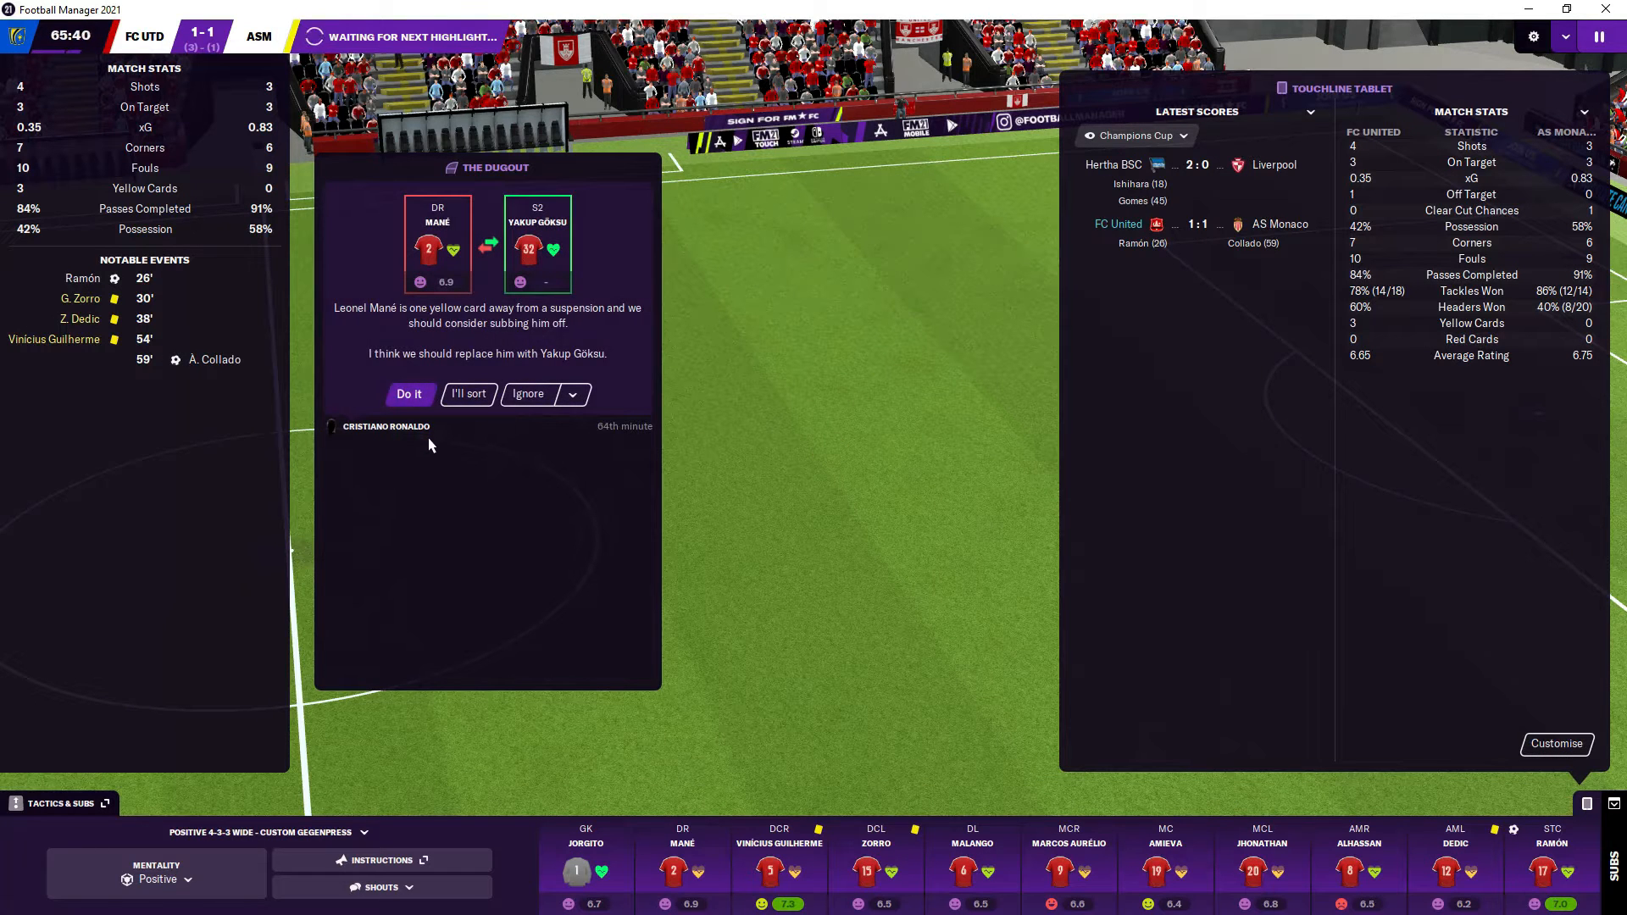
# - Accept subbing Yakup Göksu on for Mané, pause, and view Ramón in tactics and subs
pyautogui.click(407, 393)
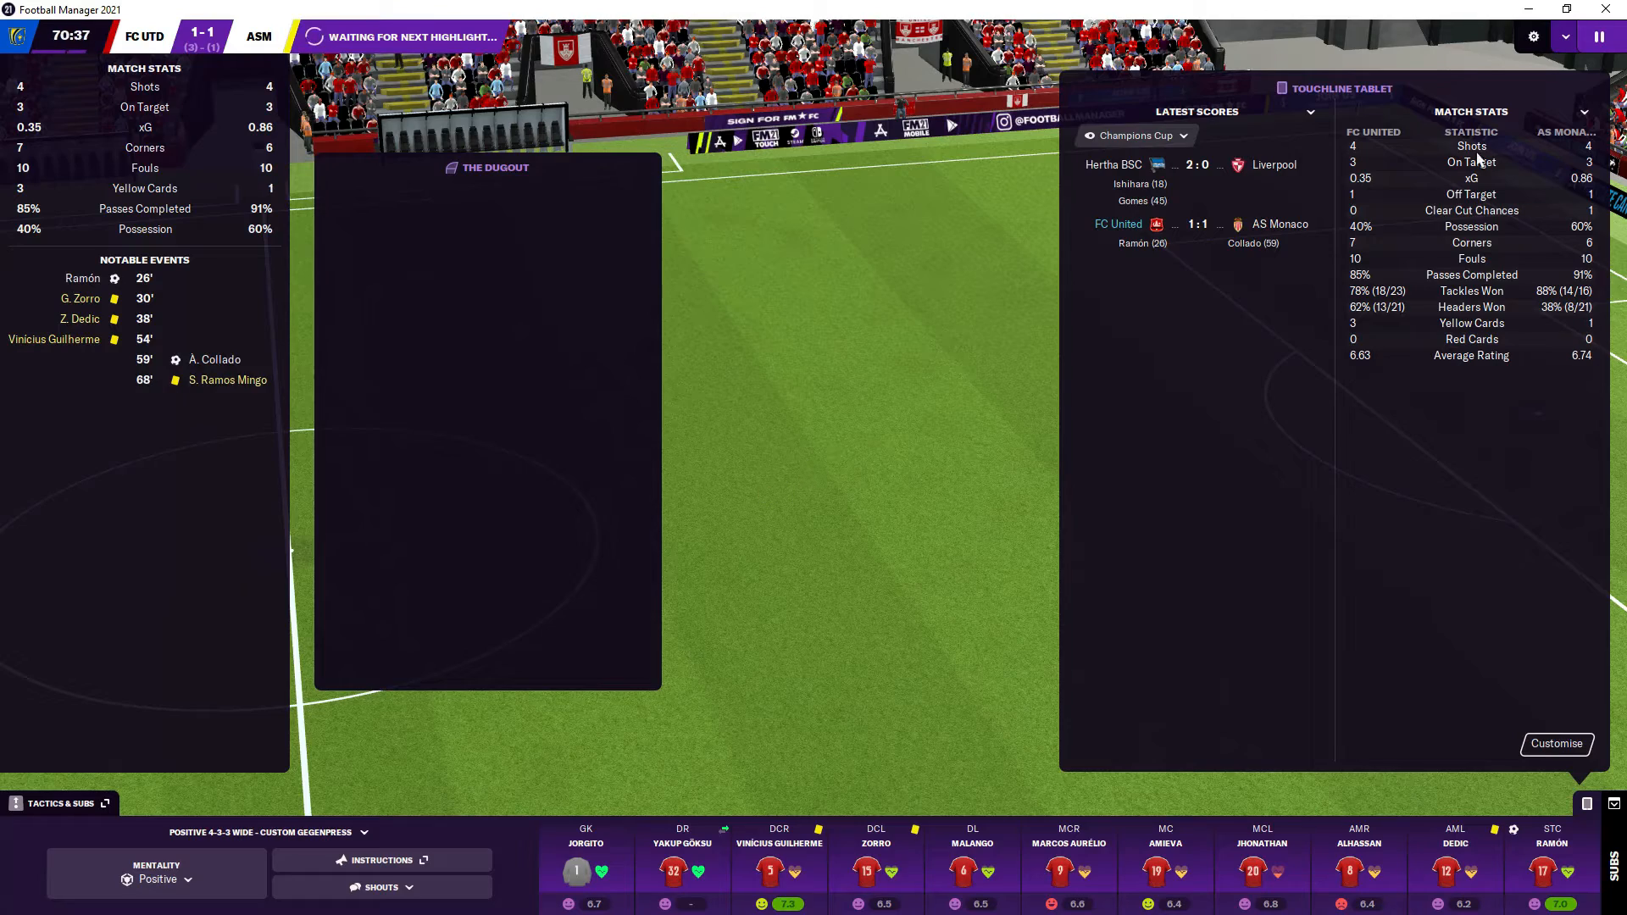
pyautogui.click(1600, 36)
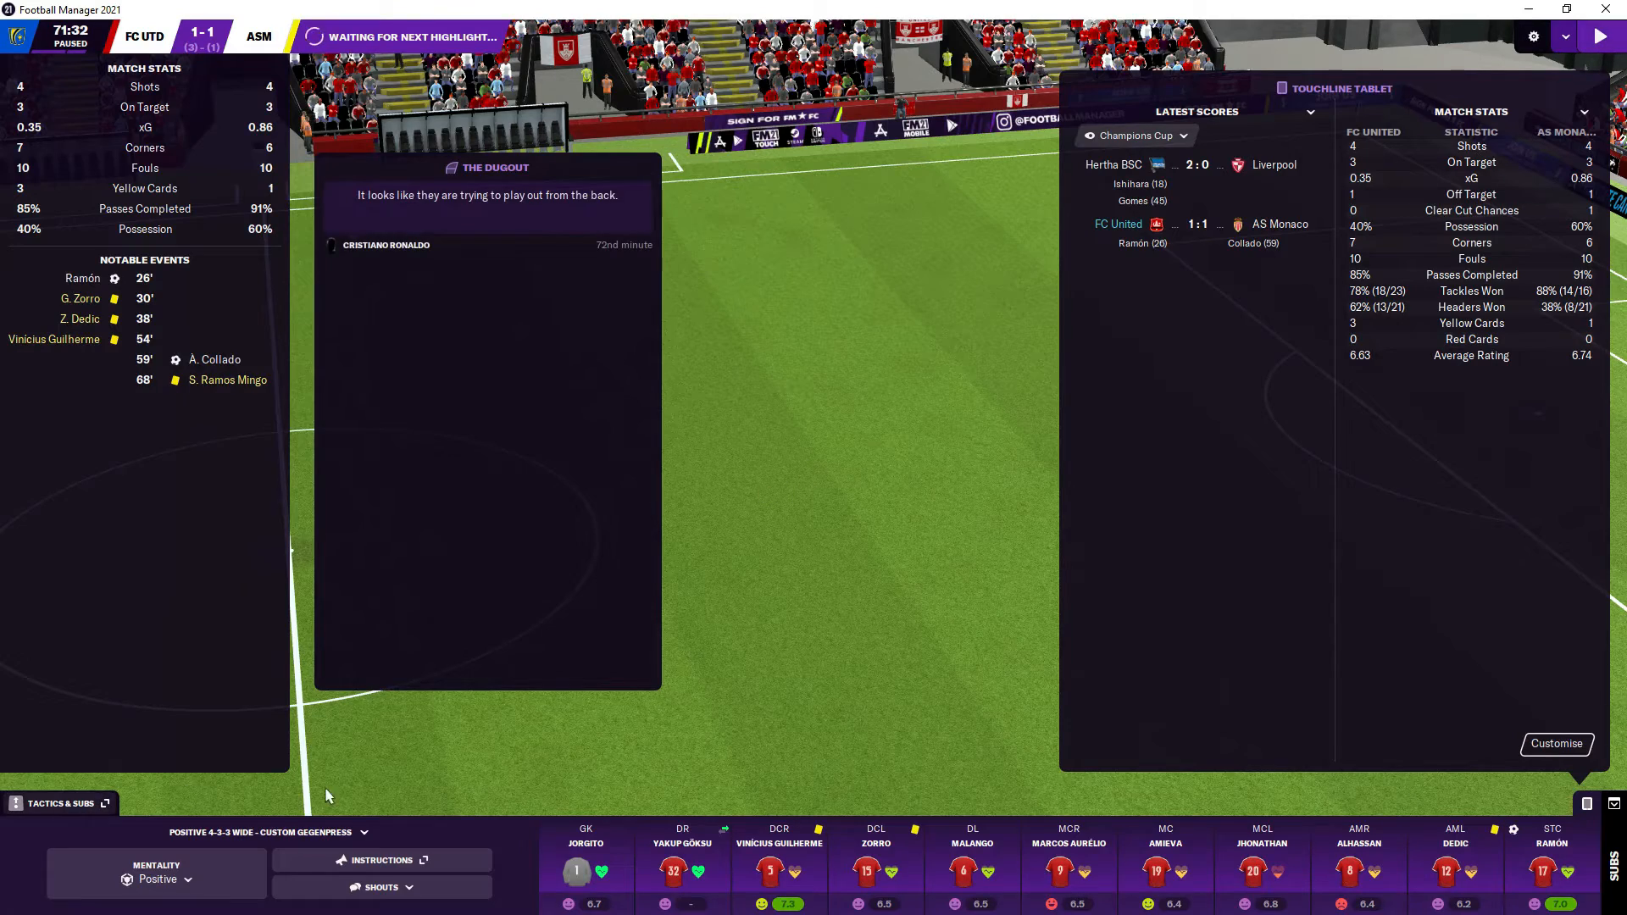
pyautogui.click(61, 803)
pyautogui.click(962, 488)
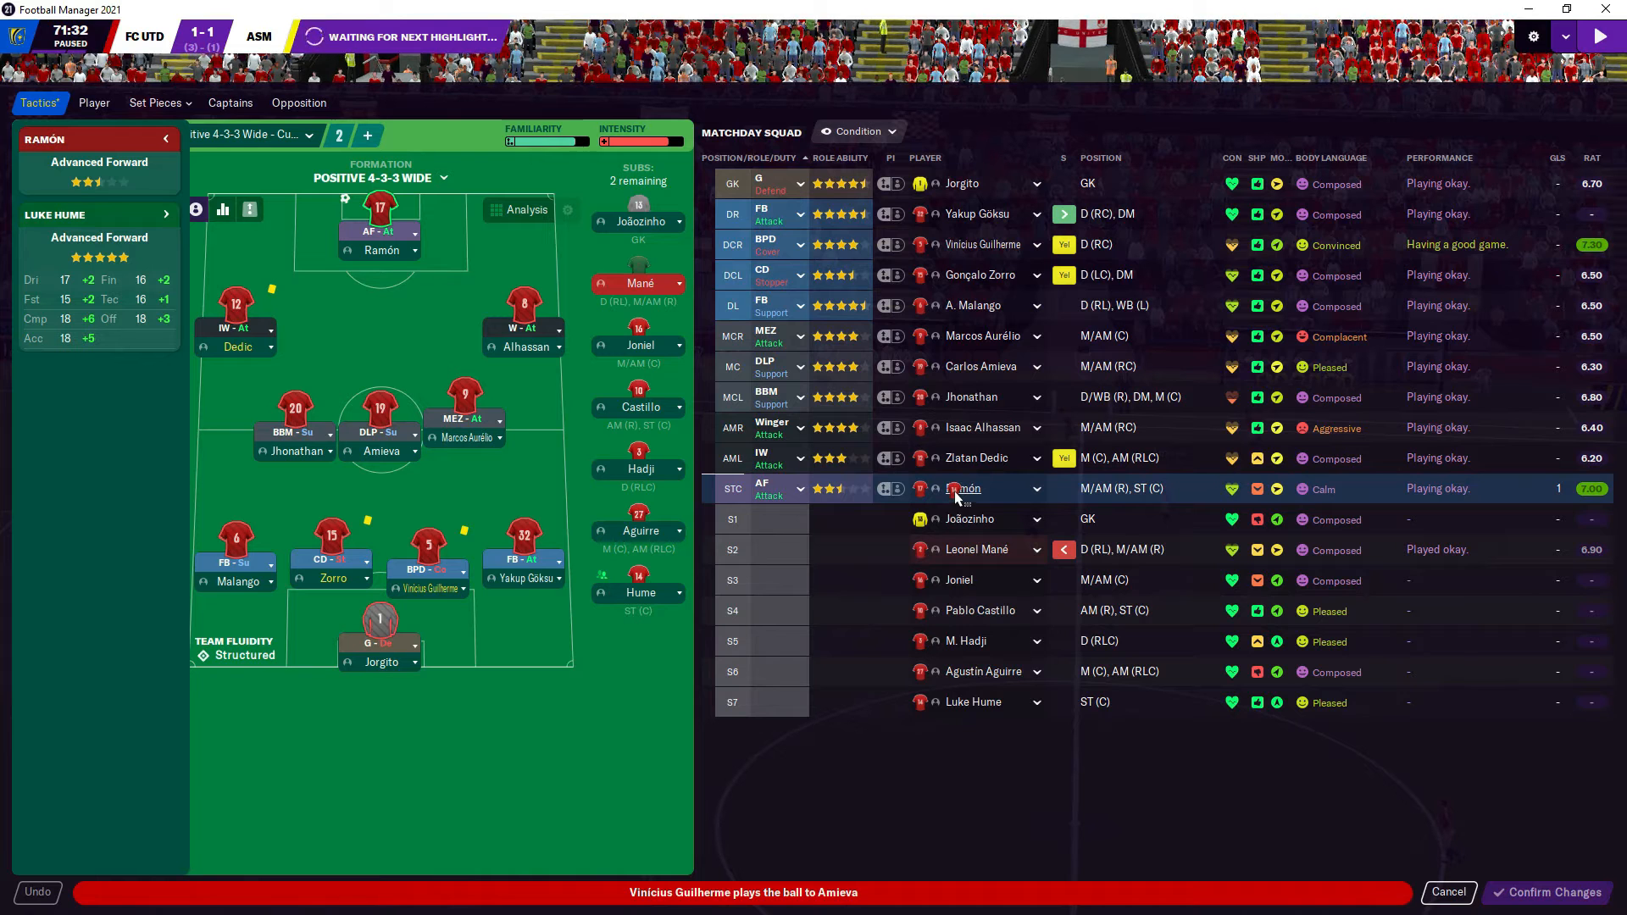
# - Swap Ramón and Isaac Alhassan's positions so Ramón plays right wing
pyautogui.click(972, 718)
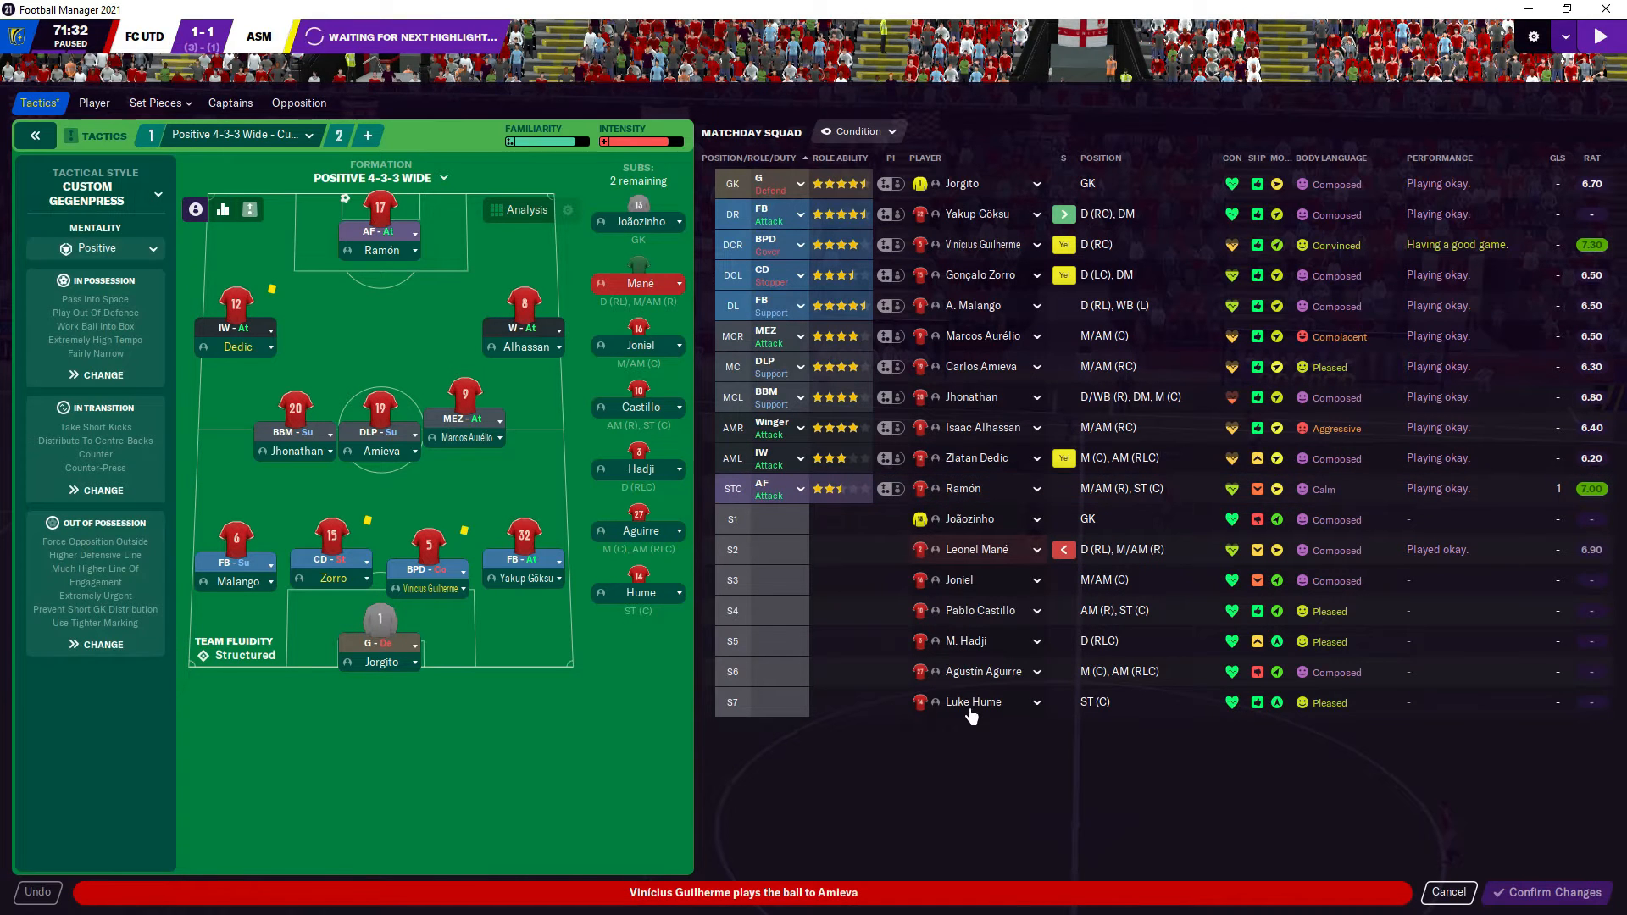
pyautogui.click(957, 495)
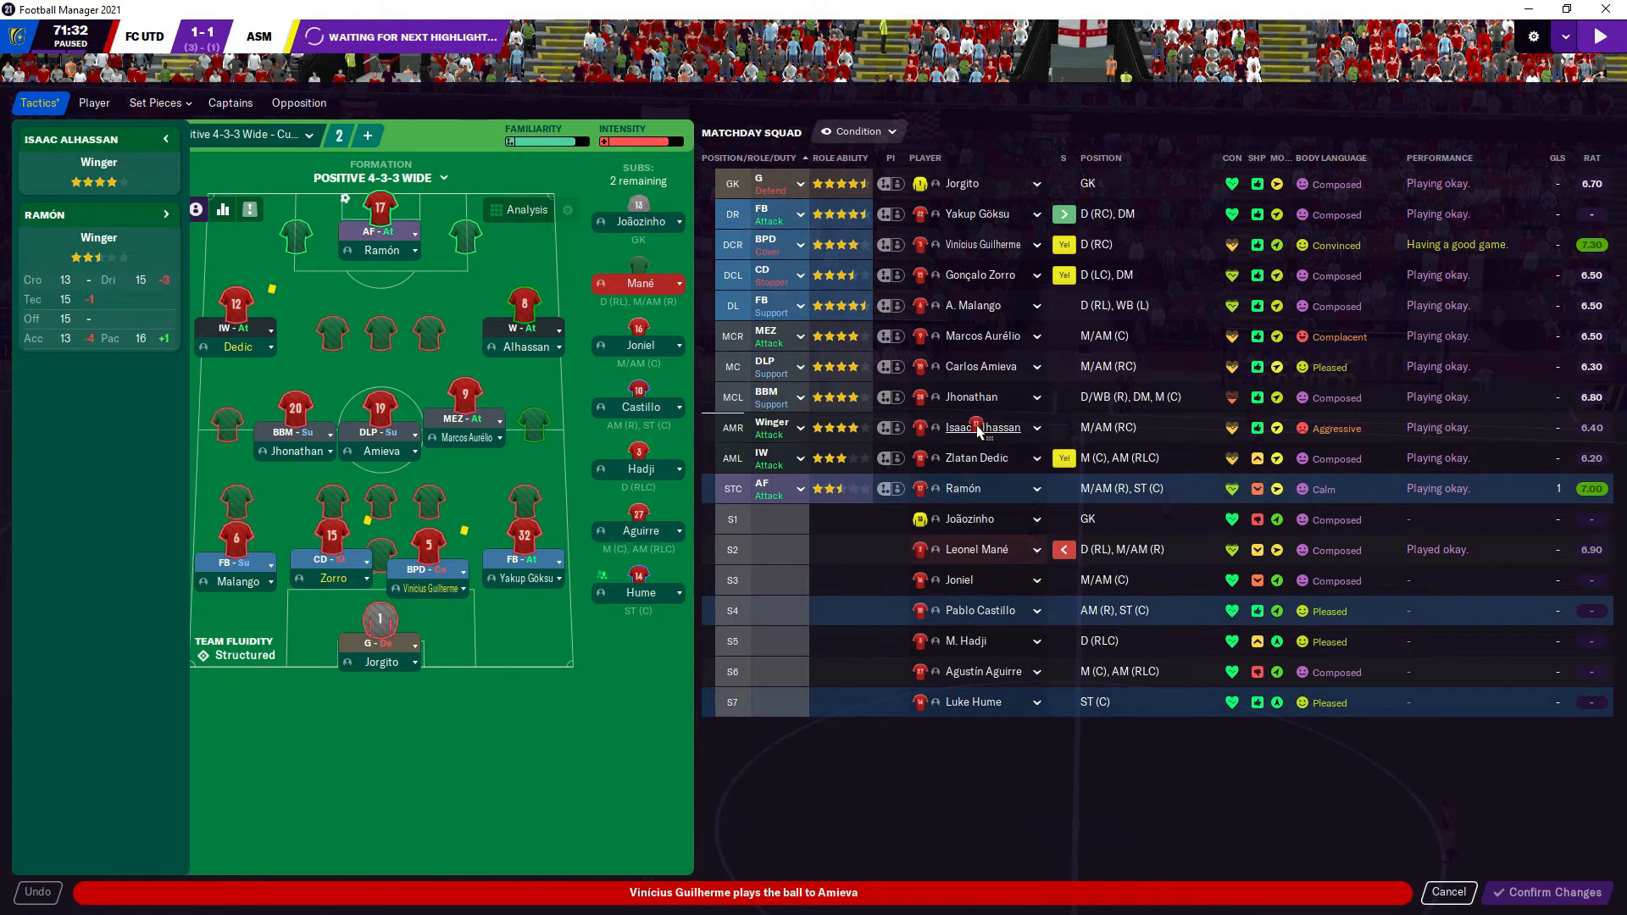
pyautogui.click(979, 430)
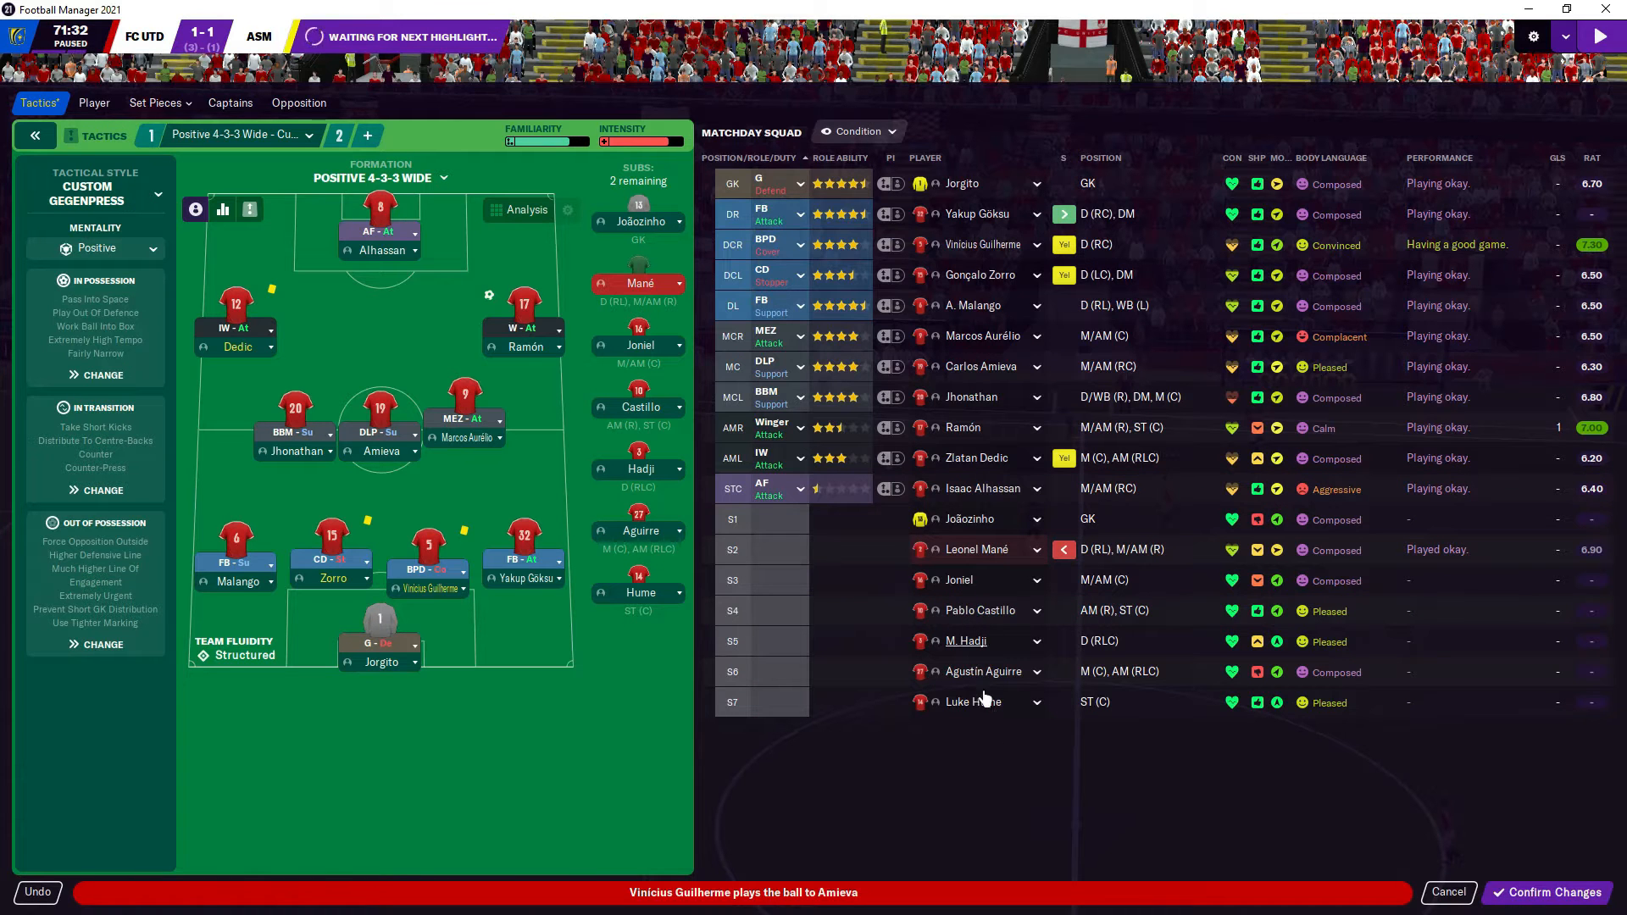
# - Bring on Pablo Castillo for Alhassan and Agustin Aguirre for Jhonathan, confirm and resume
pyautogui.click(992, 617)
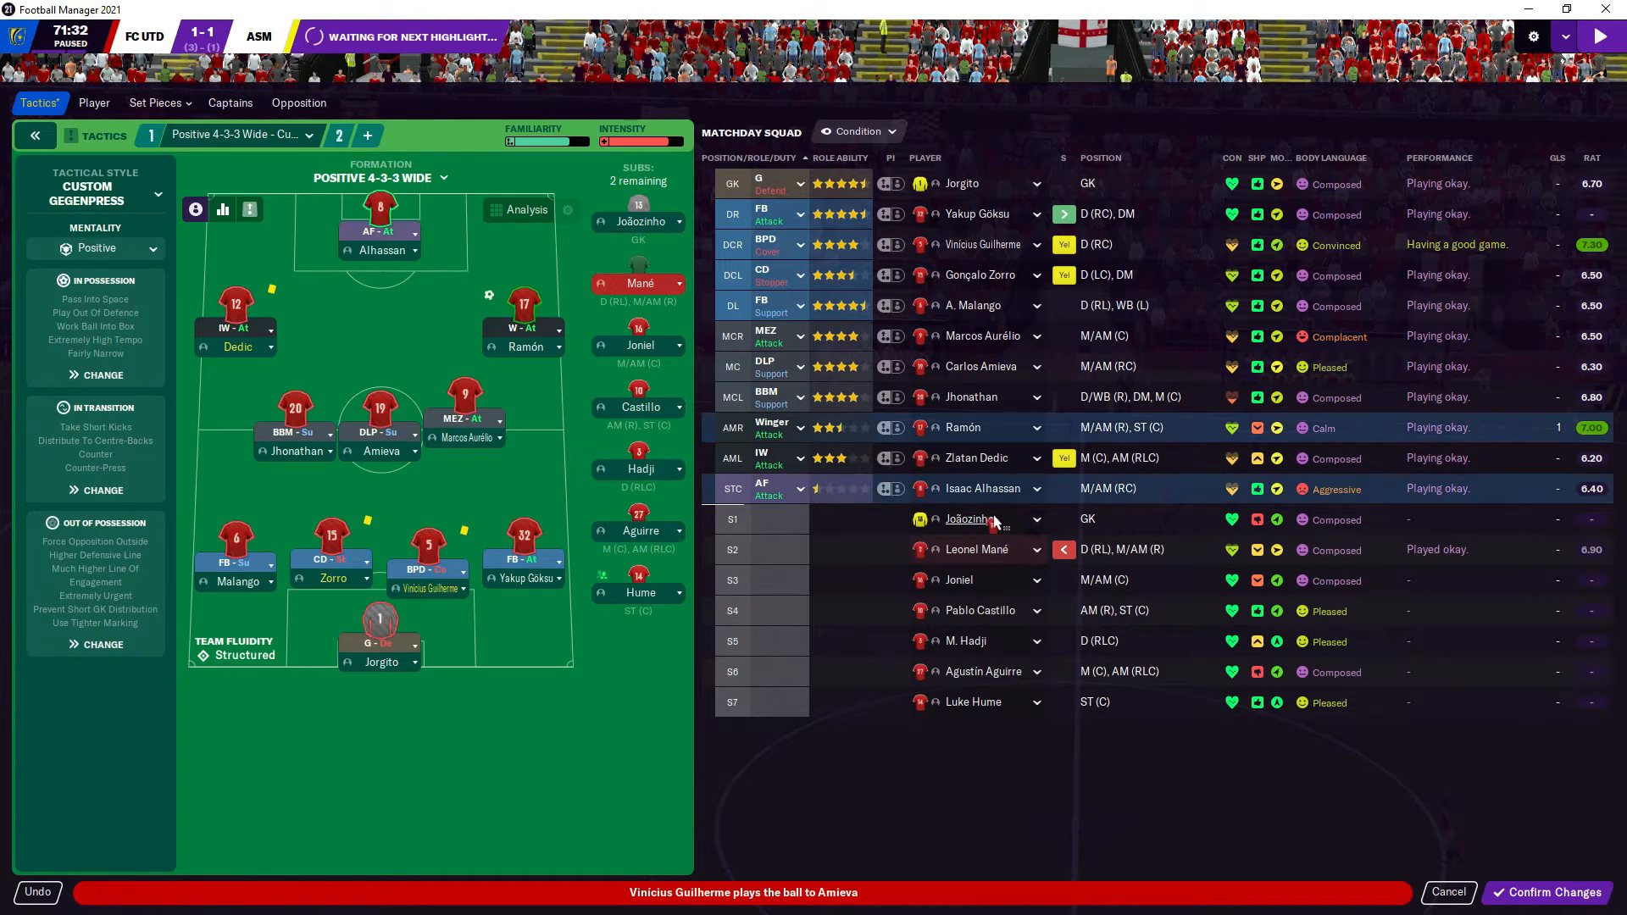
pyautogui.click(981, 488)
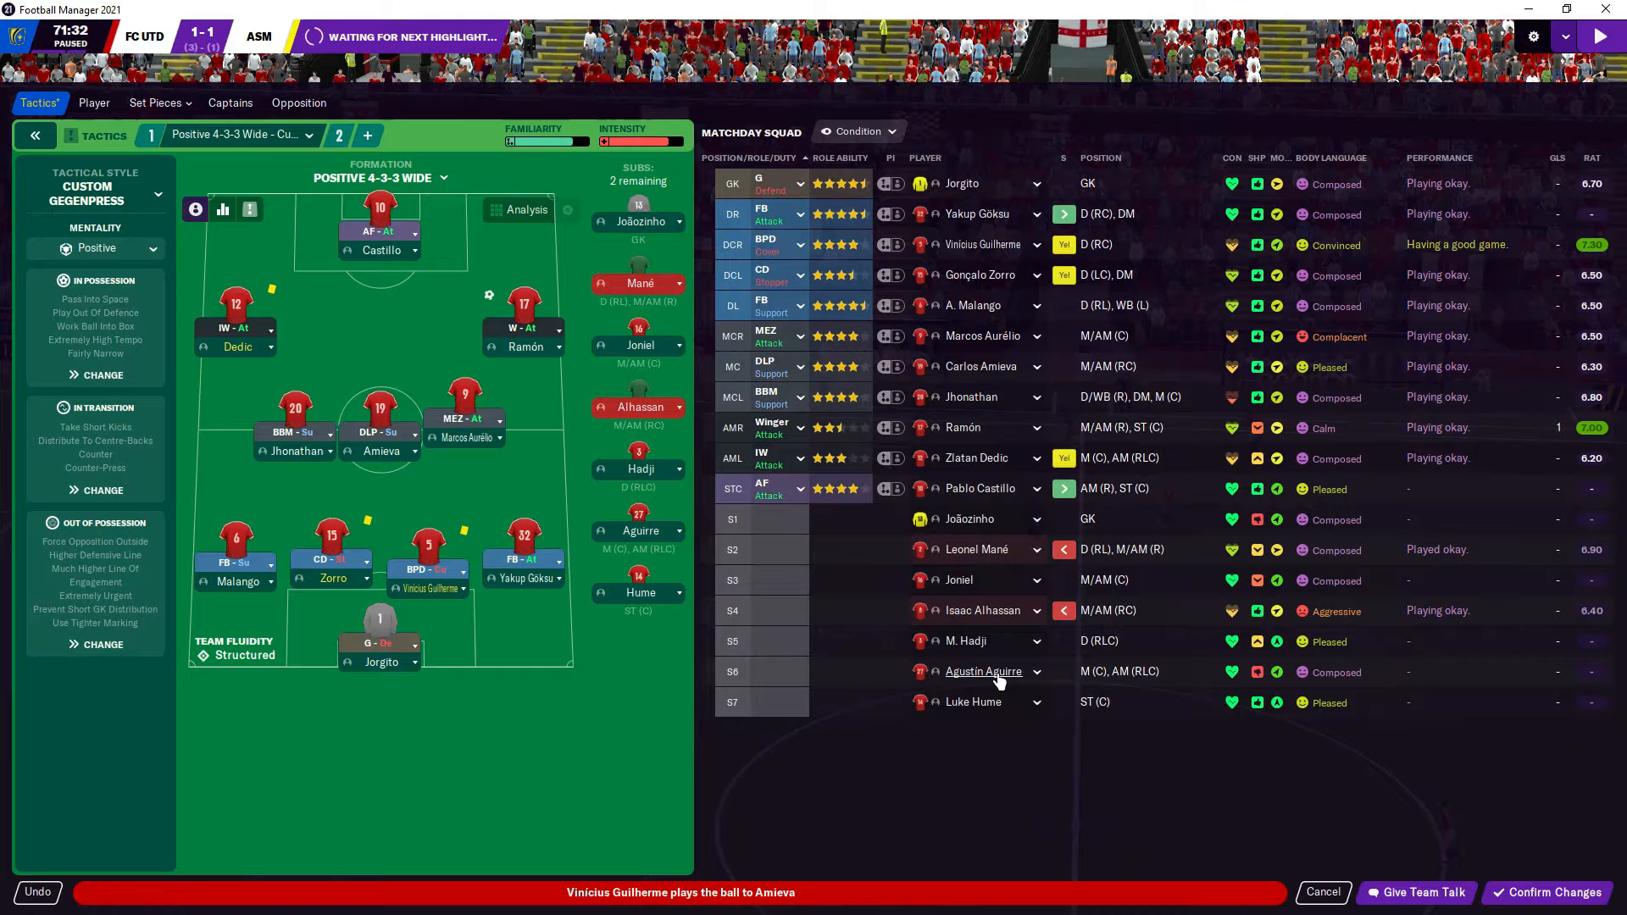
pyautogui.moveTo(985, 672); pyautogui.dragTo(985, 397)
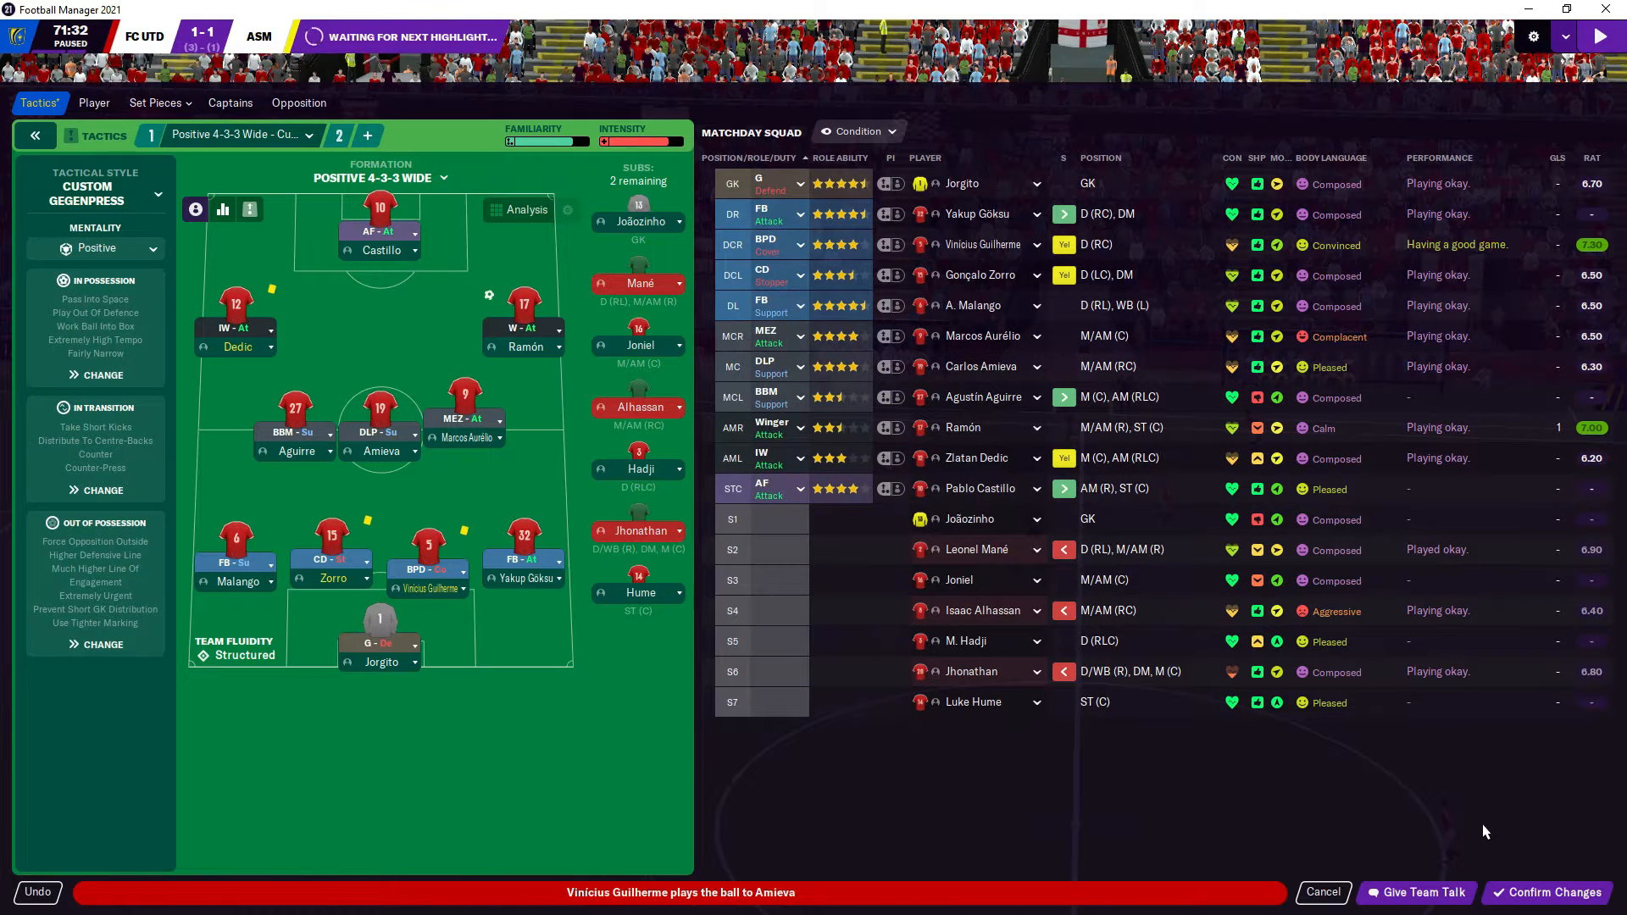
pyautogui.click(1554, 895)
pyautogui.click(1600, 37)
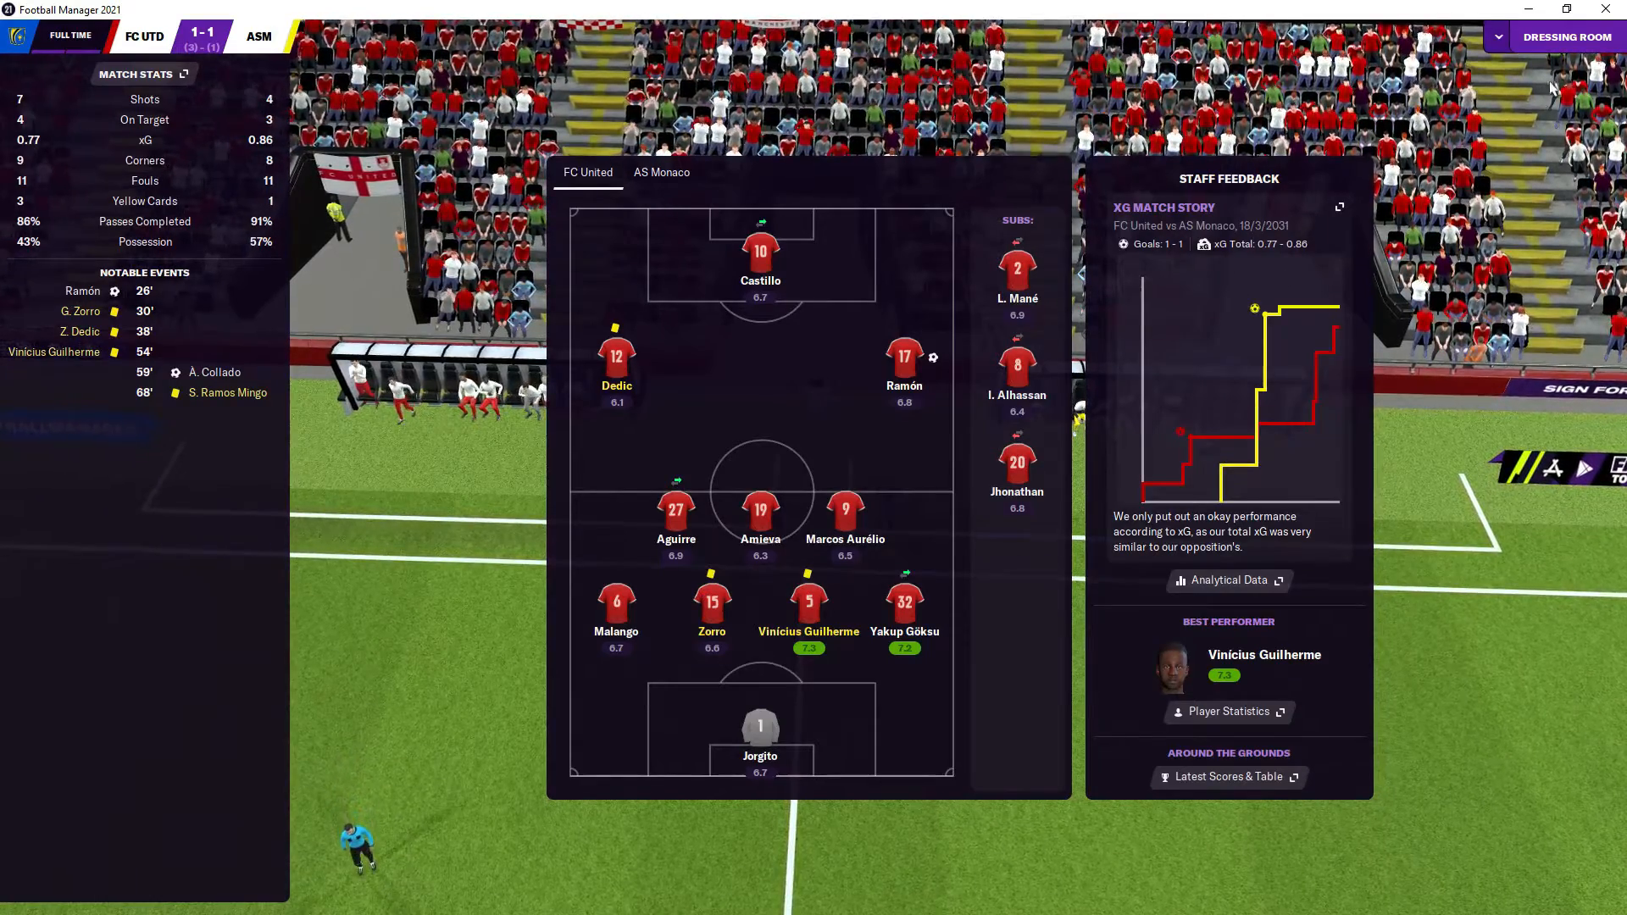
# - Give the 'bit of a let-off' team talk and answer the Zlatan Dedic question with 'none of their business'
pyautogui.press('space')
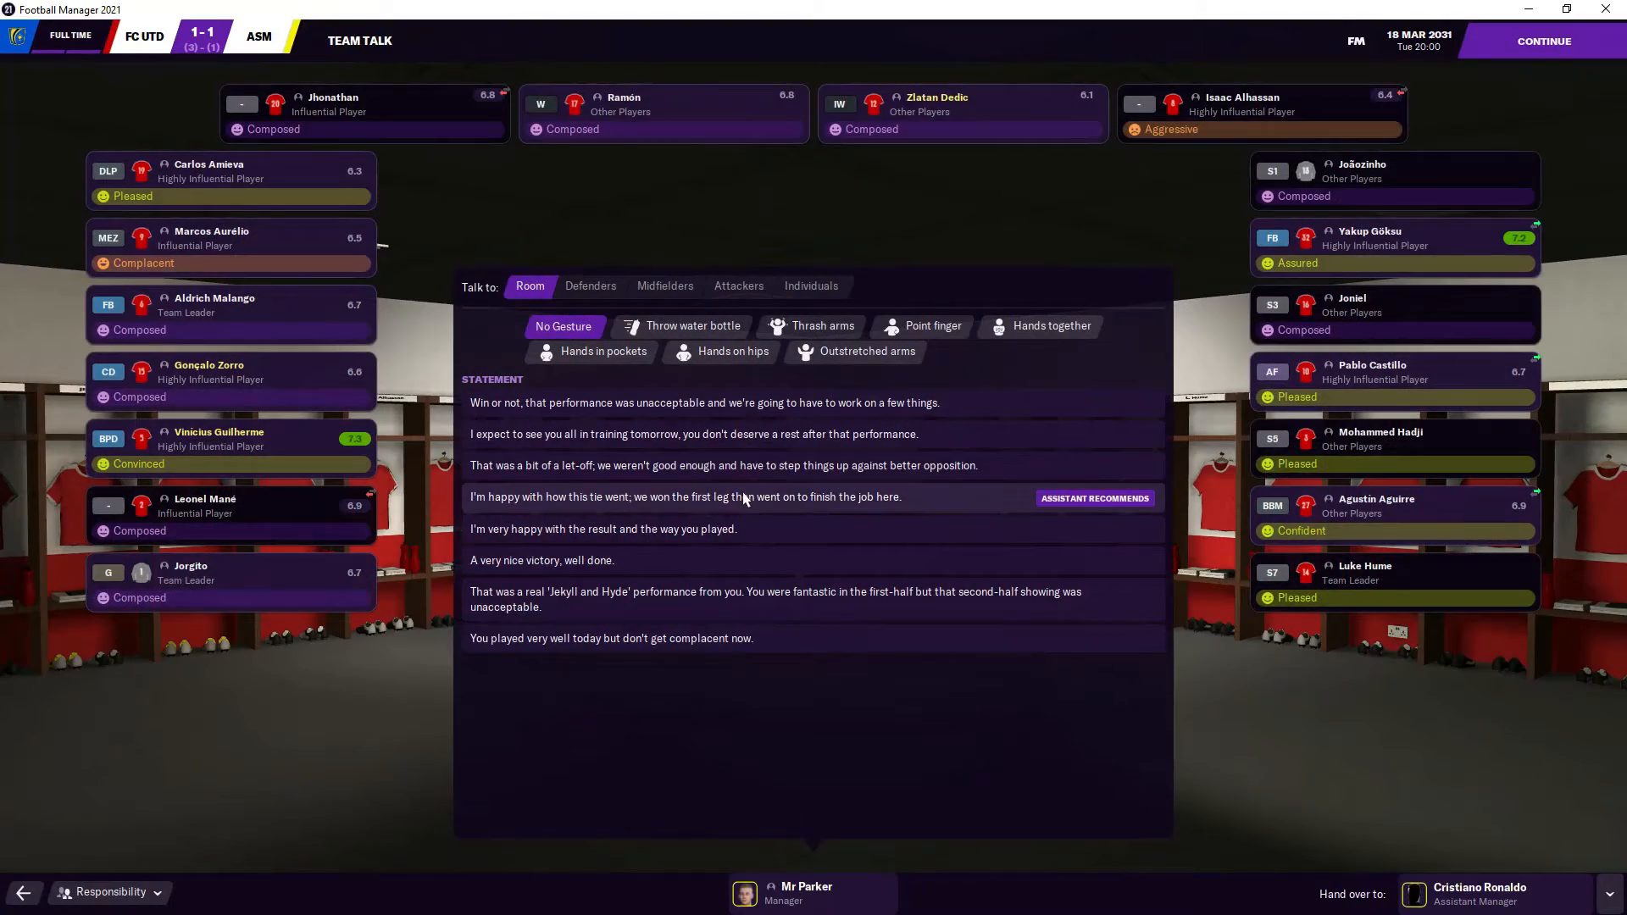
pyautogui.click(712, 466)
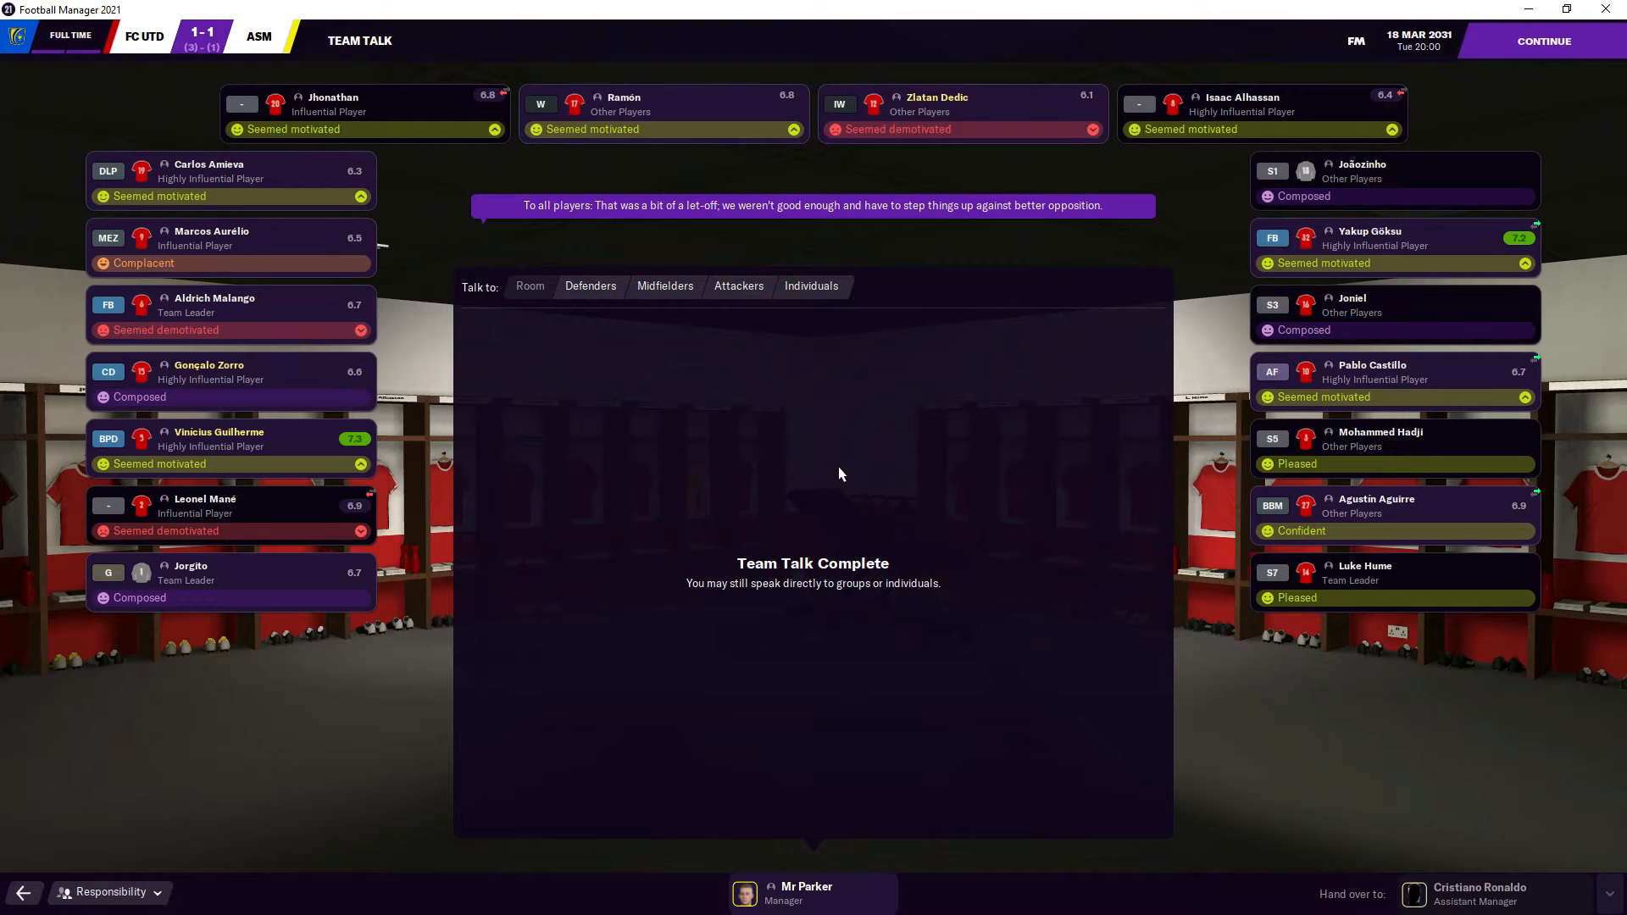
pyautogui.click(1500, 57)
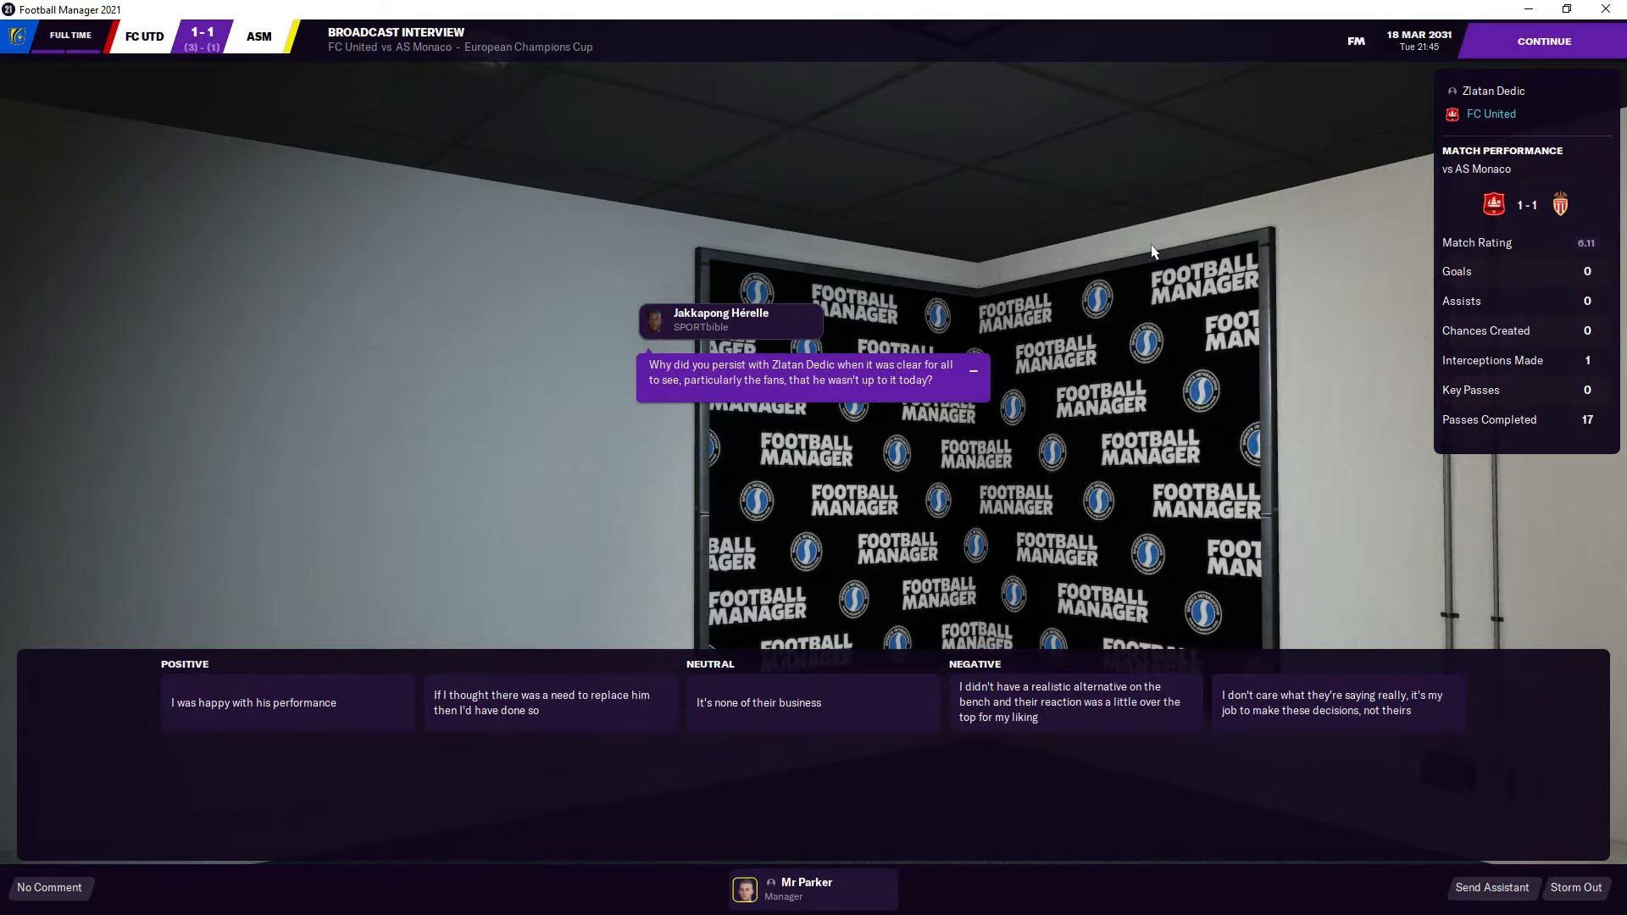
pyautogui.click(769, 724)
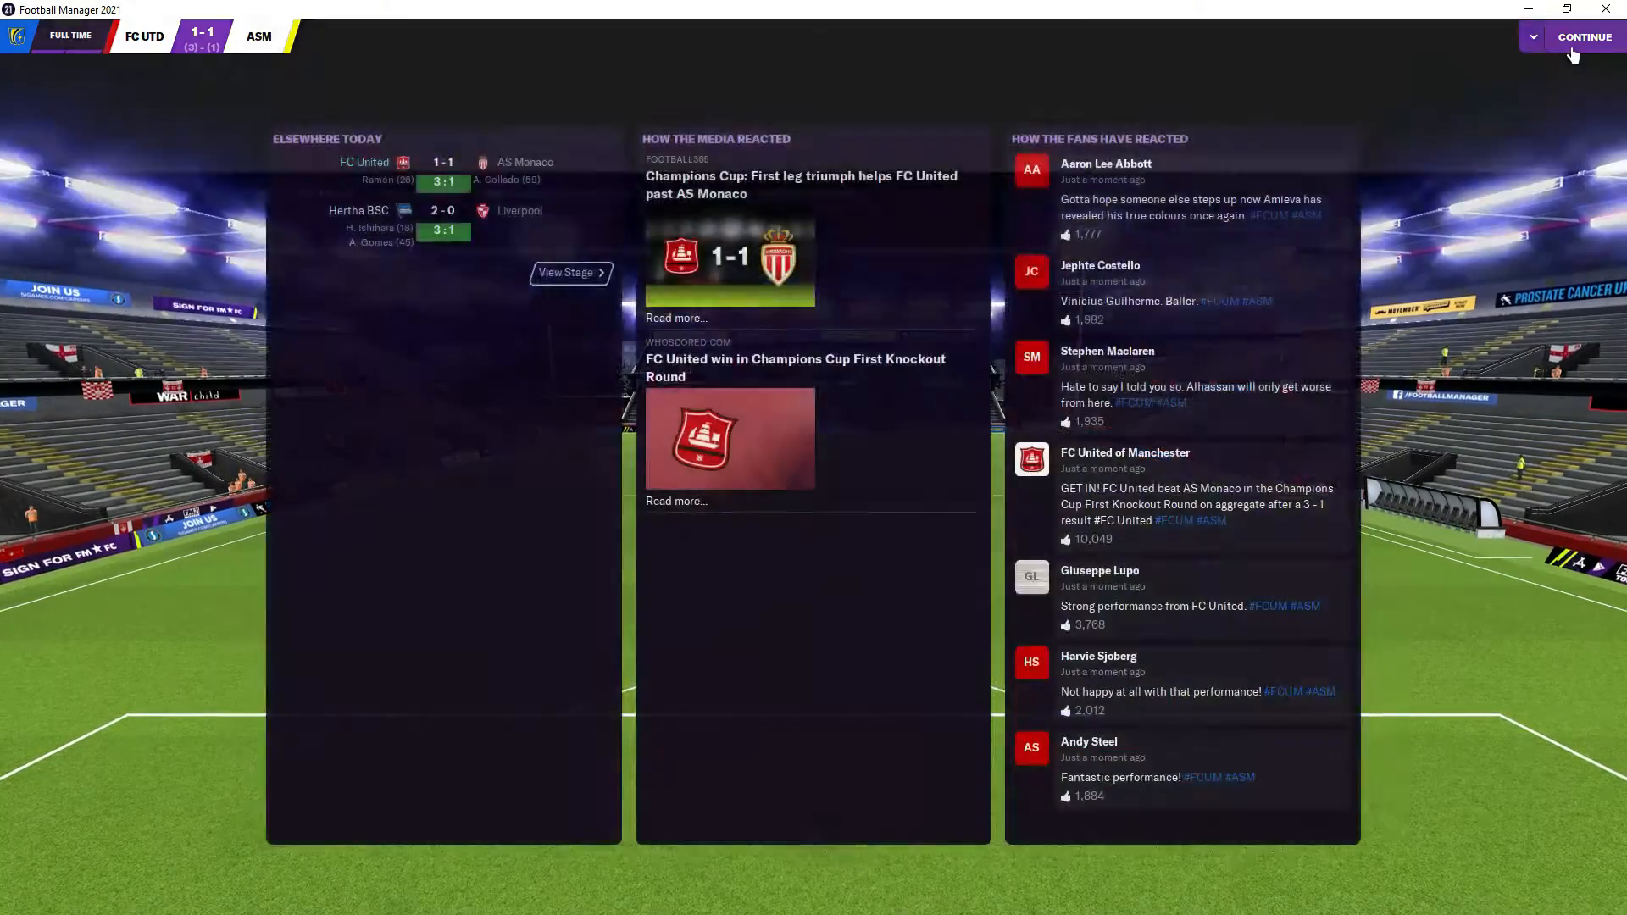
# - Read the knockout win, £8.68M prize money and press conference messages, sending the assistant
pyautogui.click(1574, 41)
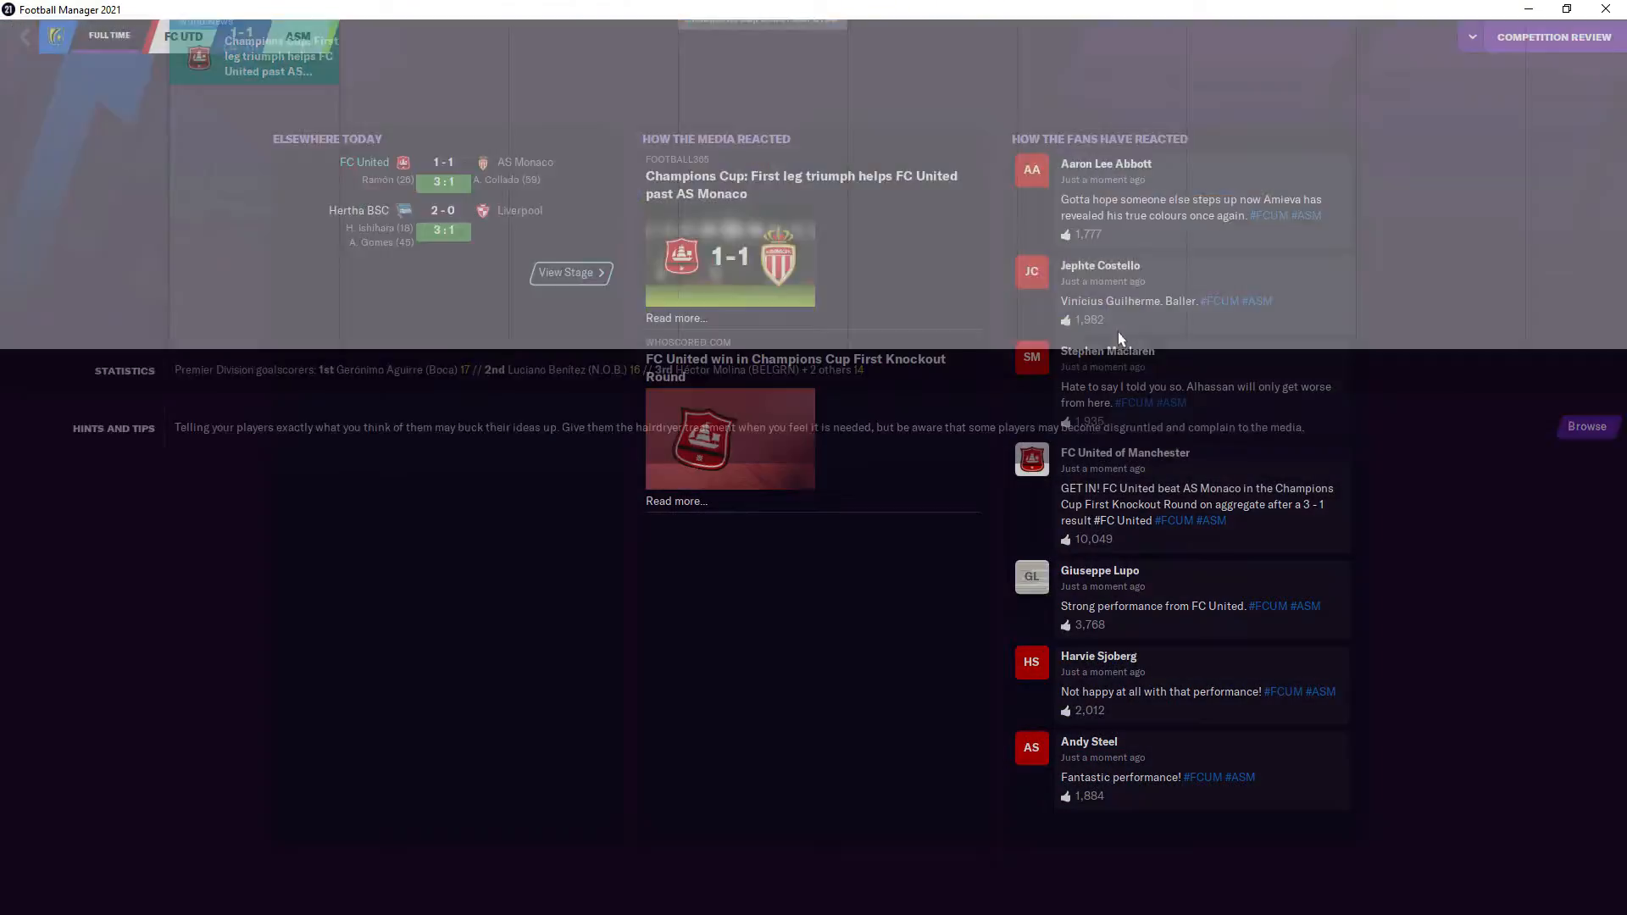
pyautogui.press('space')
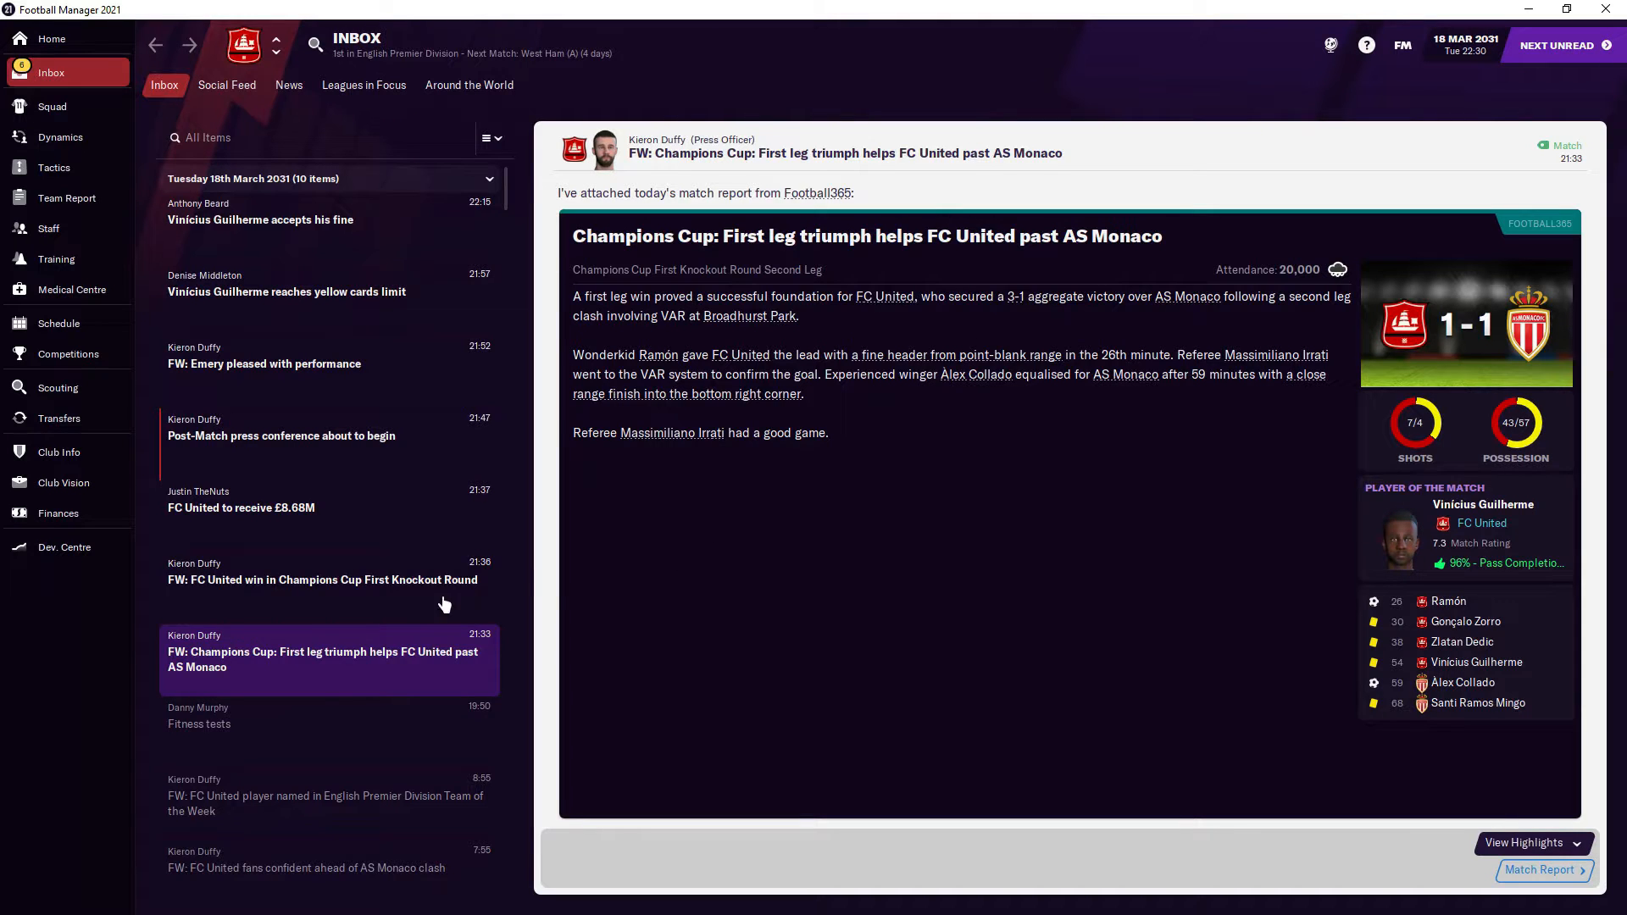
pyautogui.click(444, 598)
pyautogui.click(420, 541)
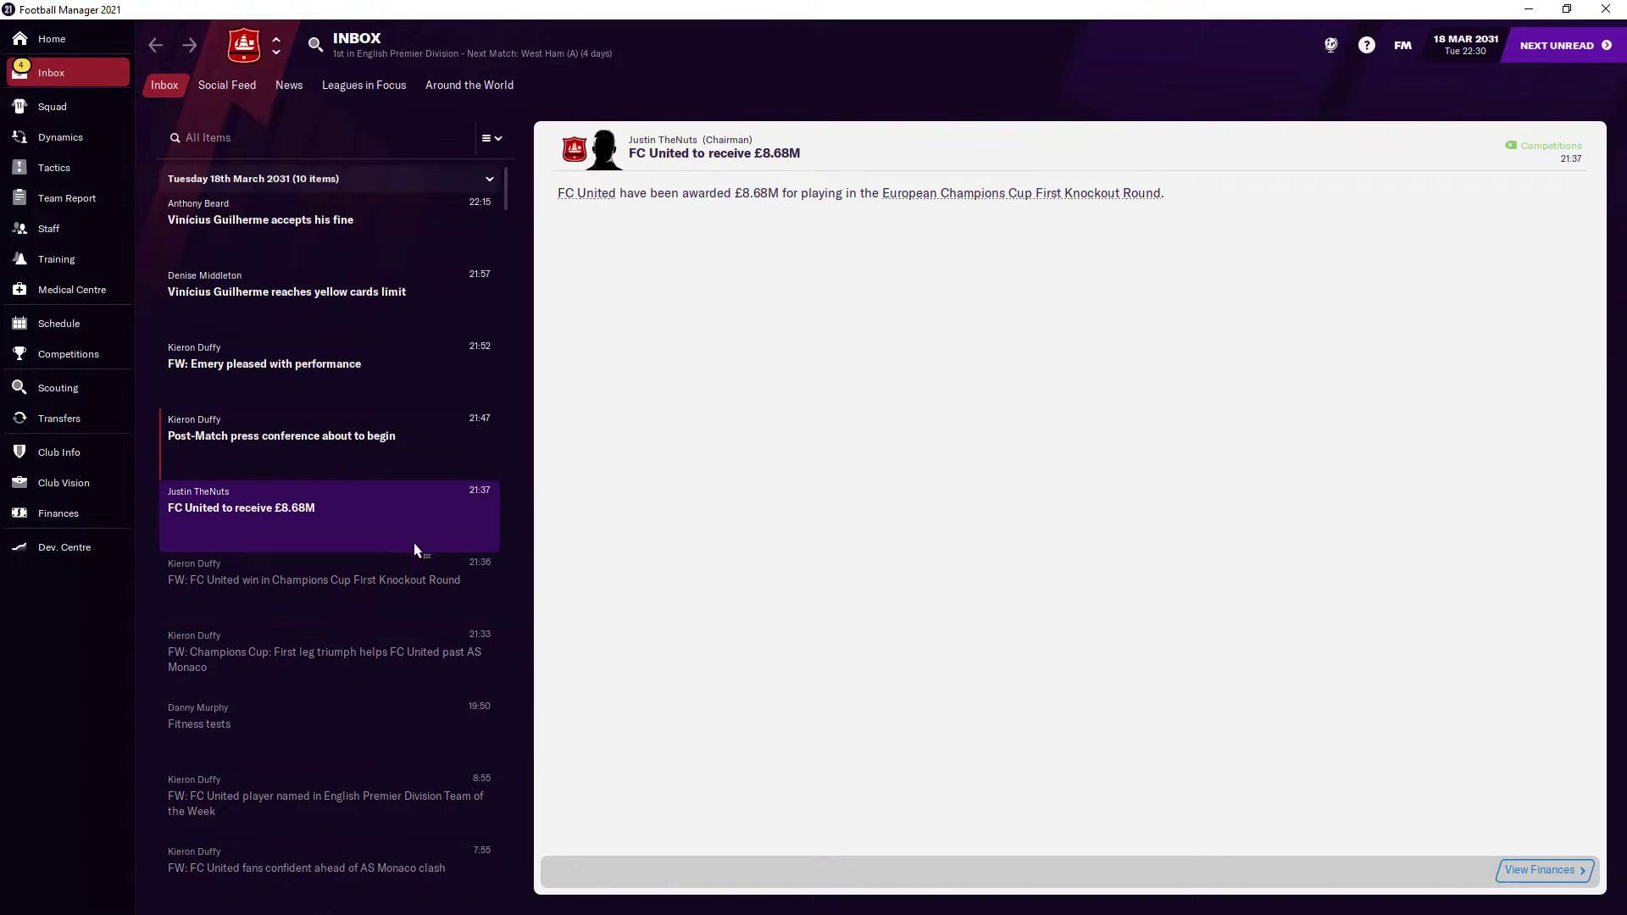
pyautogui.click(491, 471)
pyautogui.click(1396, 875)
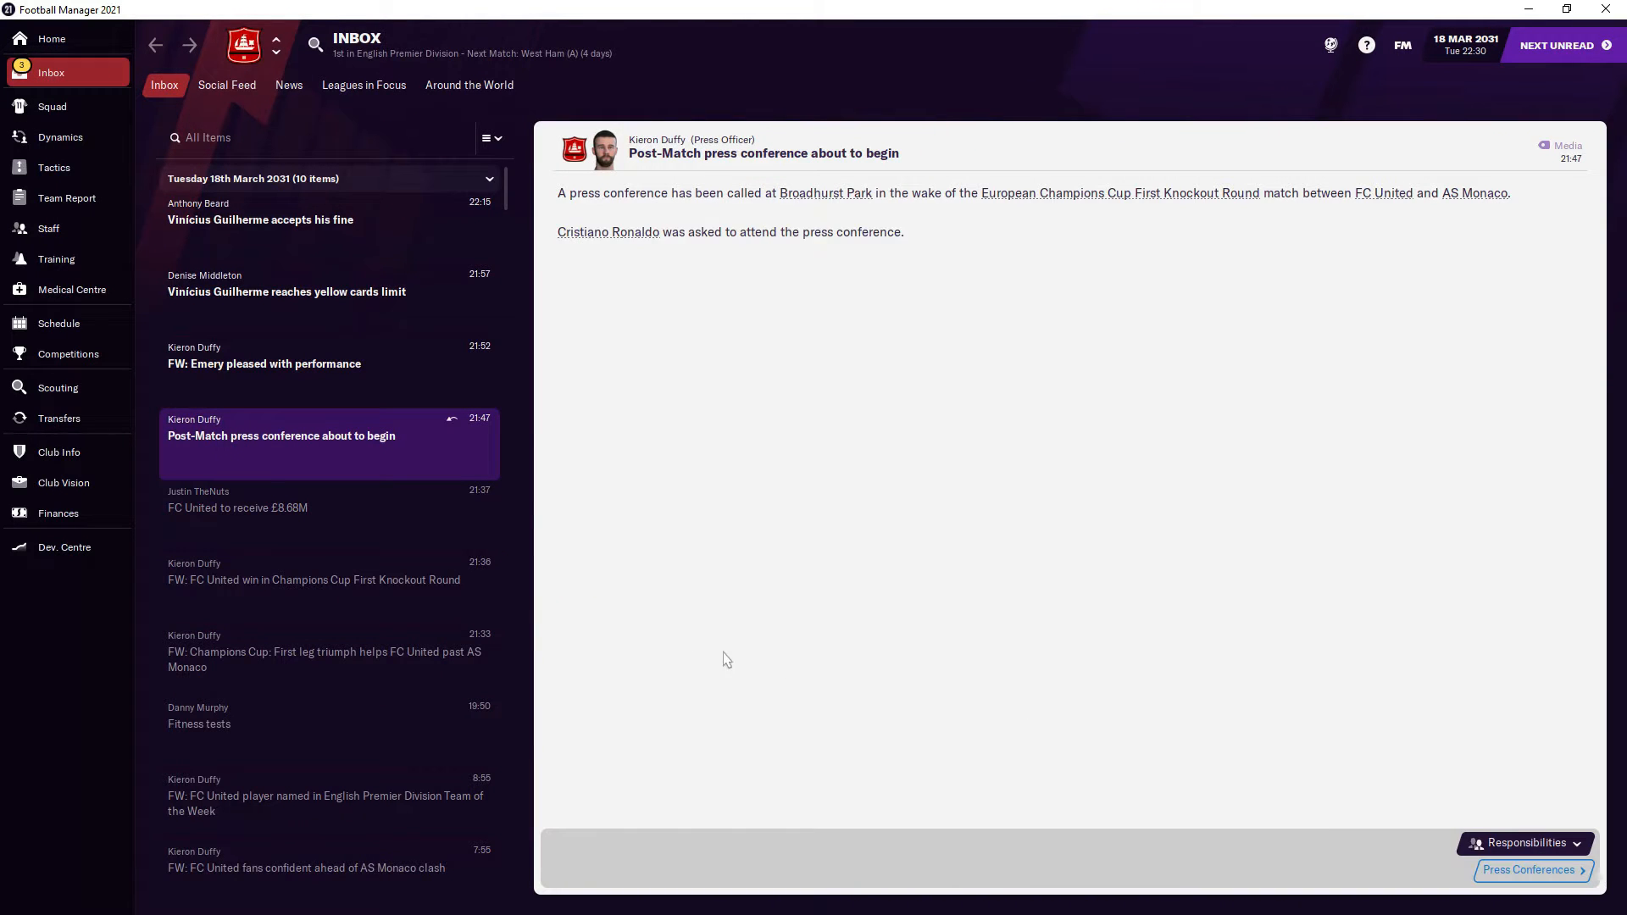
# - Read the Emery pleased, yellow cards limit and fine acceptance messages
pyautogui.click(421, 362)
pyautogui.click(439, 290)
pyautogui.click(429, 219)
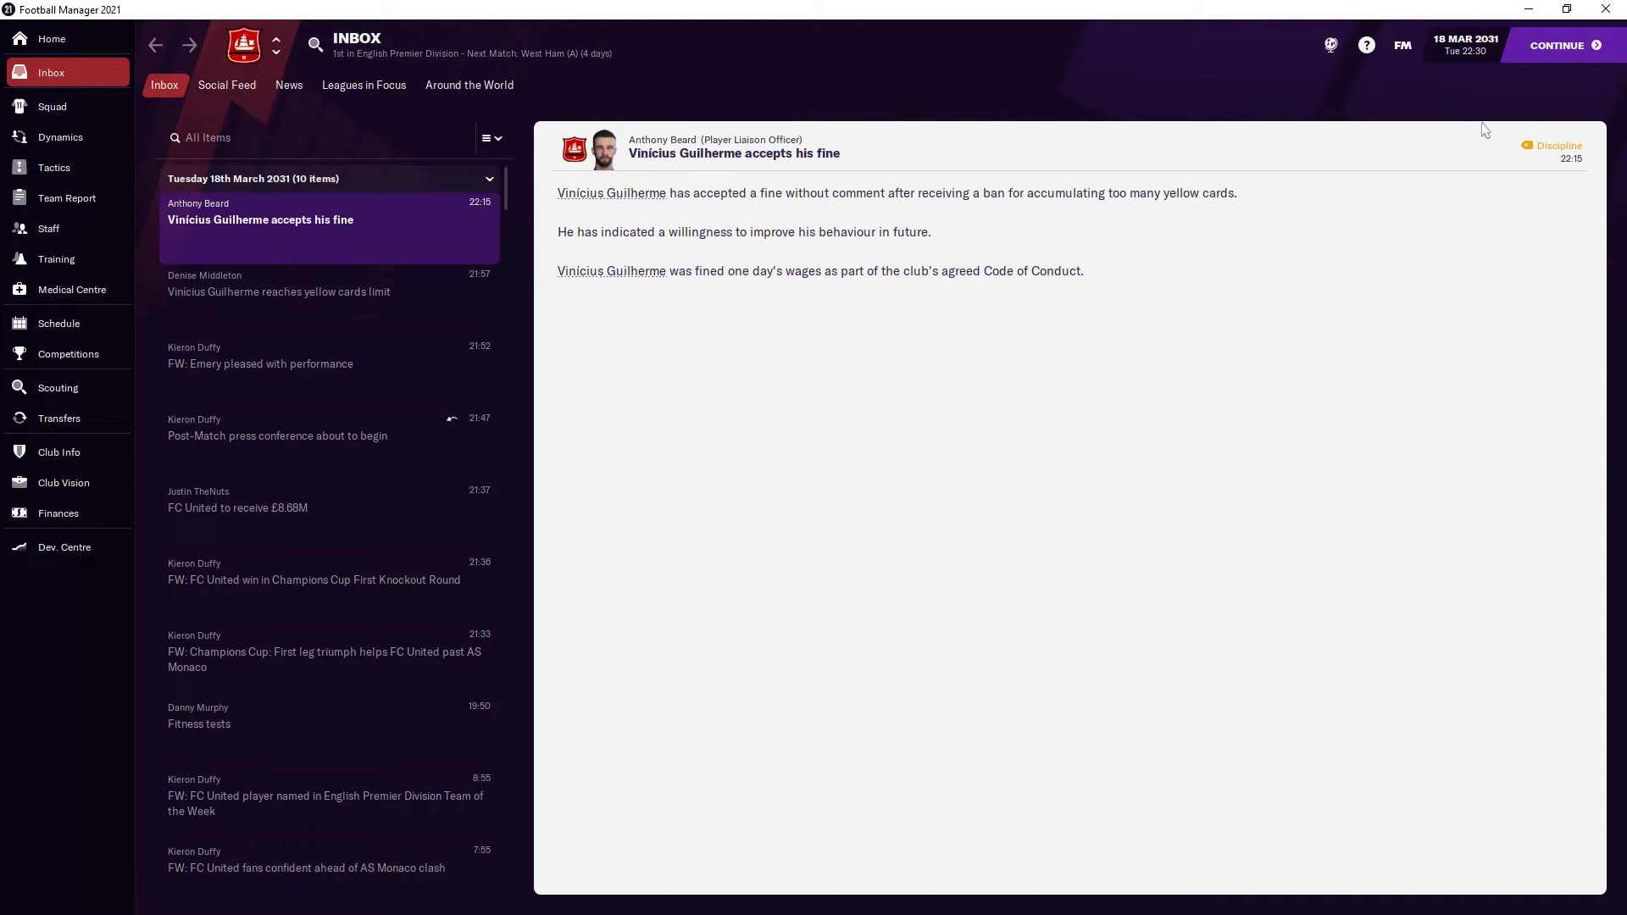
# - Check the squad list and upcoming fixtures calendar, then go to the home overview
pyautogui.click(52, 105)
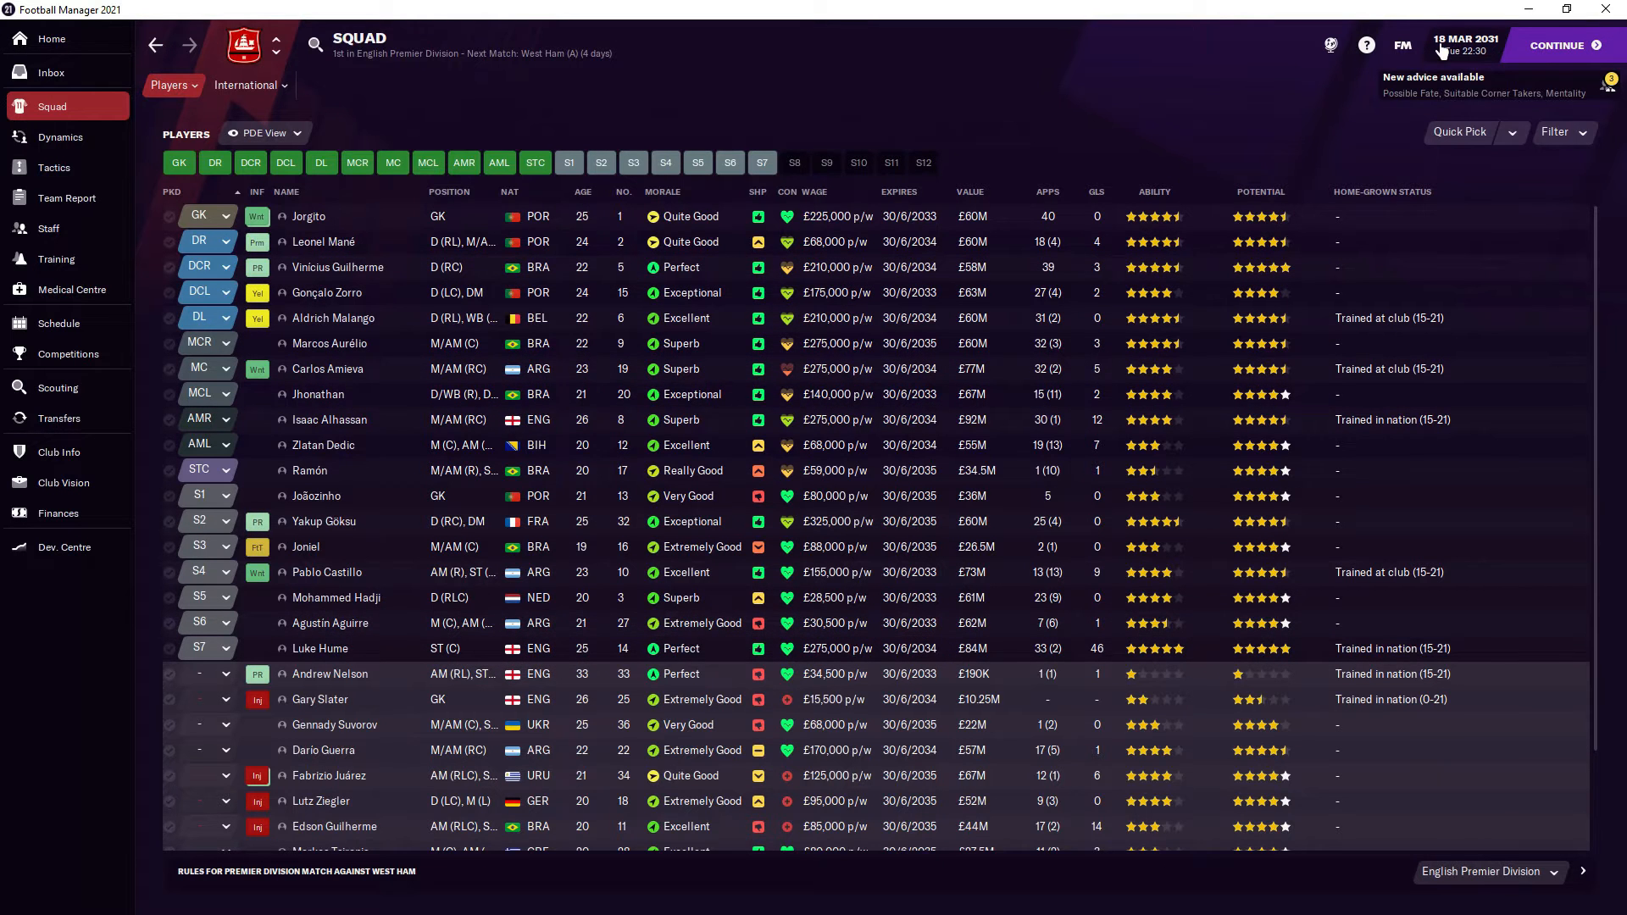
pyautogui.click(1443, 51)
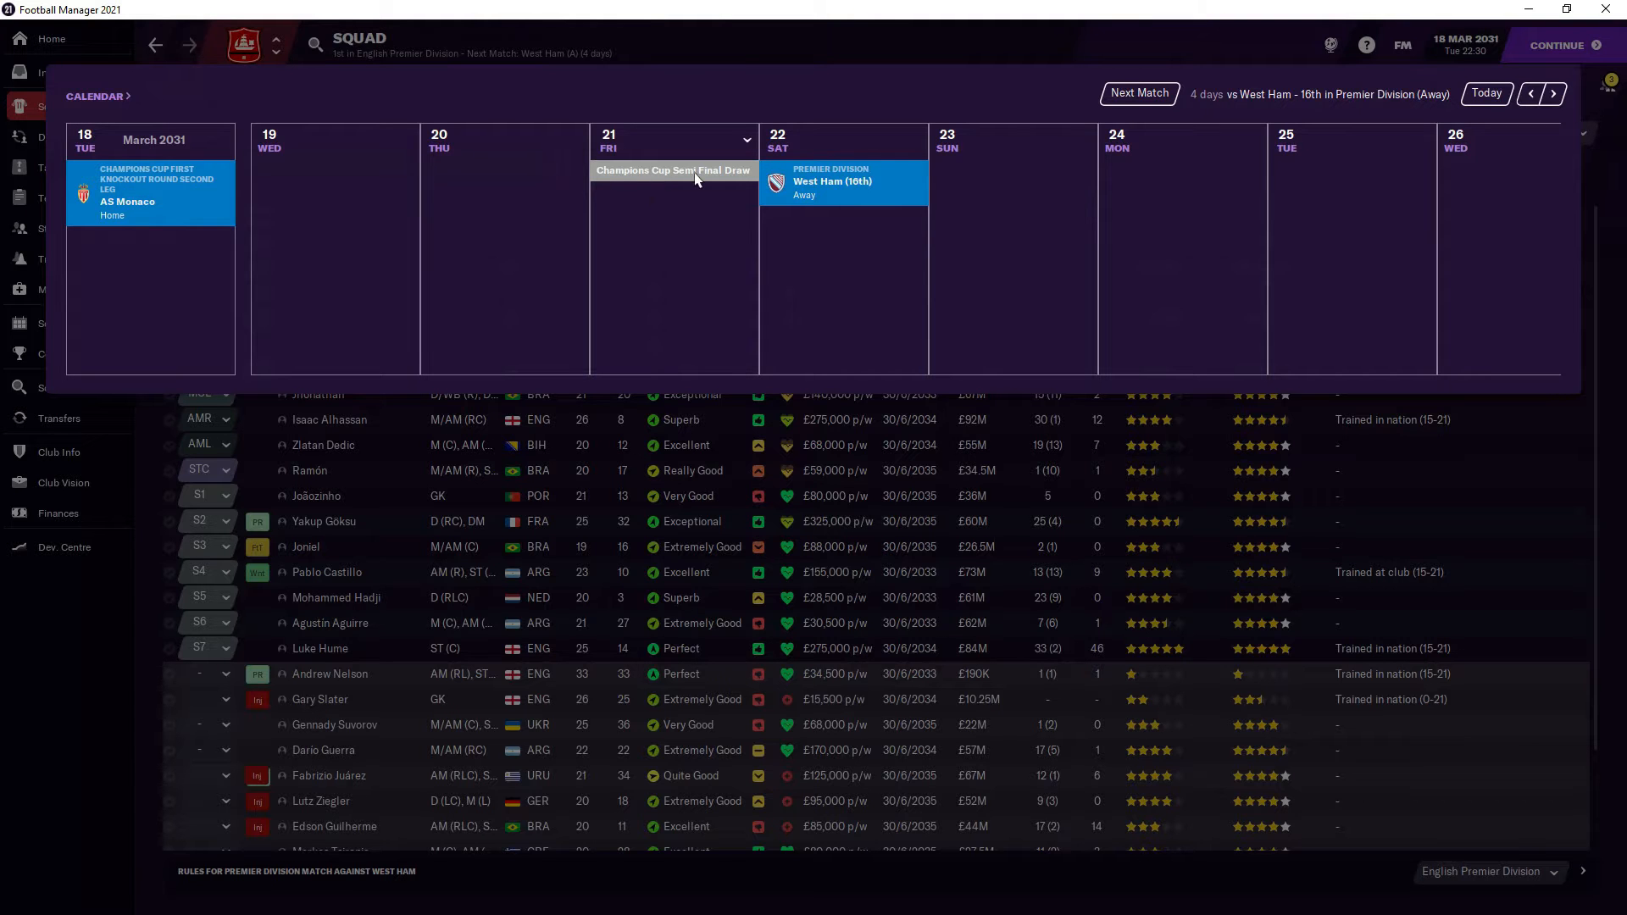
pyautogui.click(1493, 481)
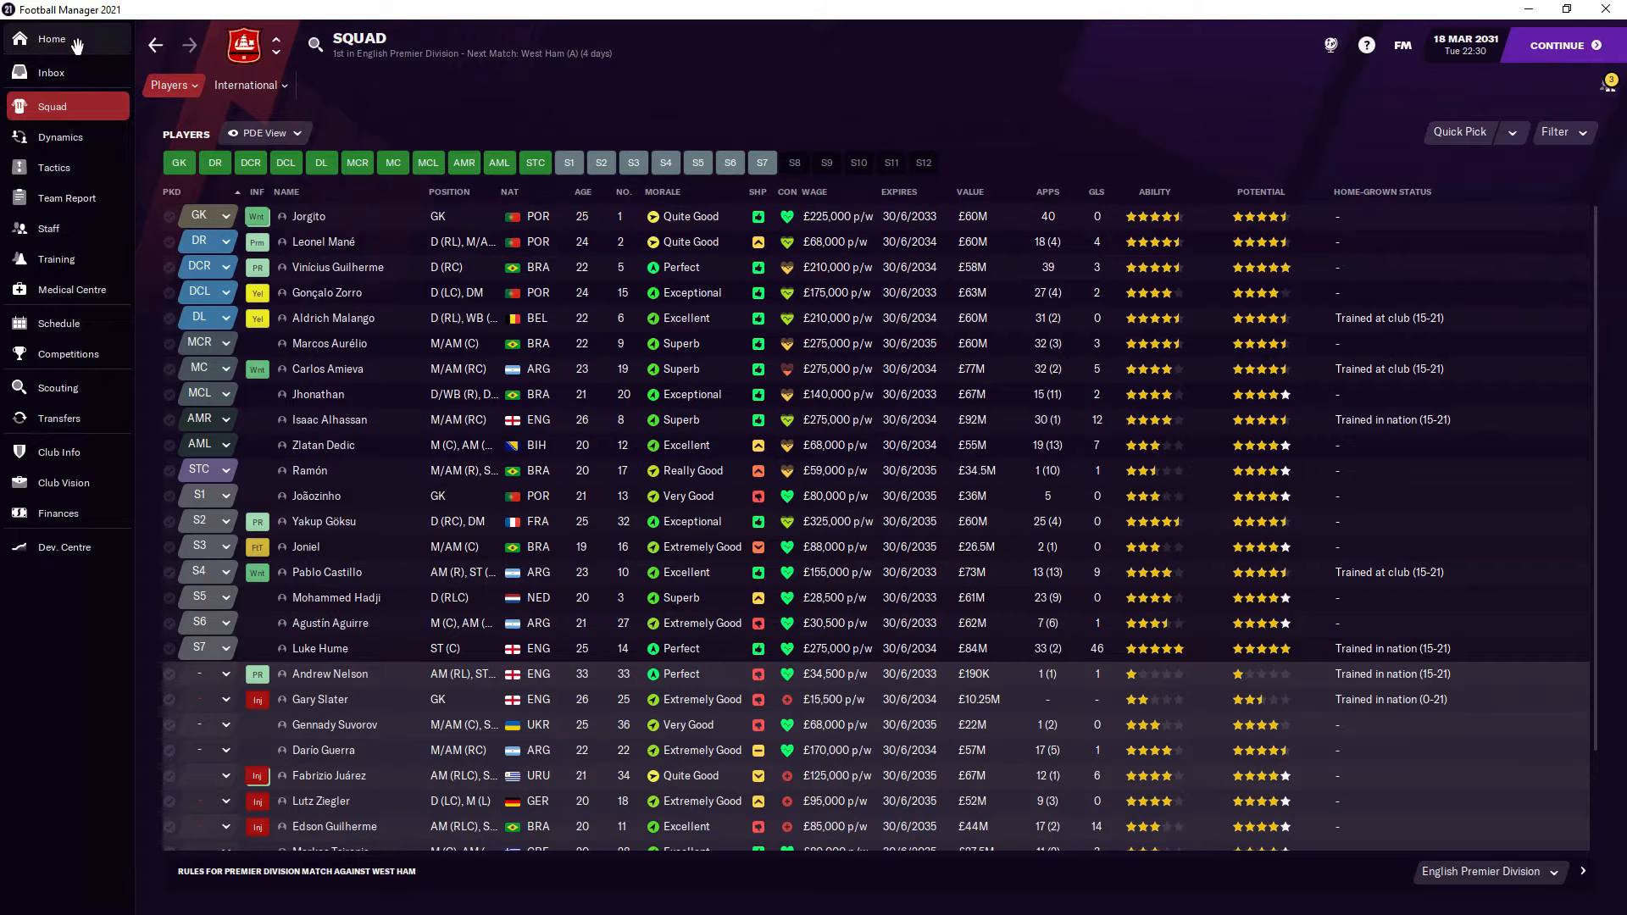
pyautogui.click(50, 38)
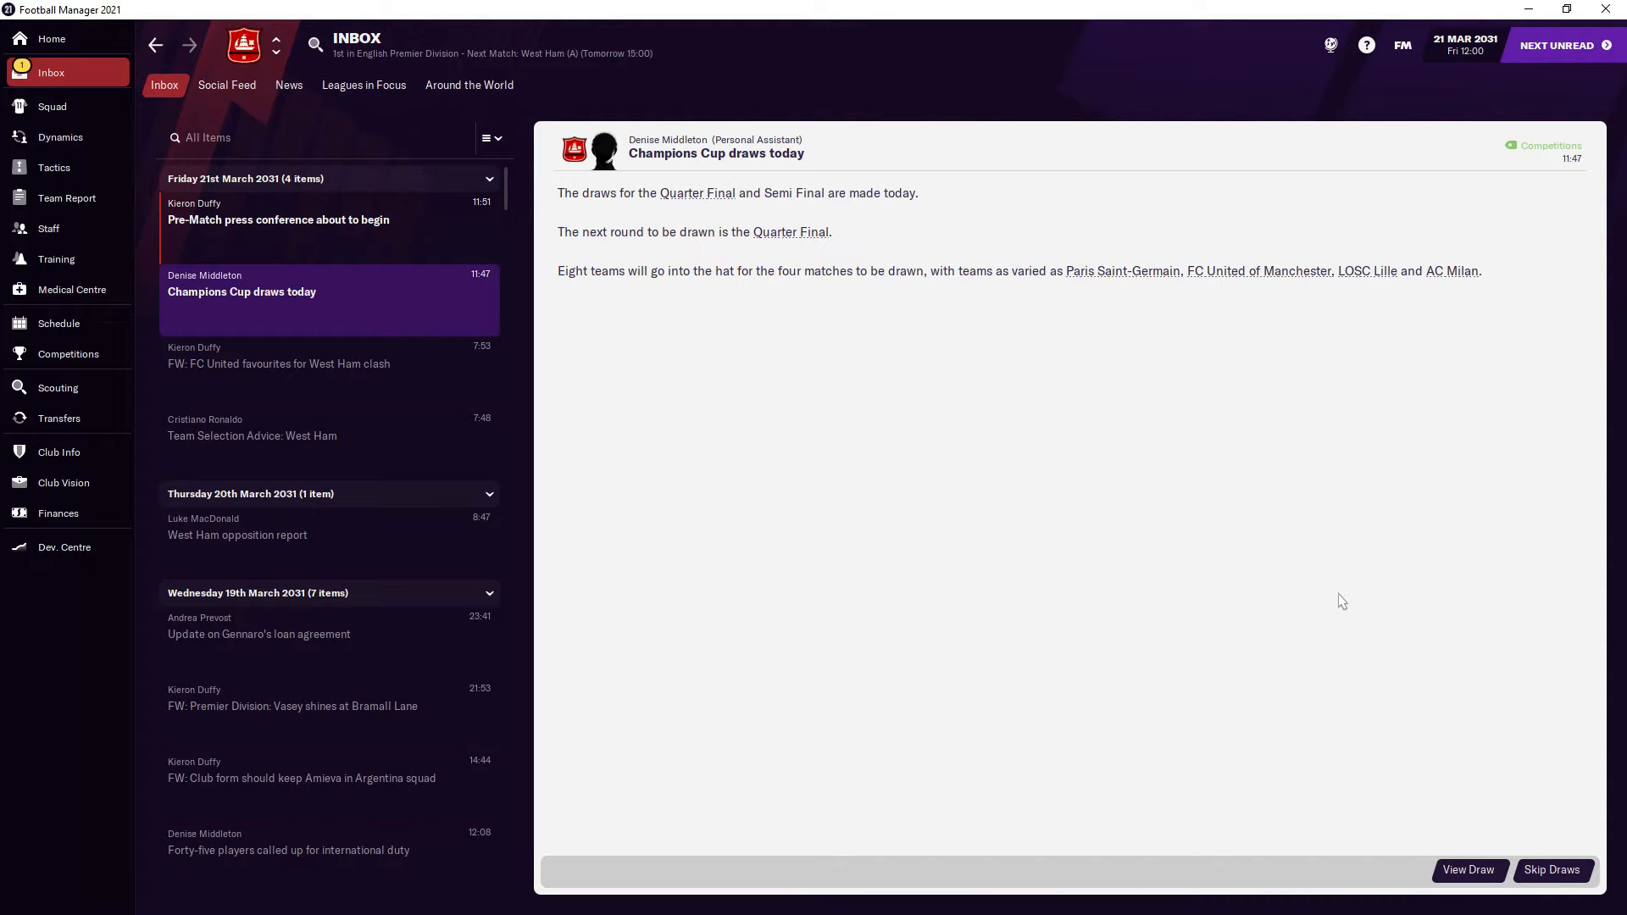
# - View the Champions Cup quarter-final draw and draw the first teams, including LOSC's opponent
pyautogui.click(1468, 870)
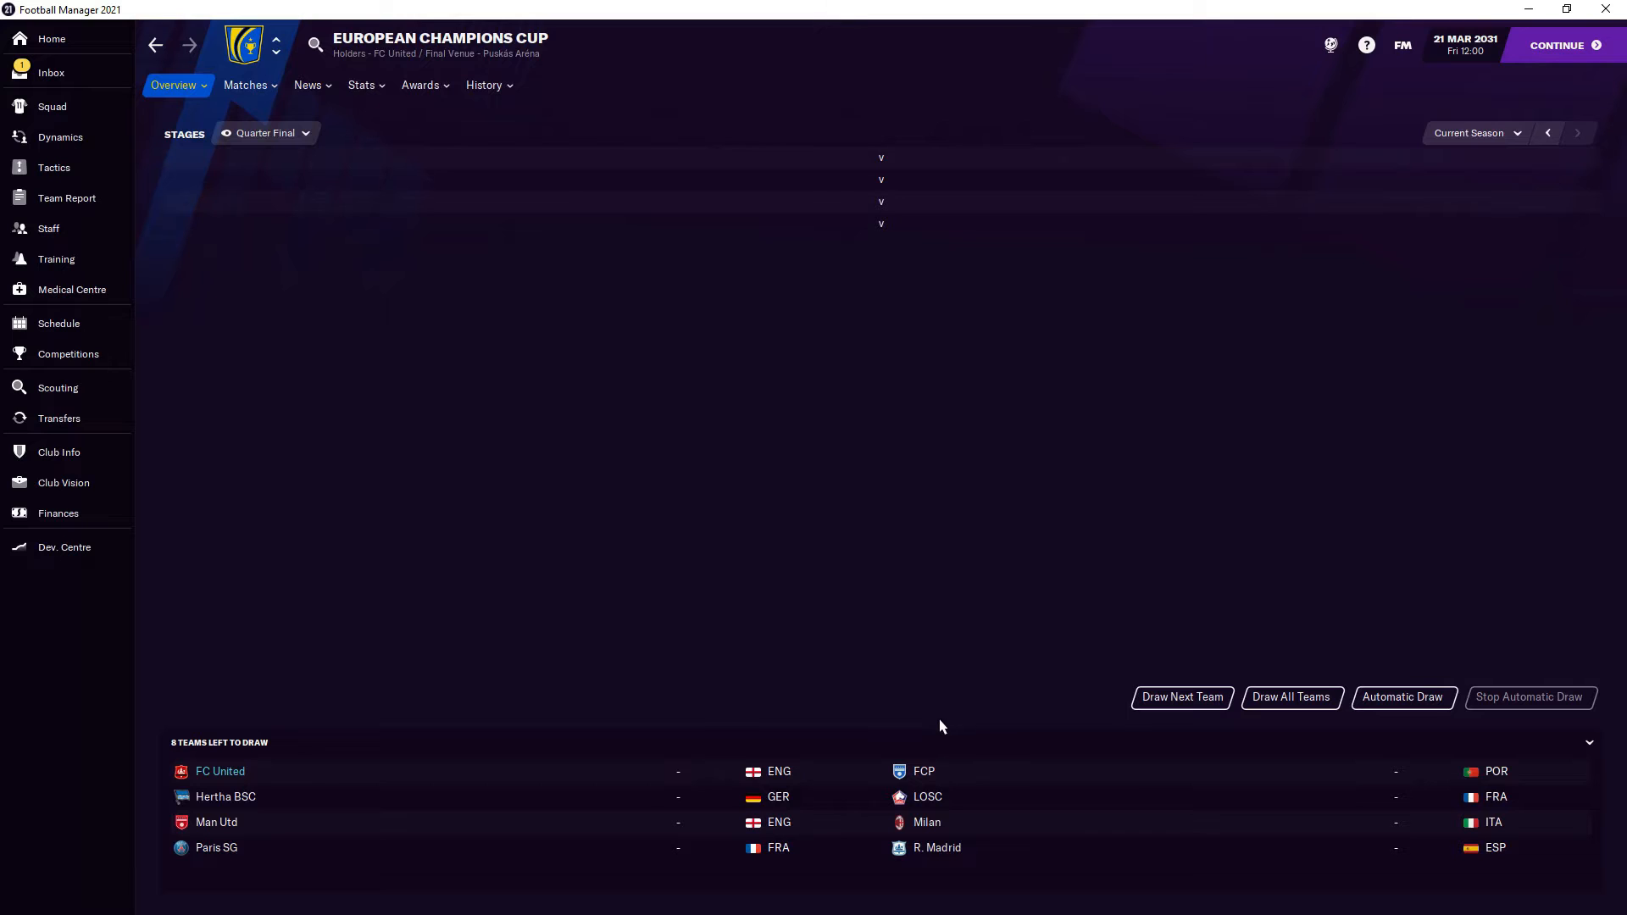
pyautogui.click(1182, 698)
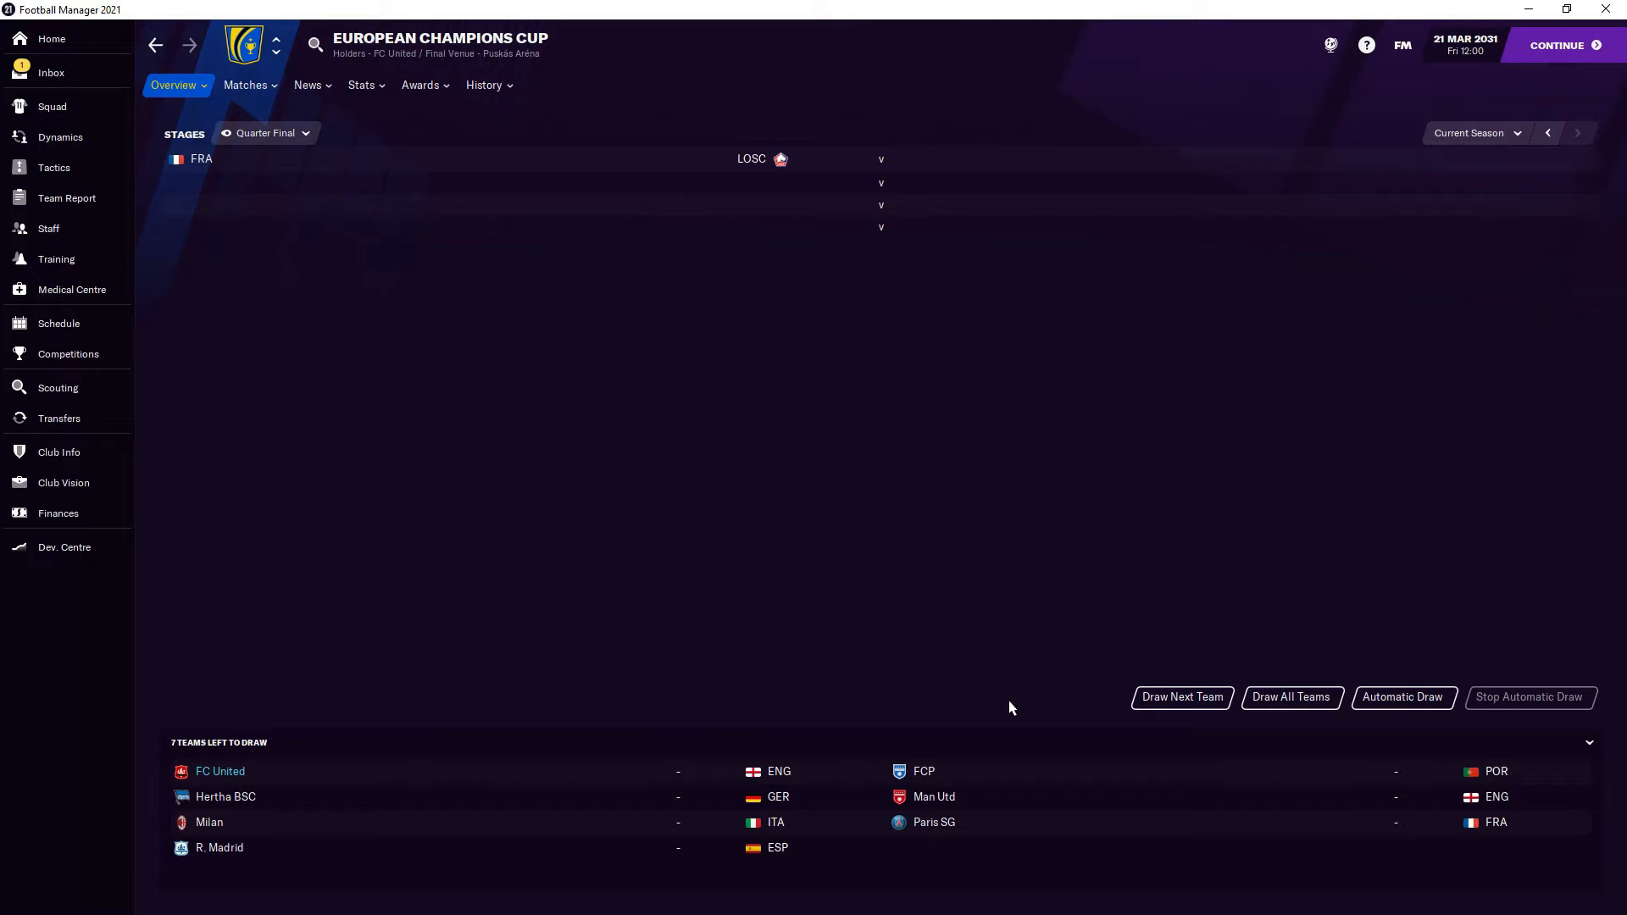
pyautogui.click(1150, 701)
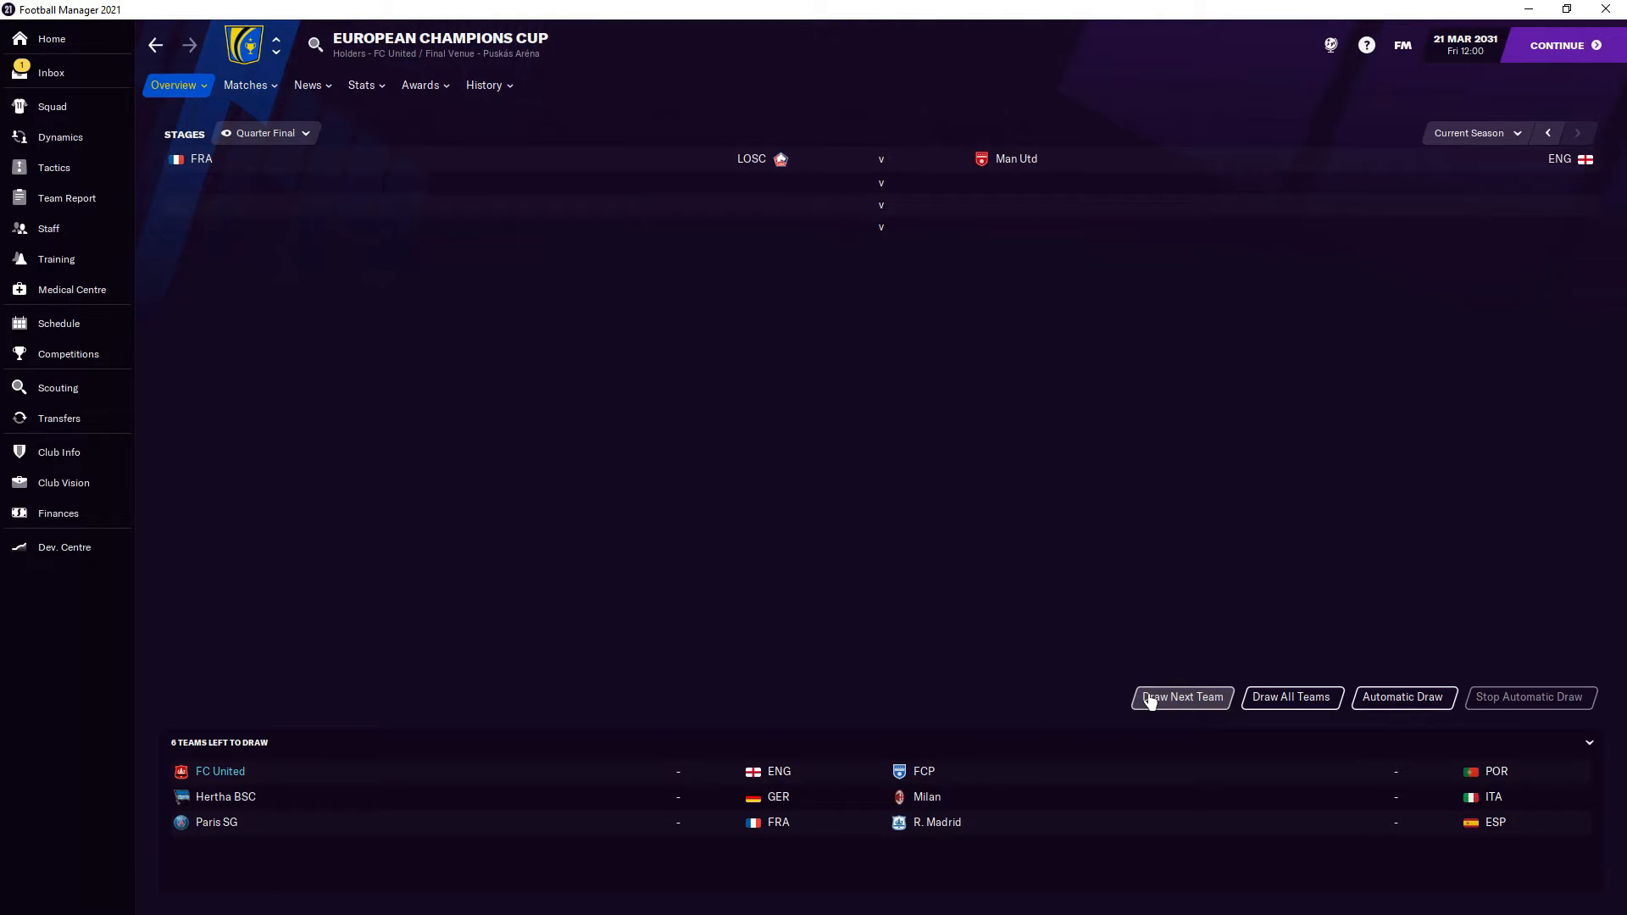
pyautogui.click(1150, 701)
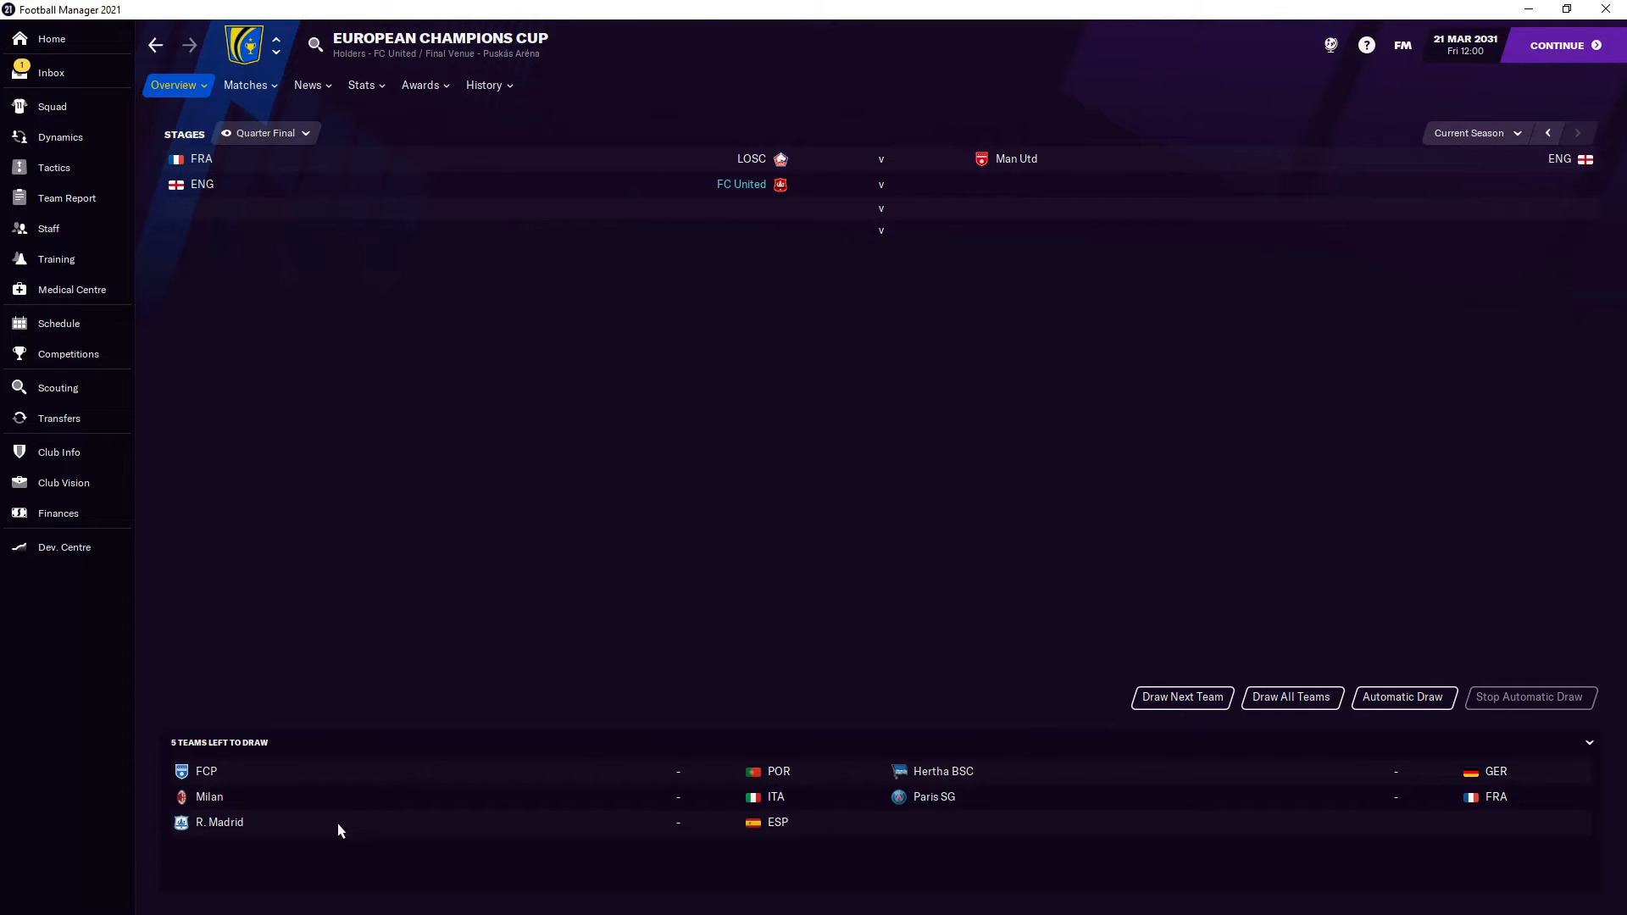
# - Draw the remaining quarter-final teams, pairing FC United with FCP
pyautogui.click(1171, 702)
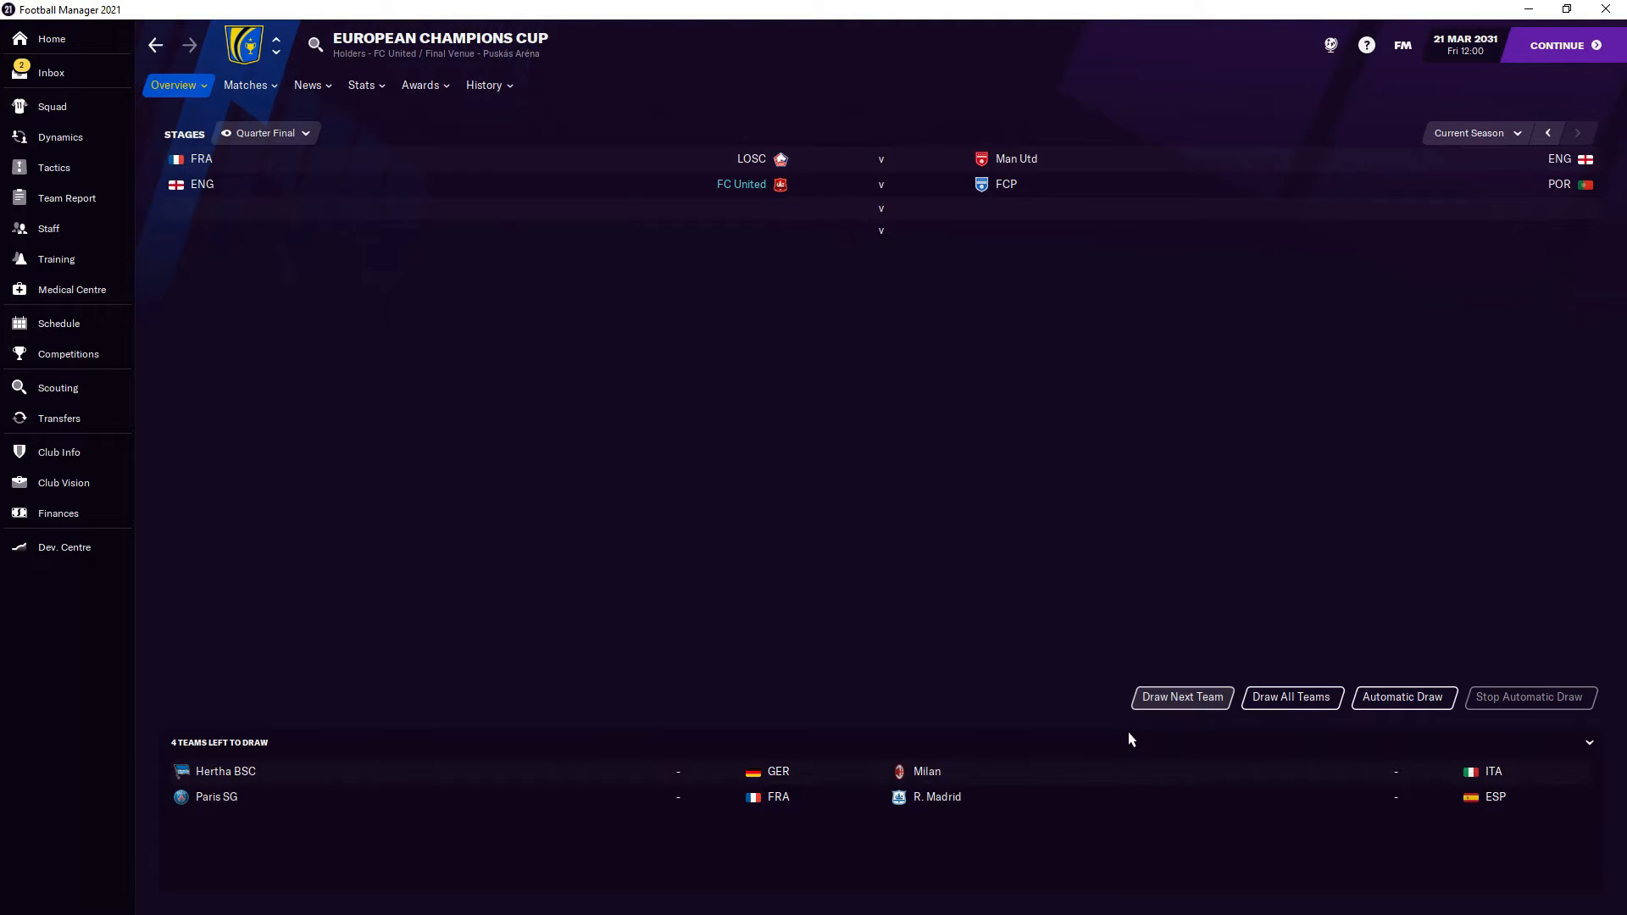
pyautogui.click(1168, 703)
pyautogui.click(1167, 703)
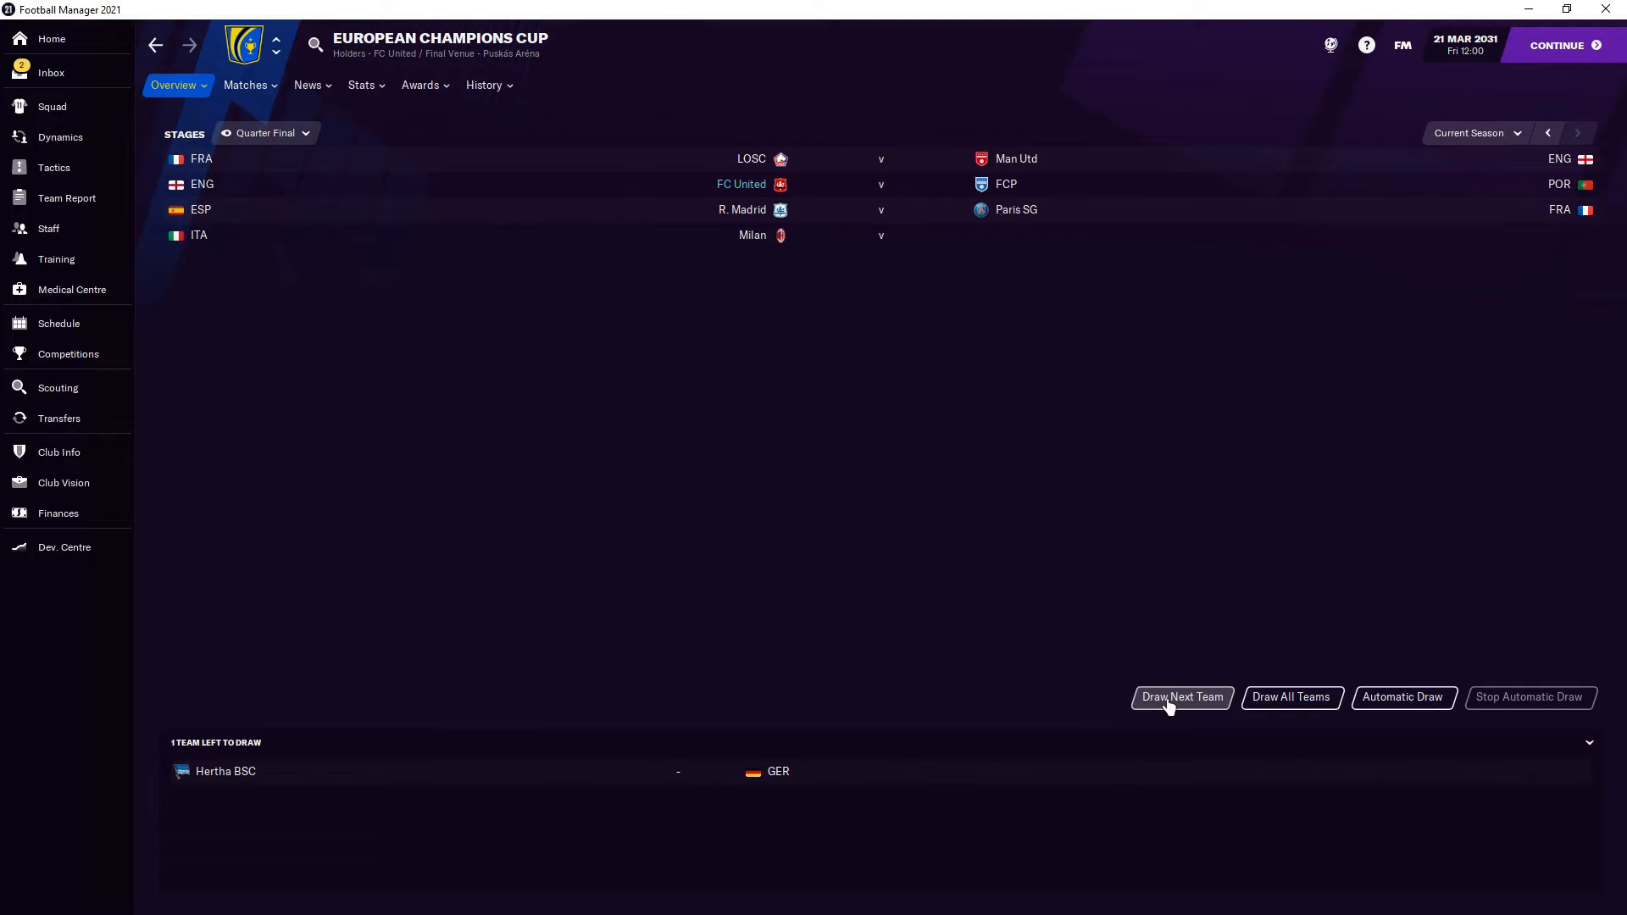
pyautogui.click(1167, 703)
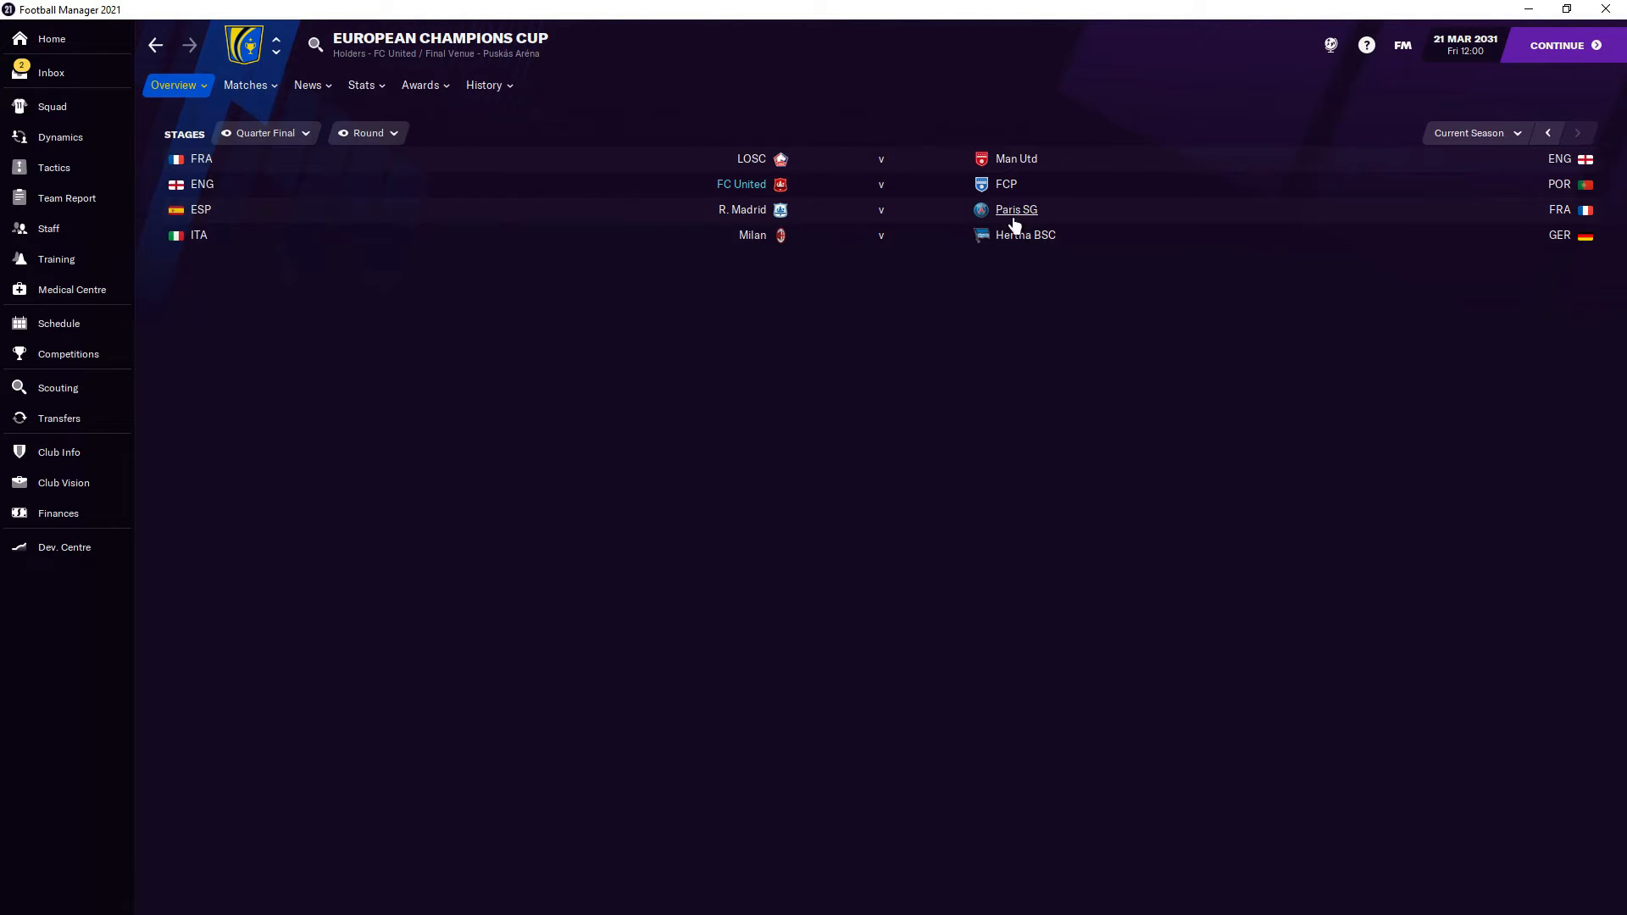
# - From the 'Champions Cup draws today' message, run the semi-final draw until all teams are drawn
pyautogui.click(1558, 46)
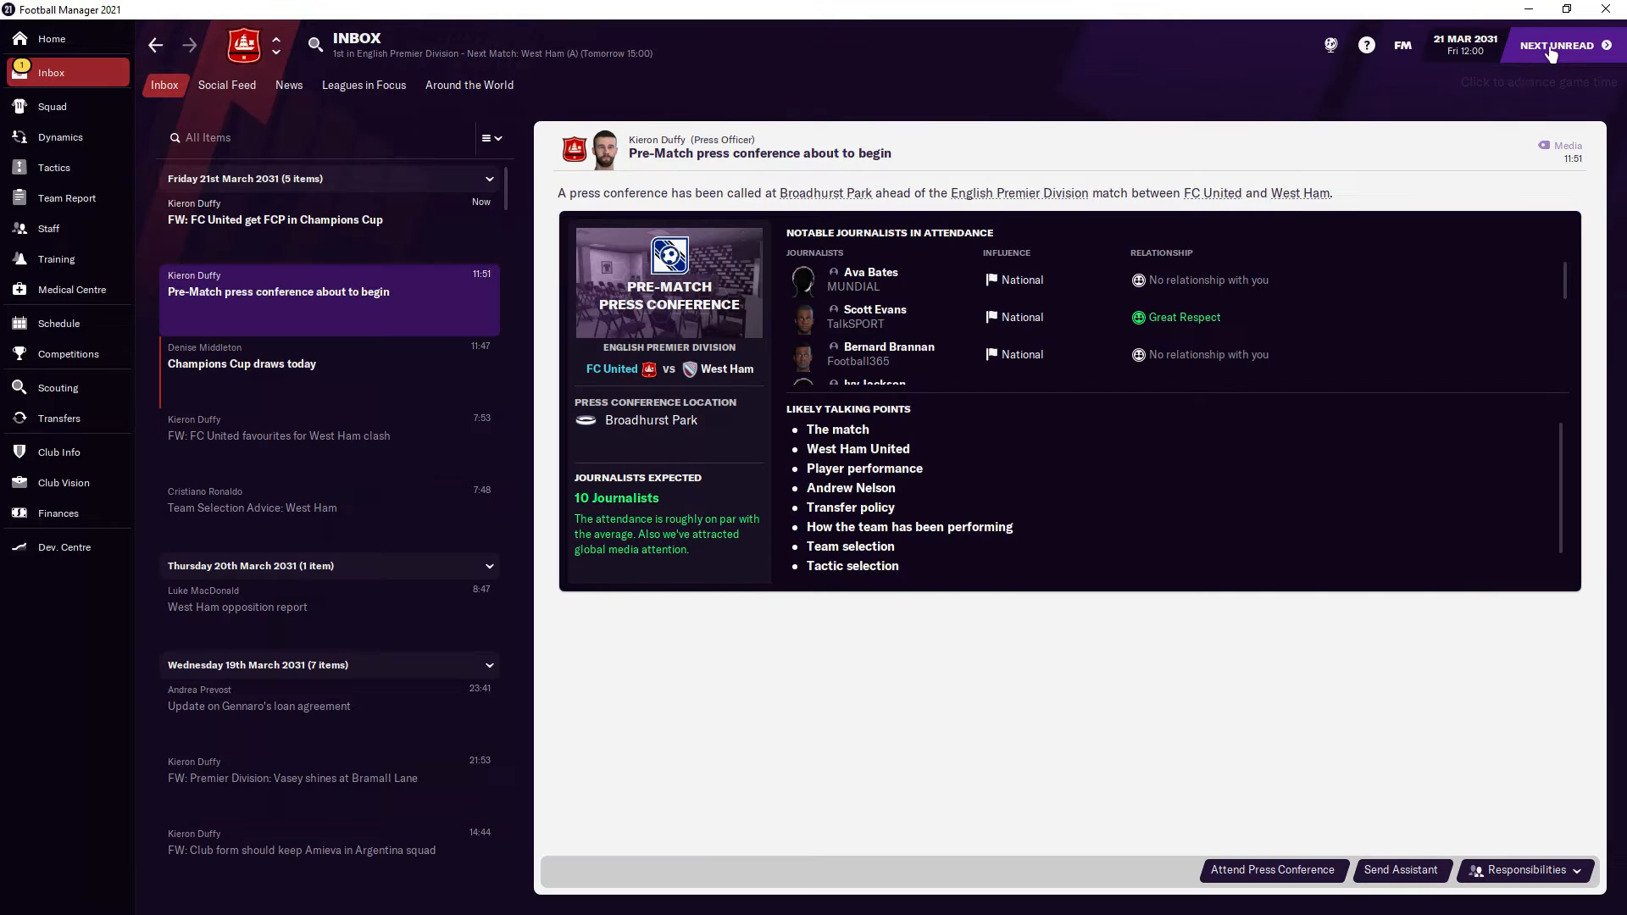
pyautogui.click(382, 369)
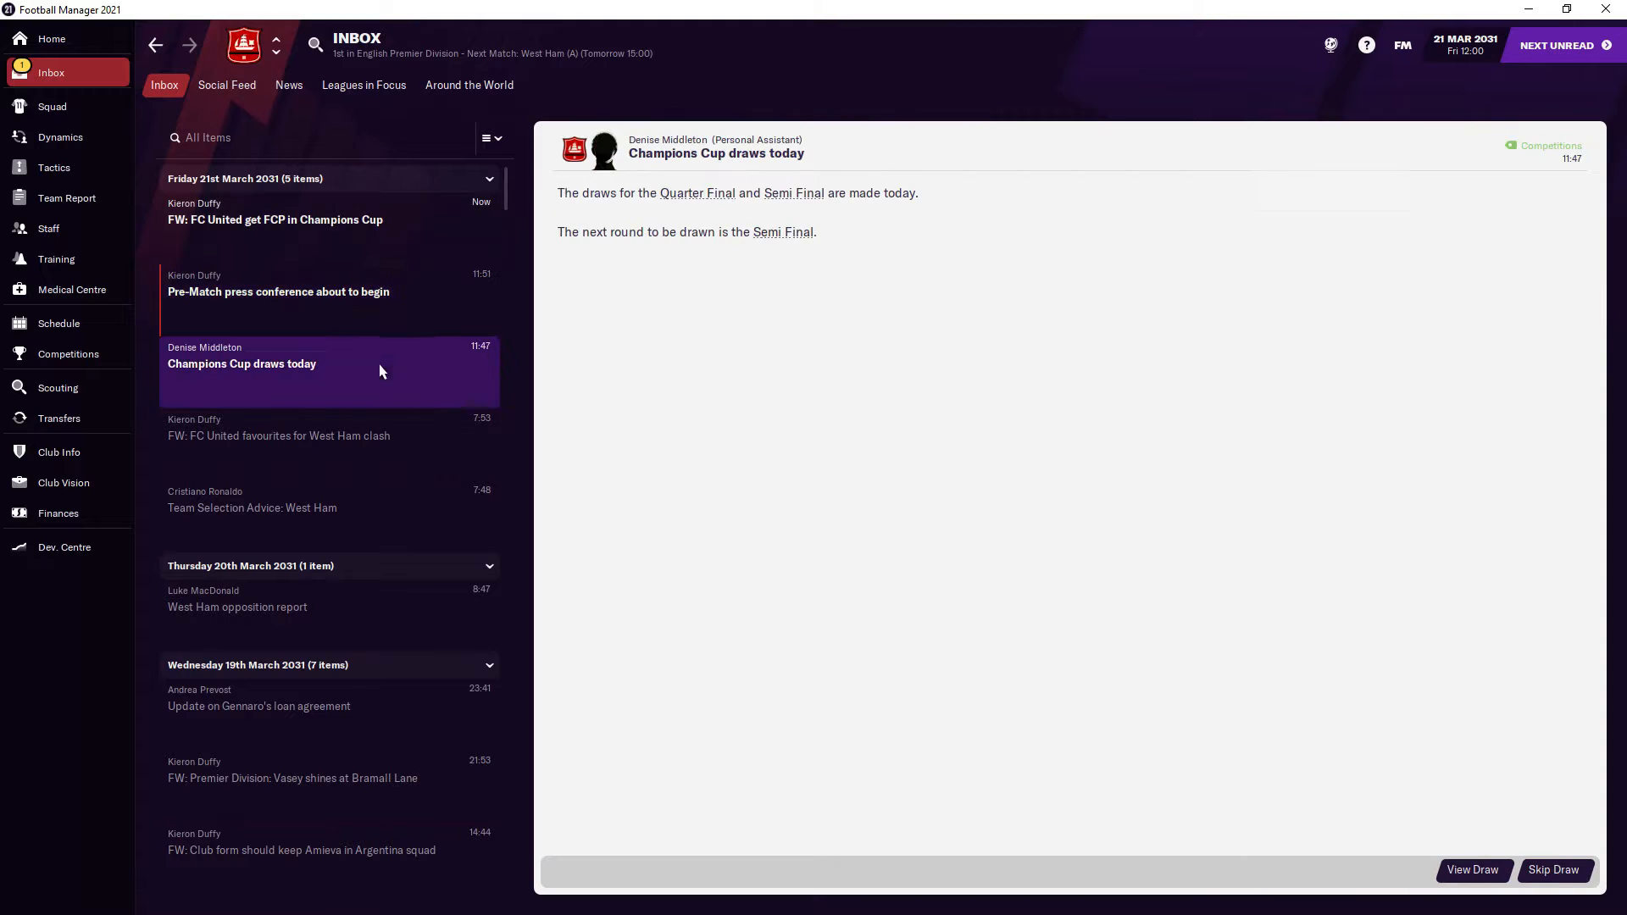
pyautogui.click(1472, 870)
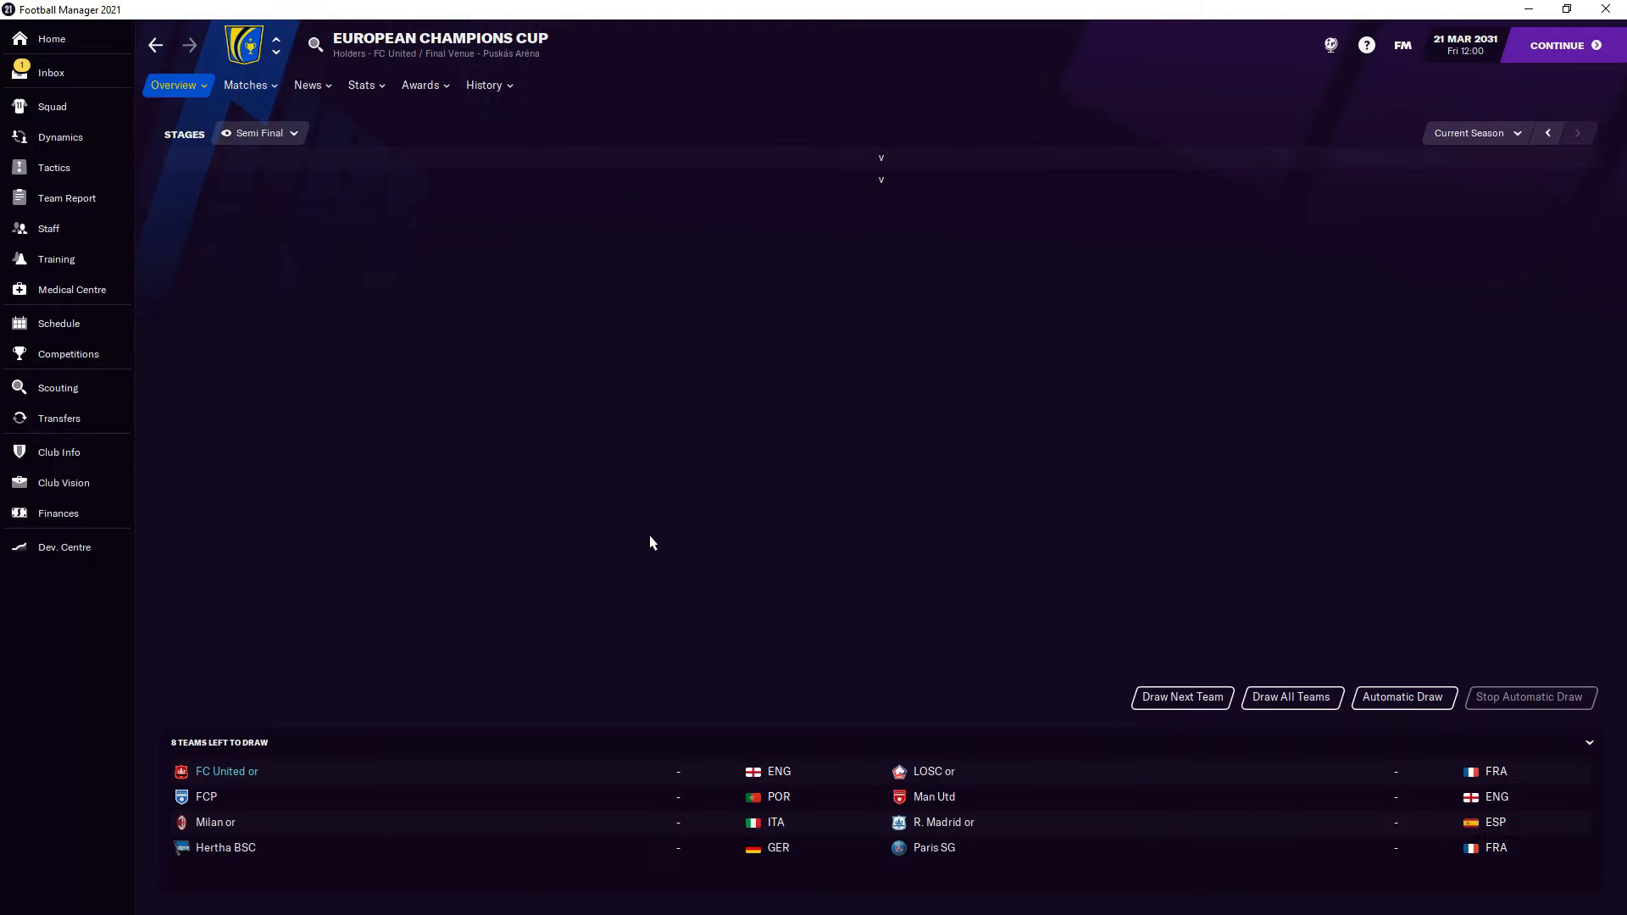
pyautogui.click(1181, 698)
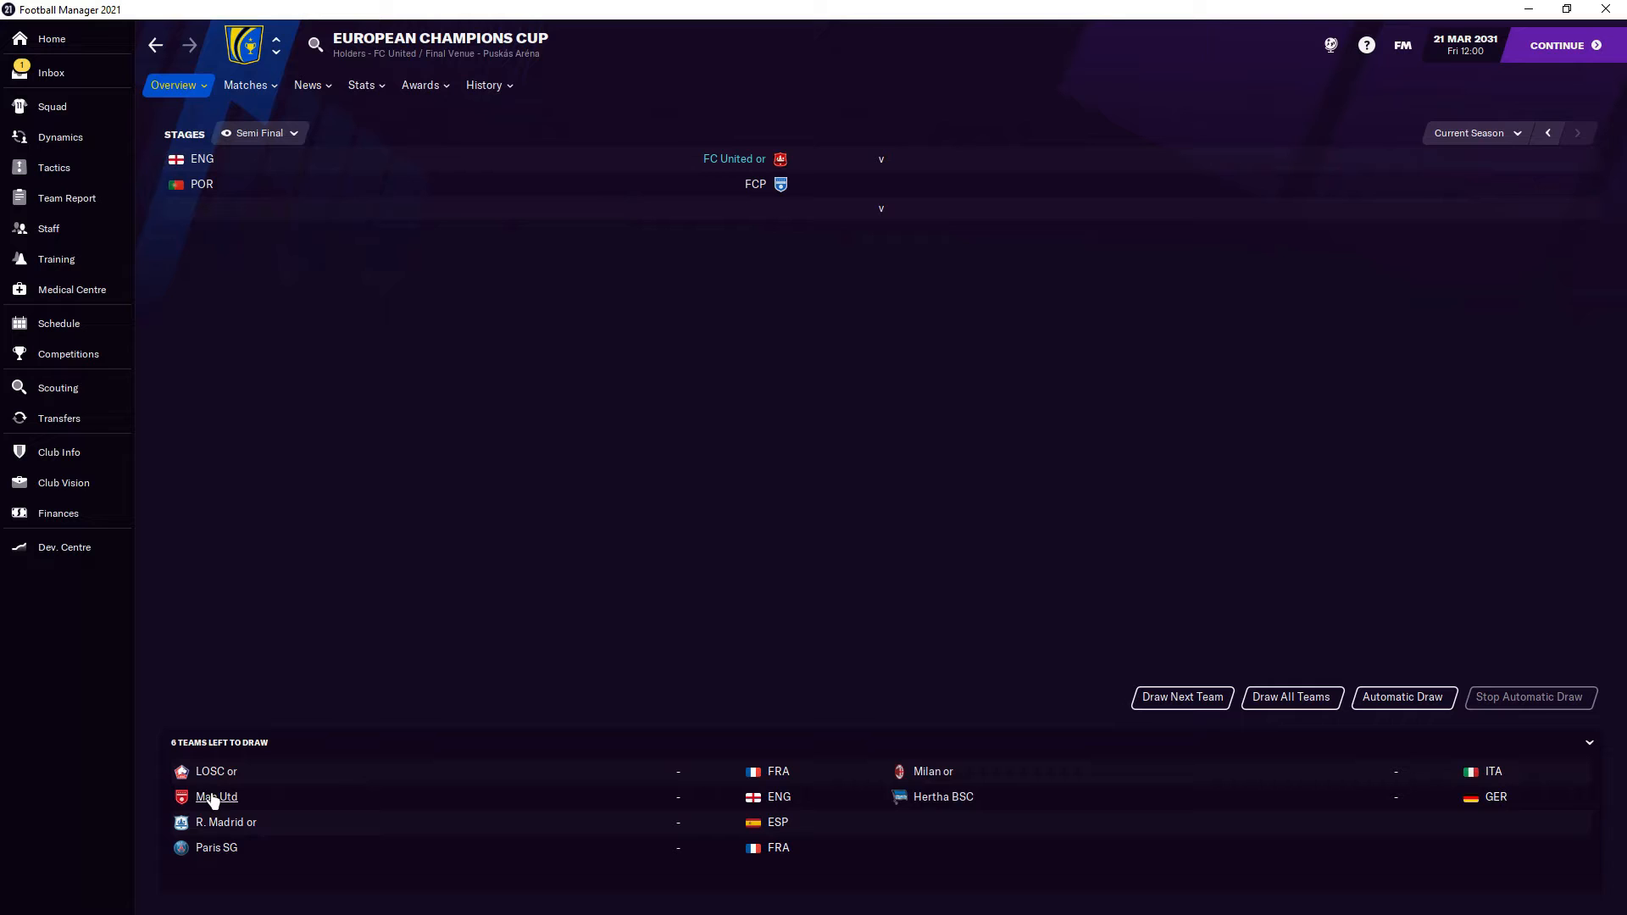
pyautogui.click(1182, 697)
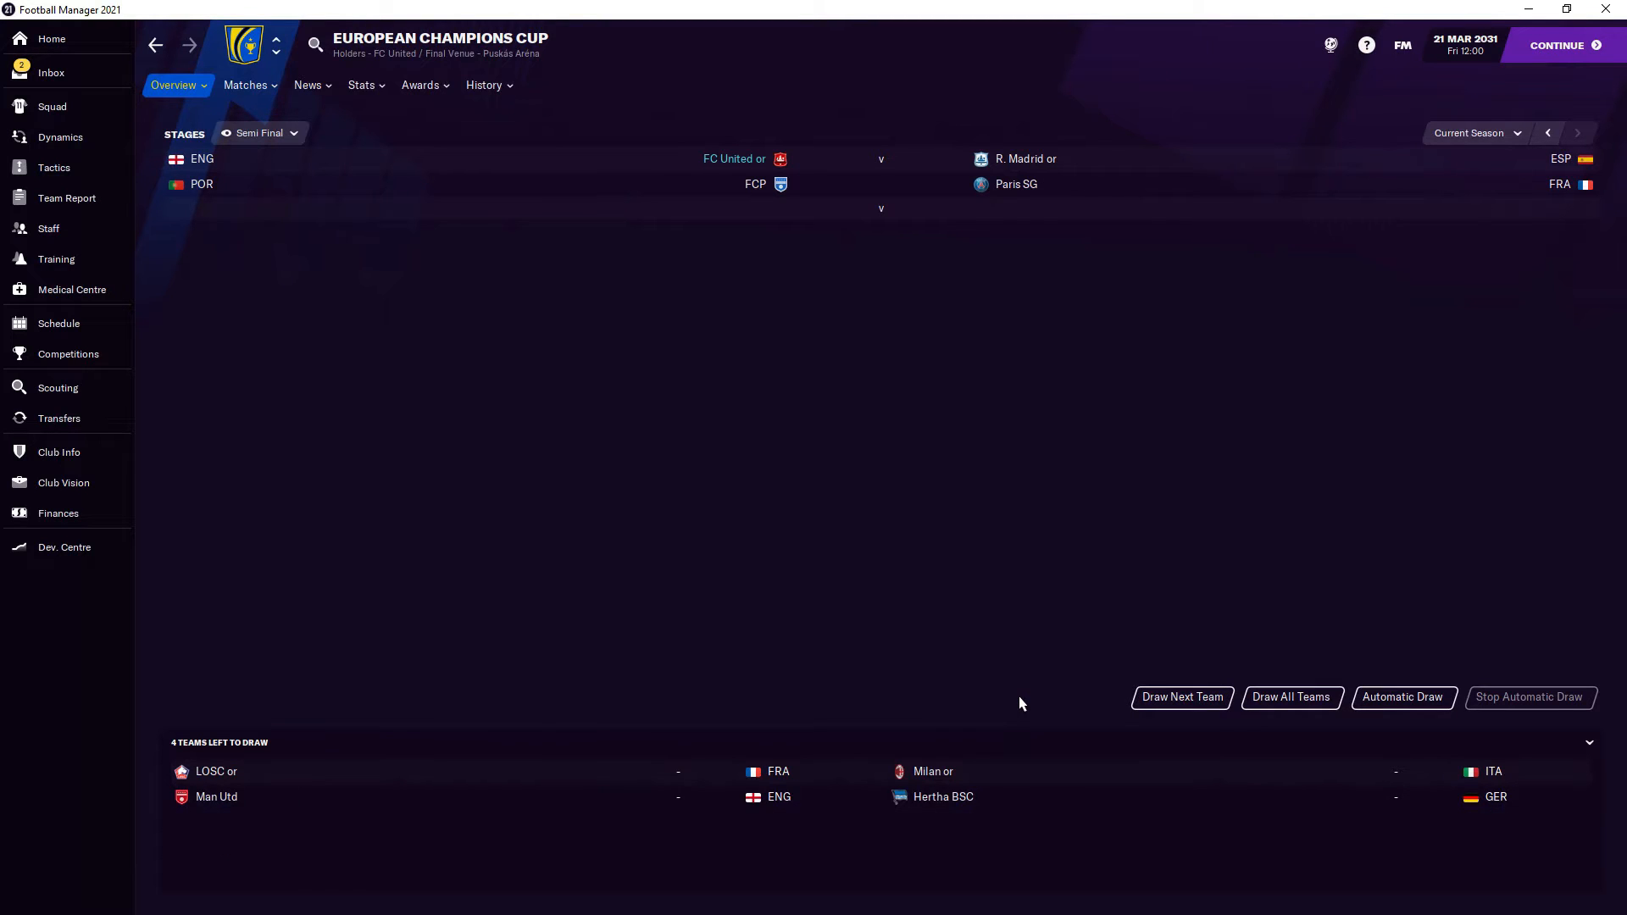
pyautogui.click(1182, 697)
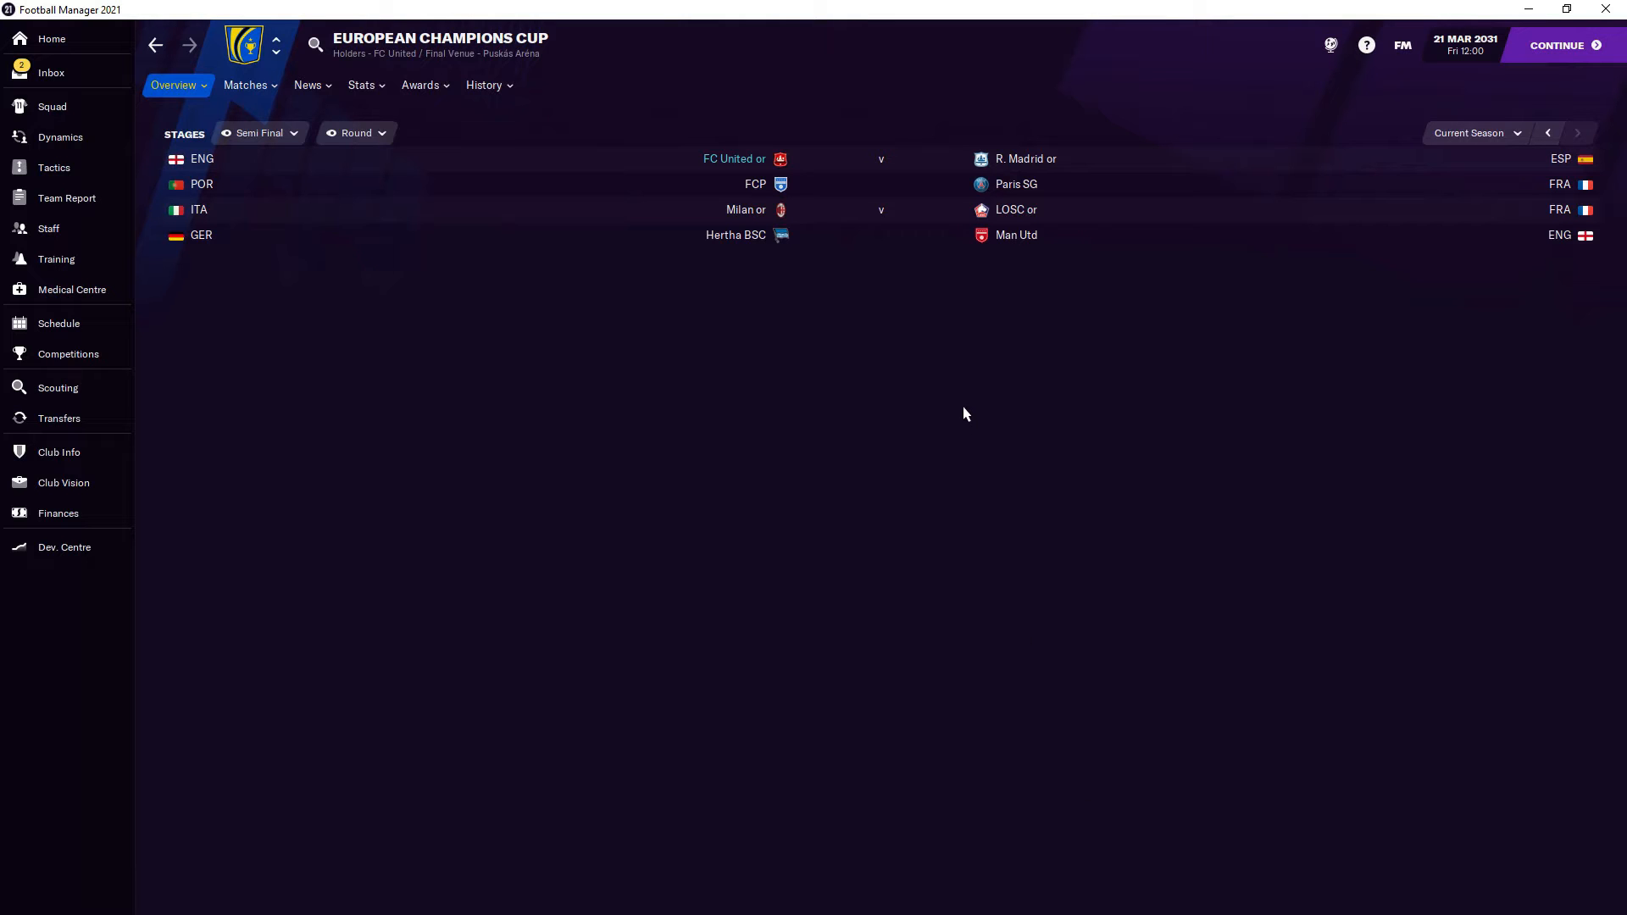
# - Glance at R. Madrid's club overview and history, then return to the inbox
pyautogui.click(1023, 158)
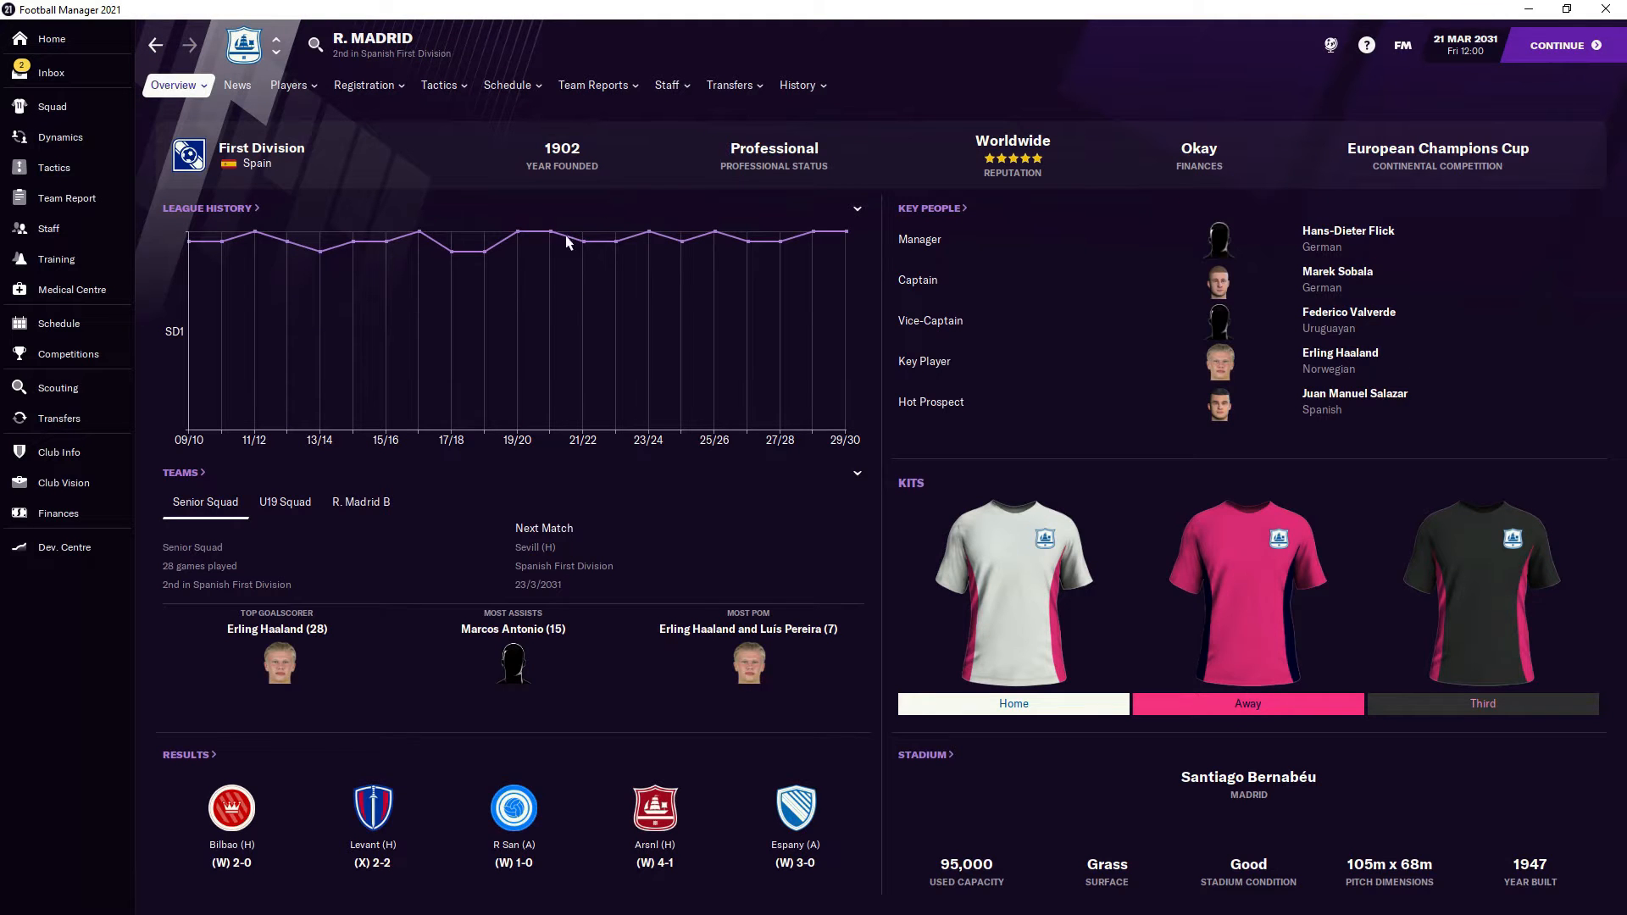
pyautogui.click(798, 84)
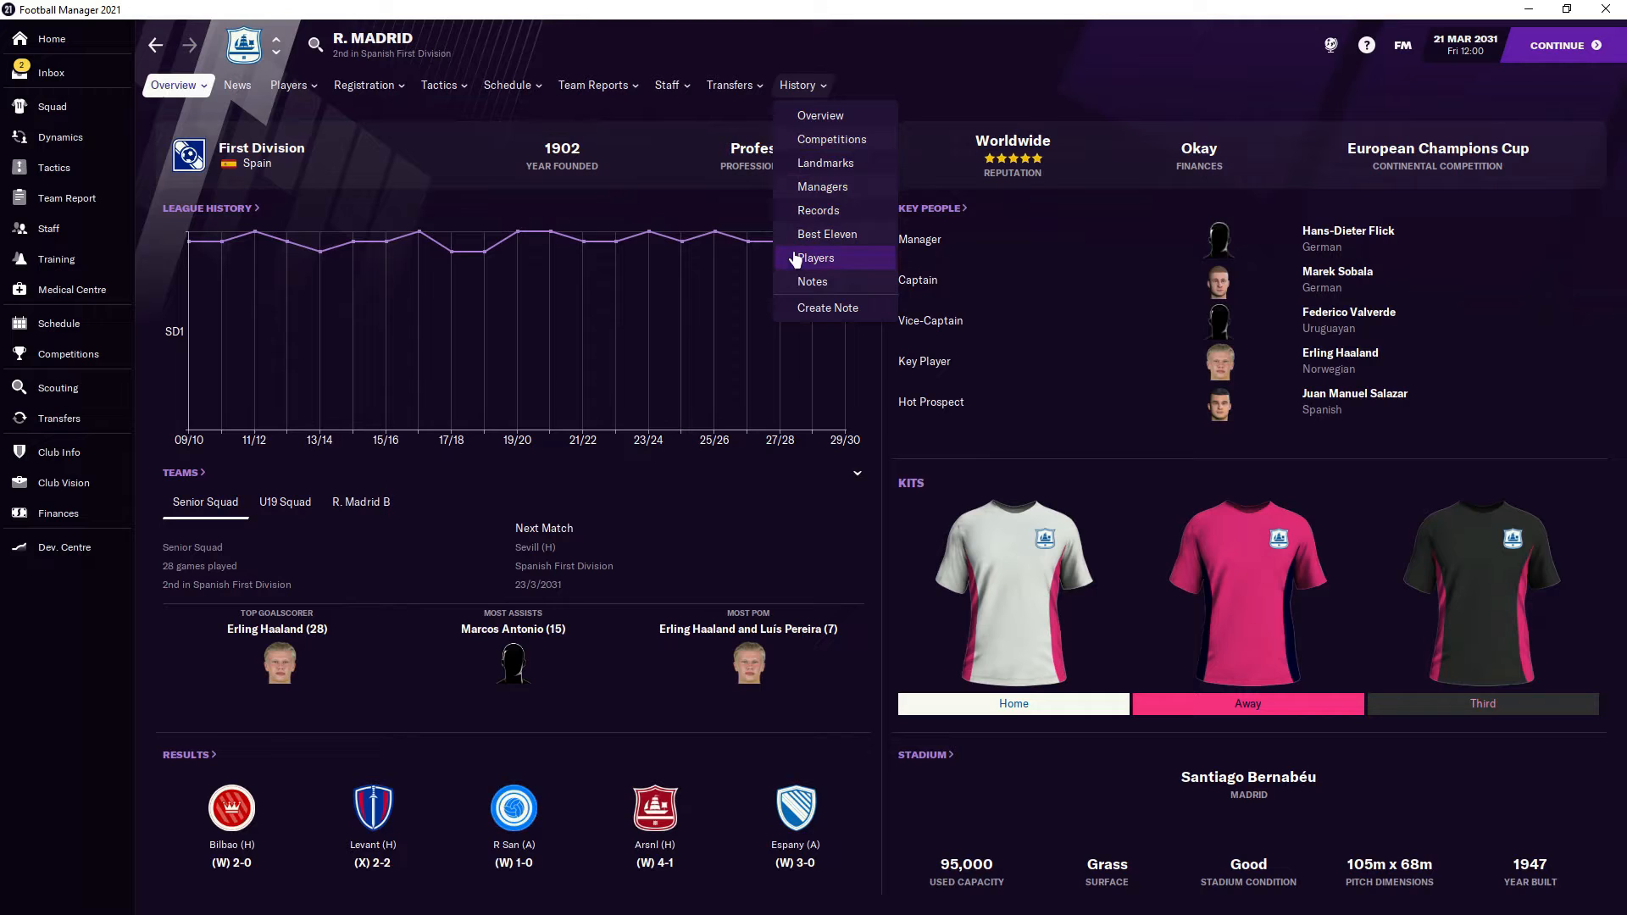
pyautogui.moveTo(669, 84)
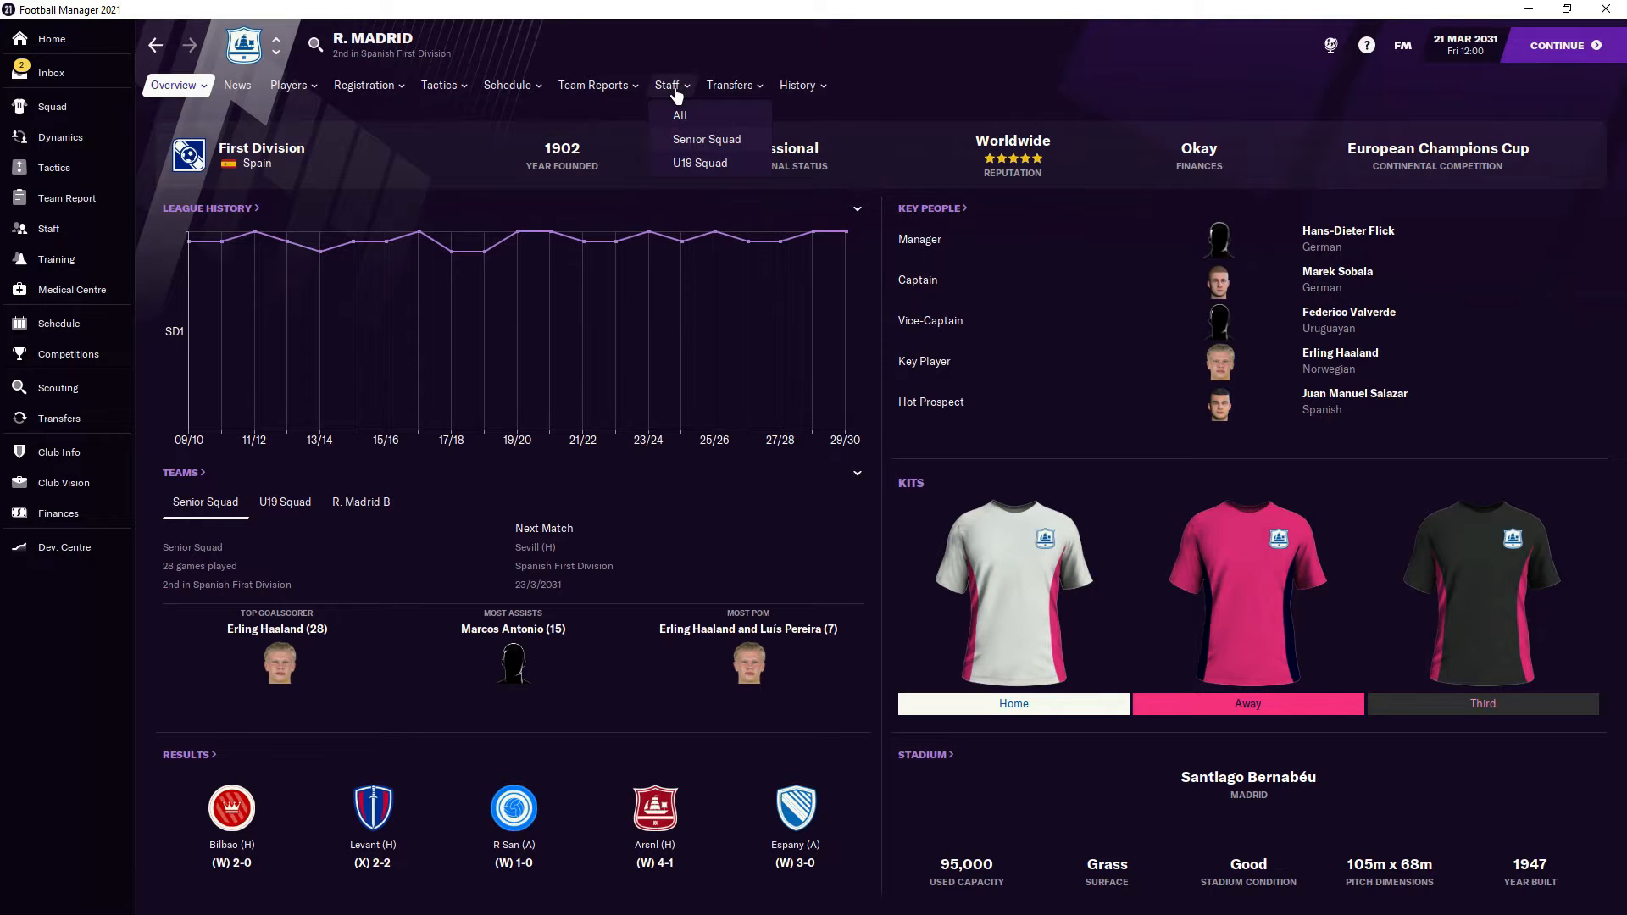
pyautogui.click(156, 46)
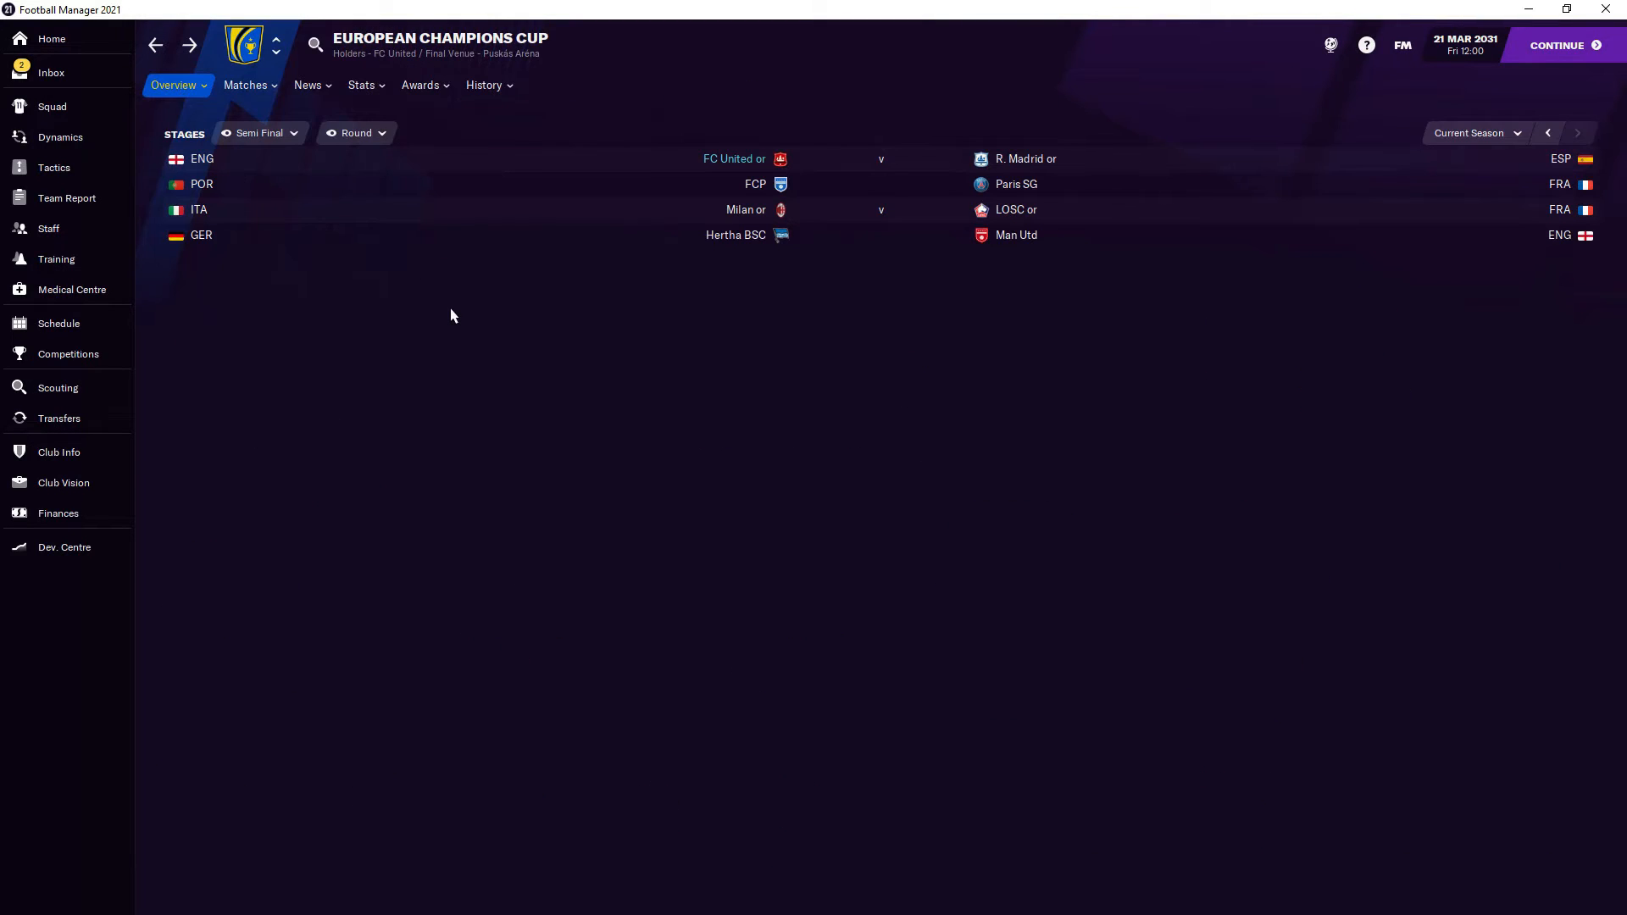
pyautogui.click(51, 72)
# - Skim the semi-final draw news and remaining messages, reaching the West Ham pre-match press conference message
pyautogui.click(275, 292)
pyautogui.click(81, 82)
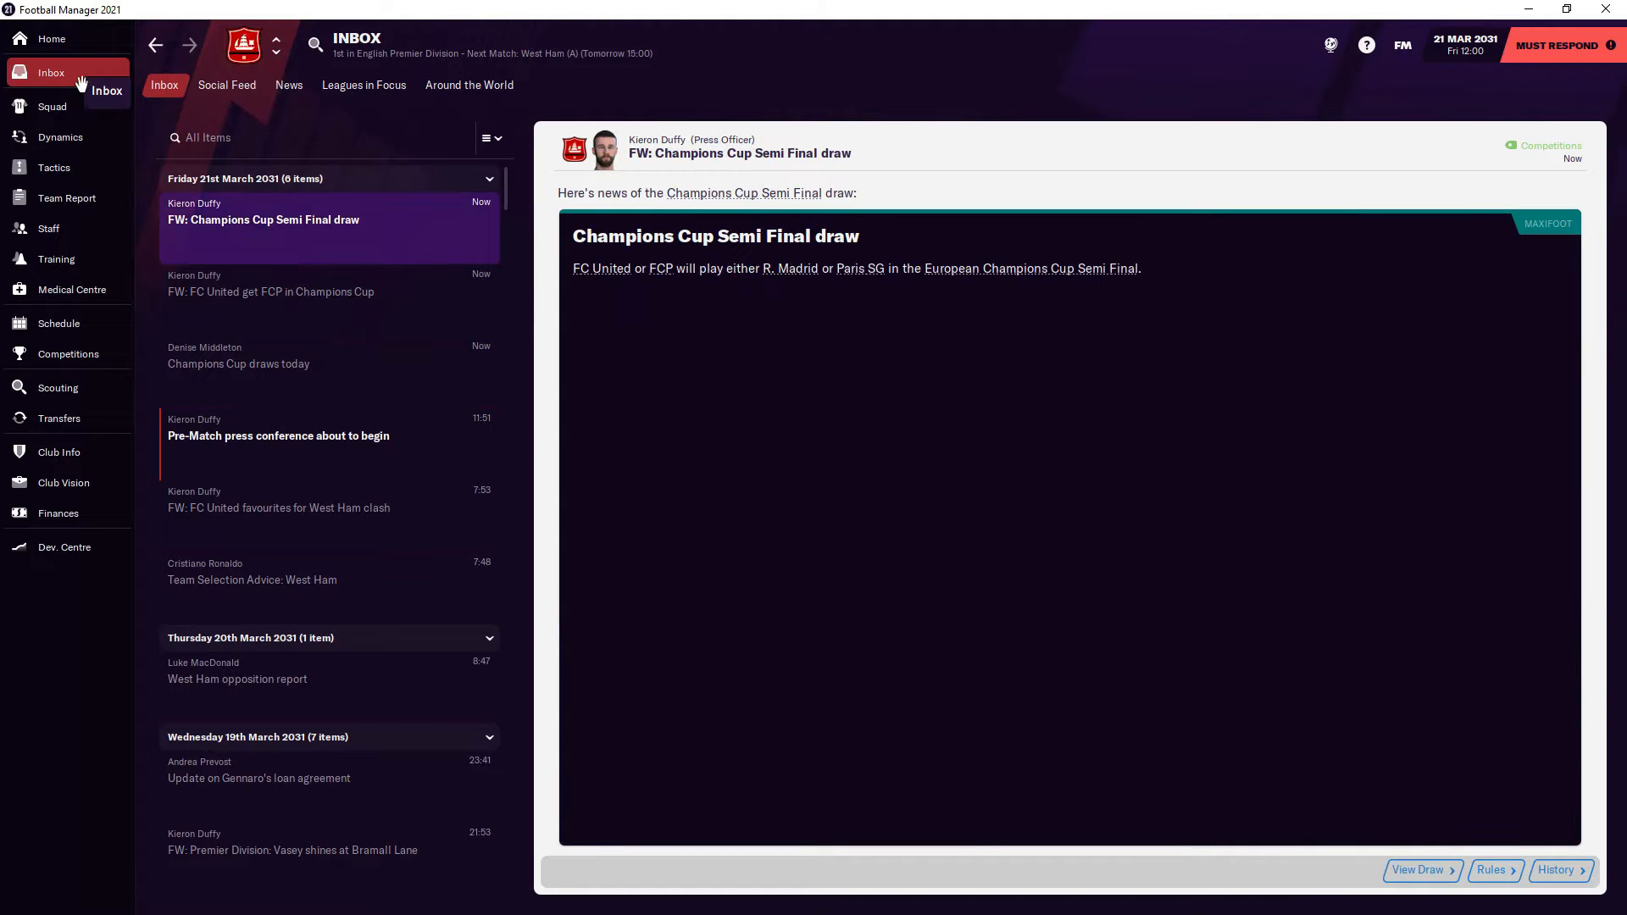
pyautogui.press('space')
pyautogui.click(1403, 875)
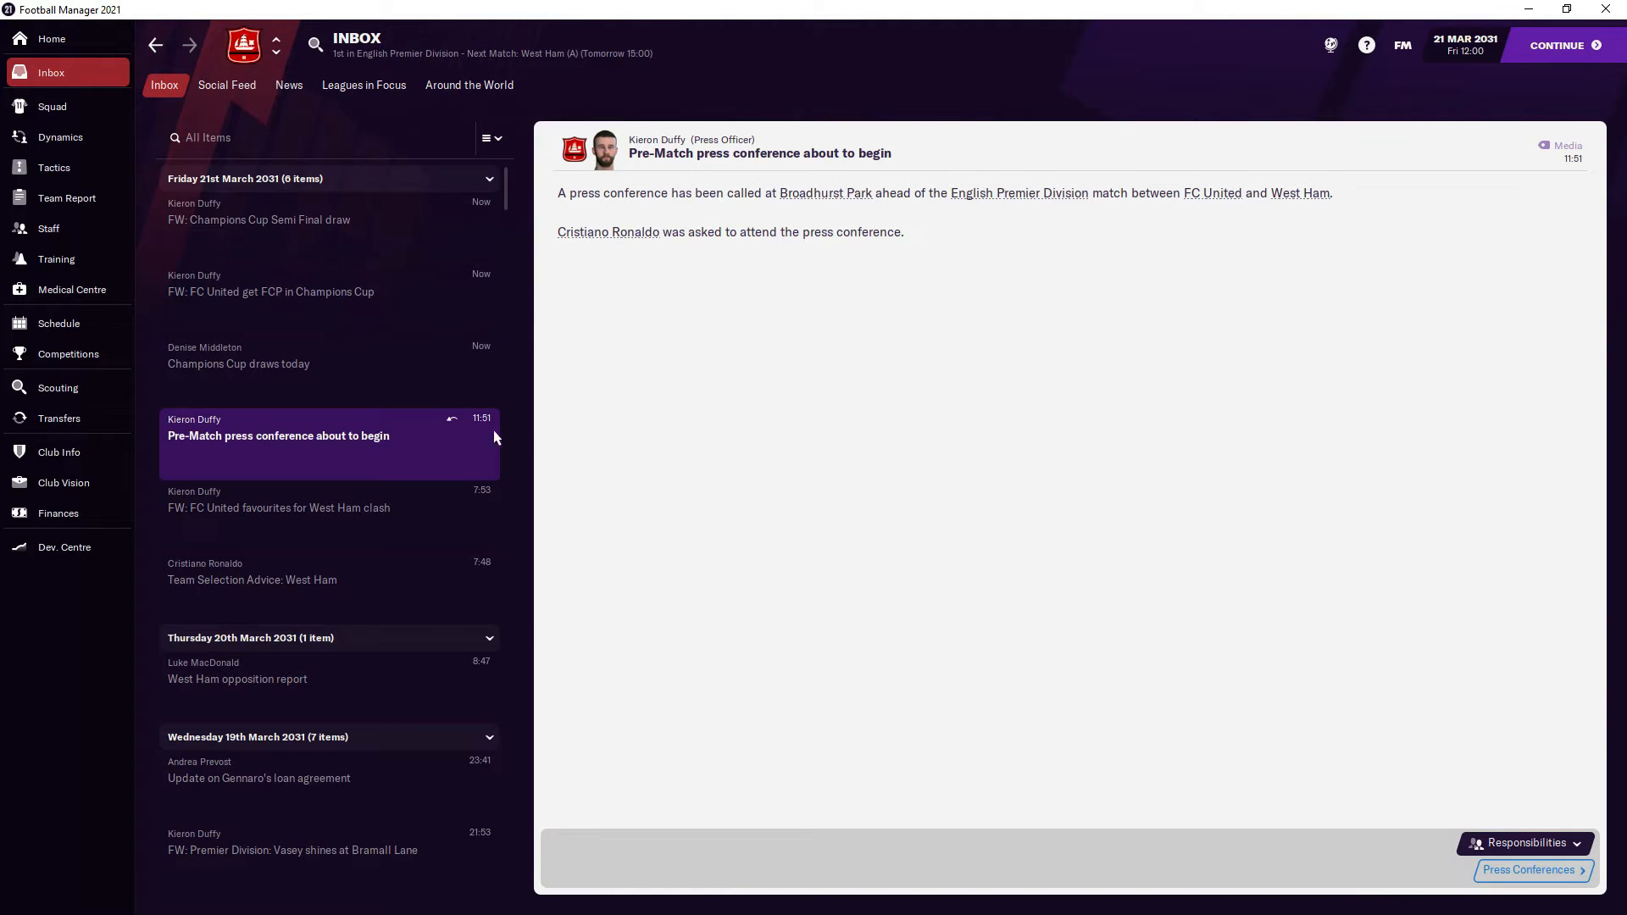
pyautogui.click(52, 107)
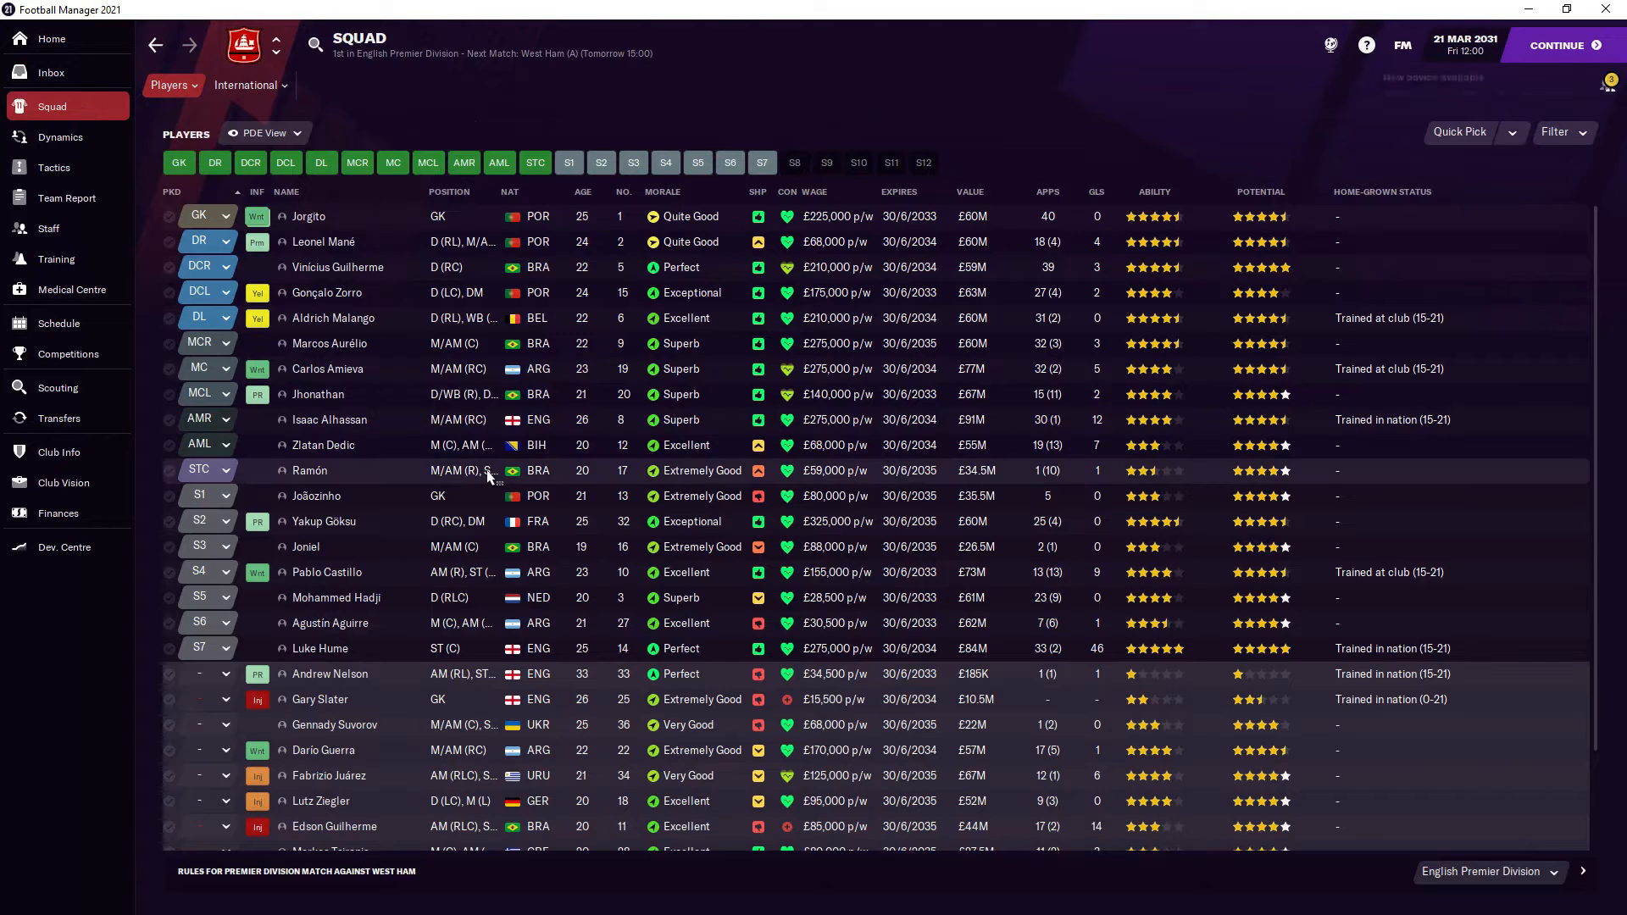
pyautogui.click(156, 46)
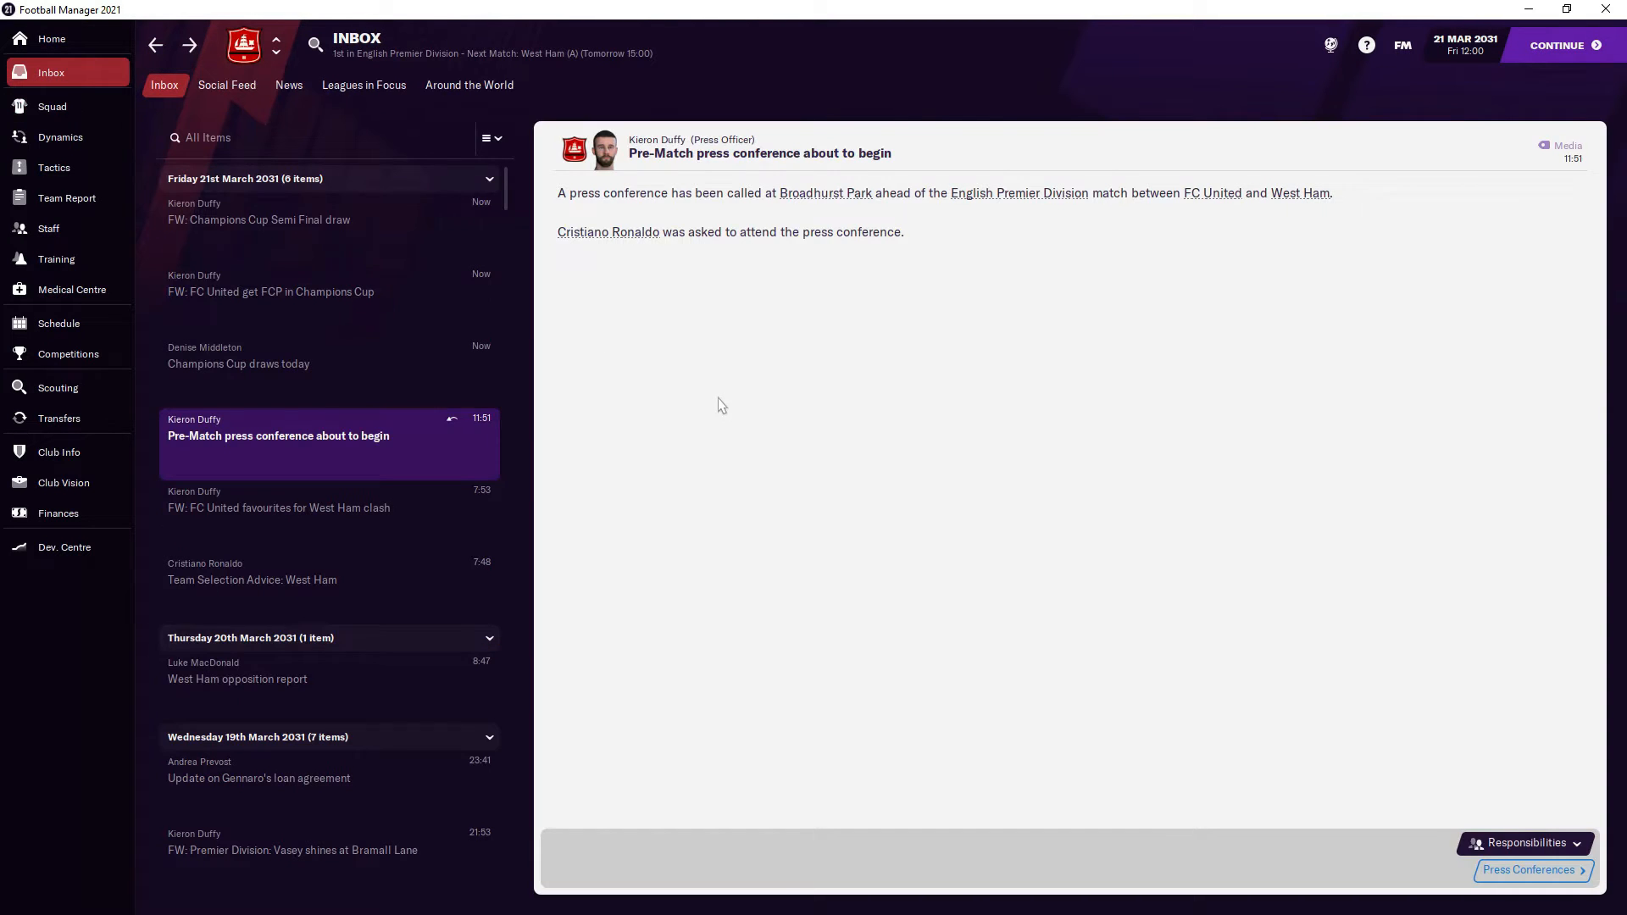
# - Go to the club's fixture schedule ahead of the West Ham match
pyautogui.click(59, 323)
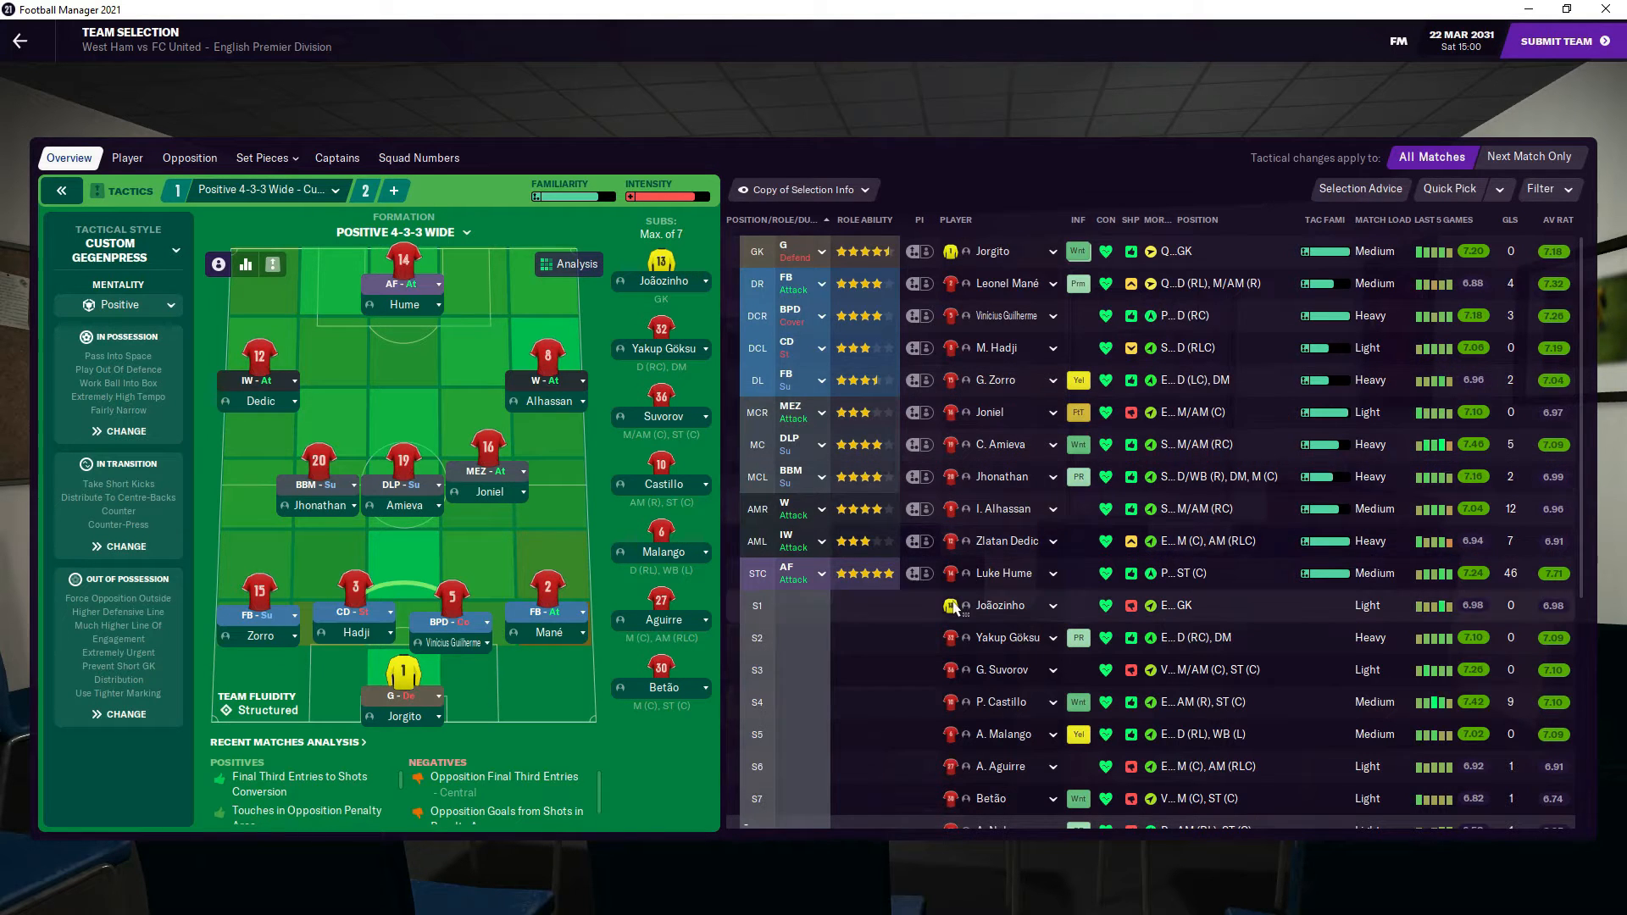
pyautogui.scroll(-5, 956, 608)
pyautogui.scroll(-2, 955, 608)
pyautogui.scroll(-5, 960, 635)
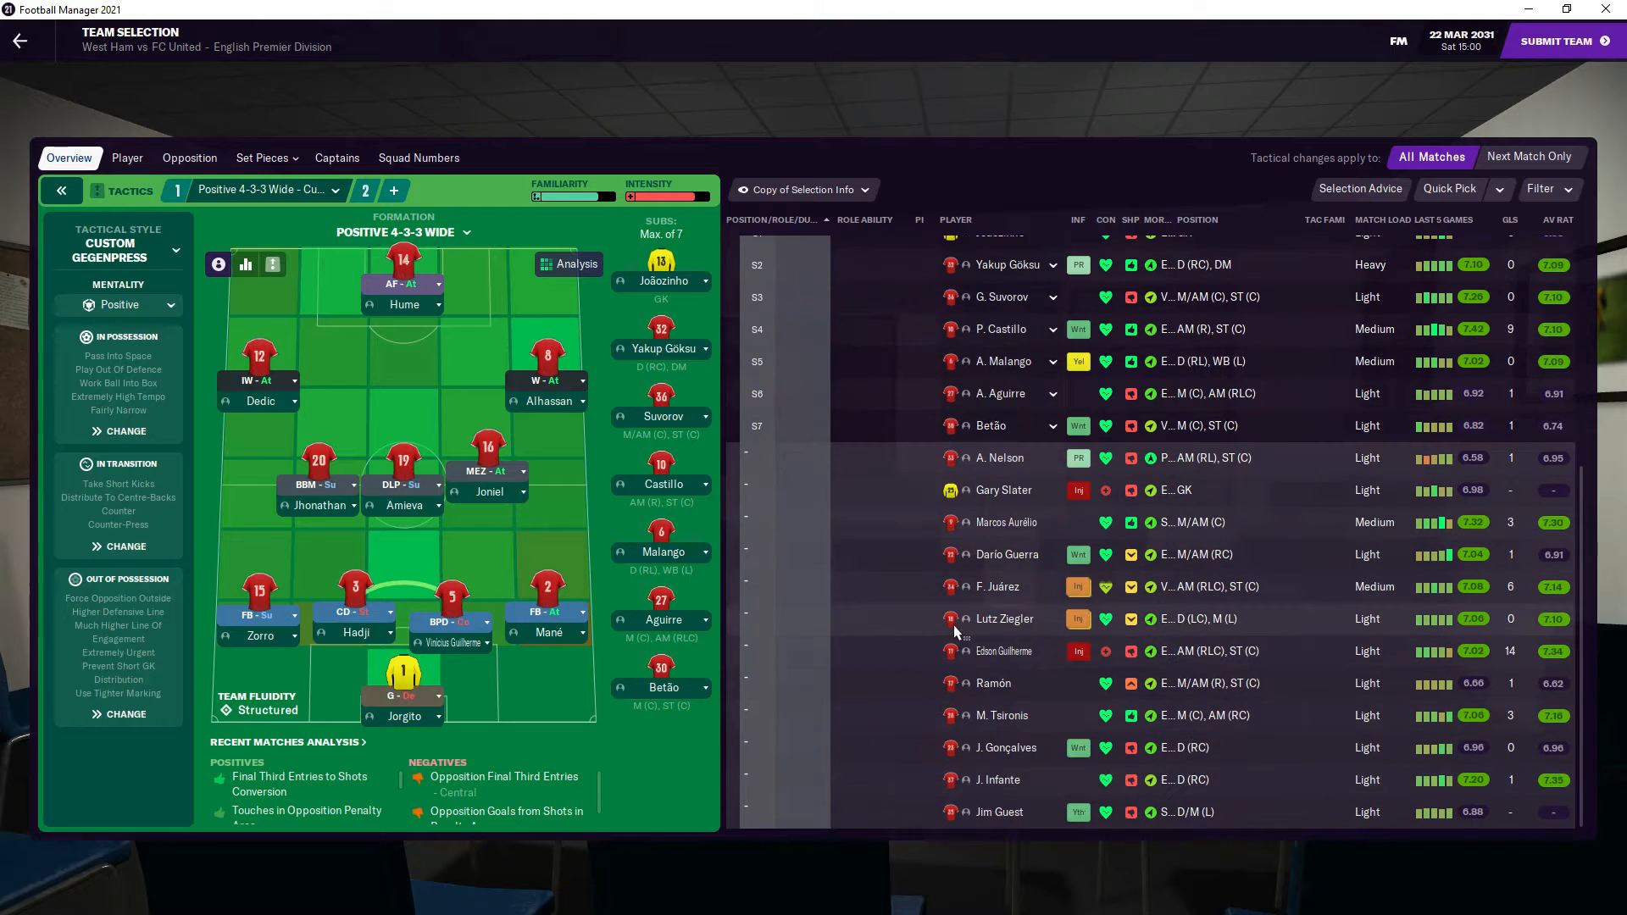
pyautogui.scroll(10, 966, 668)
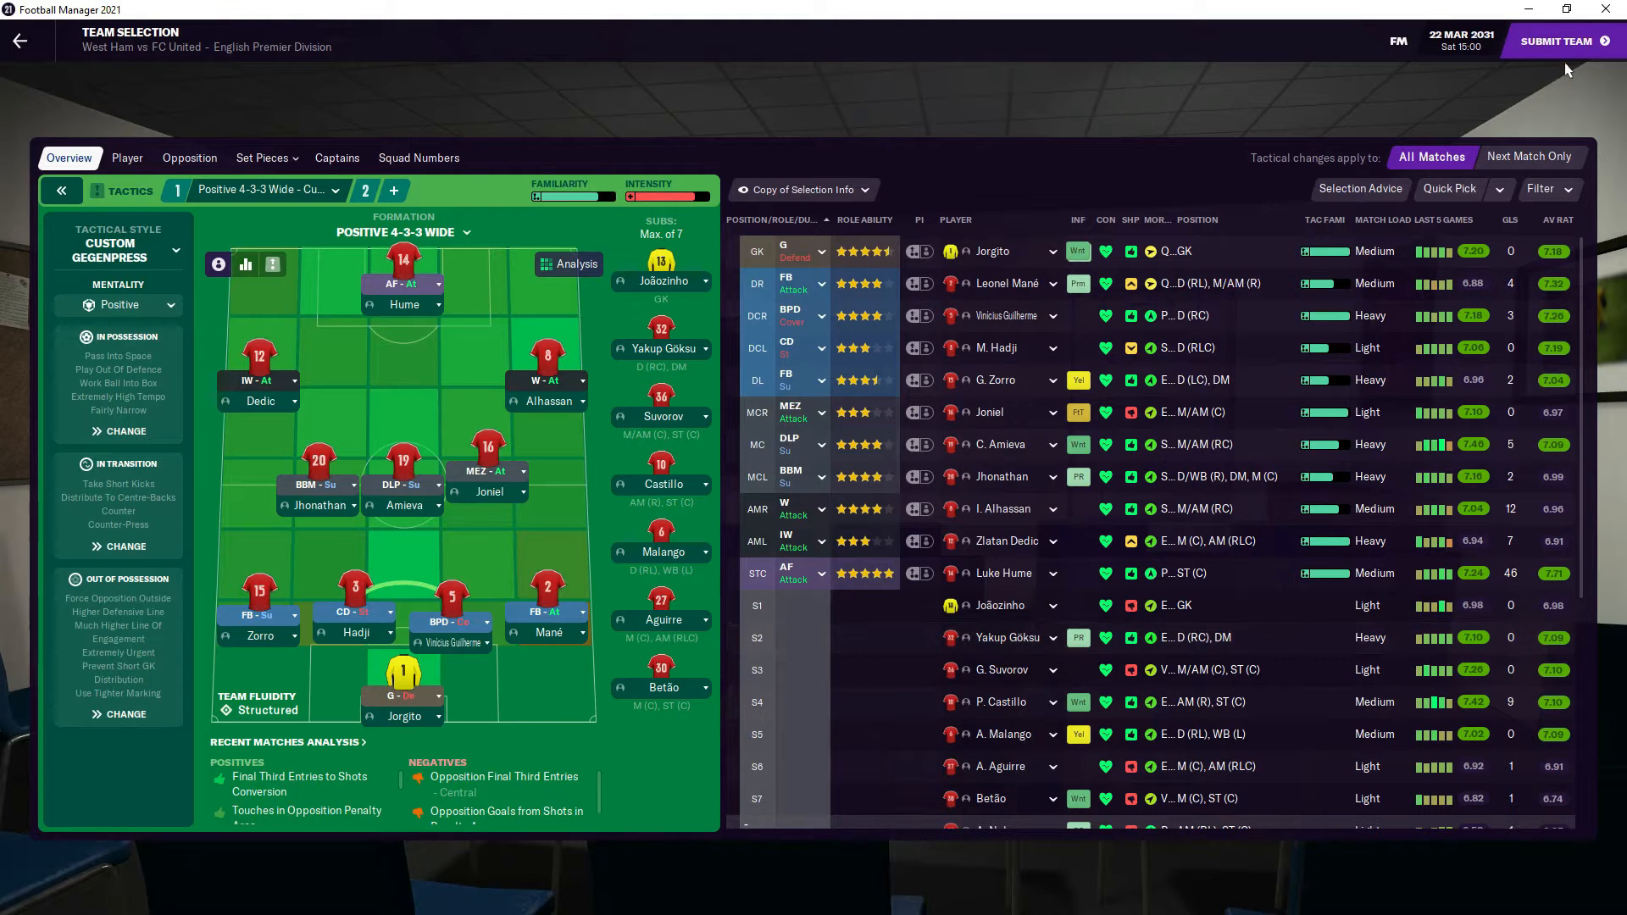
pyautogui.click(22, 42)
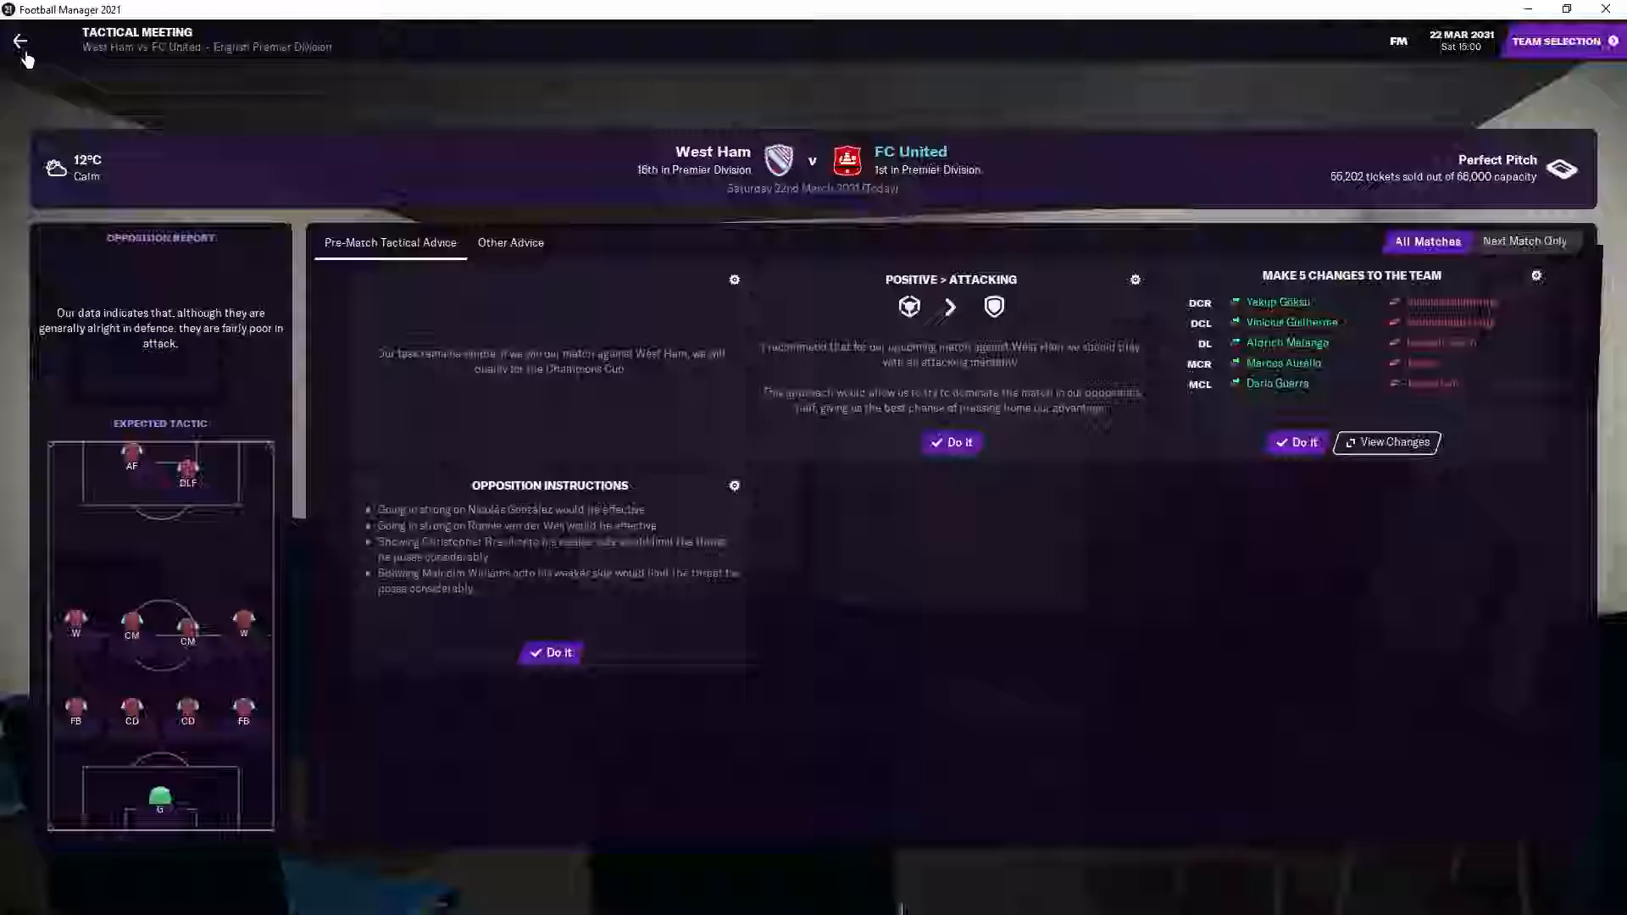
pyautogui.click(20, 41)
pyautogui.click(51, 105)
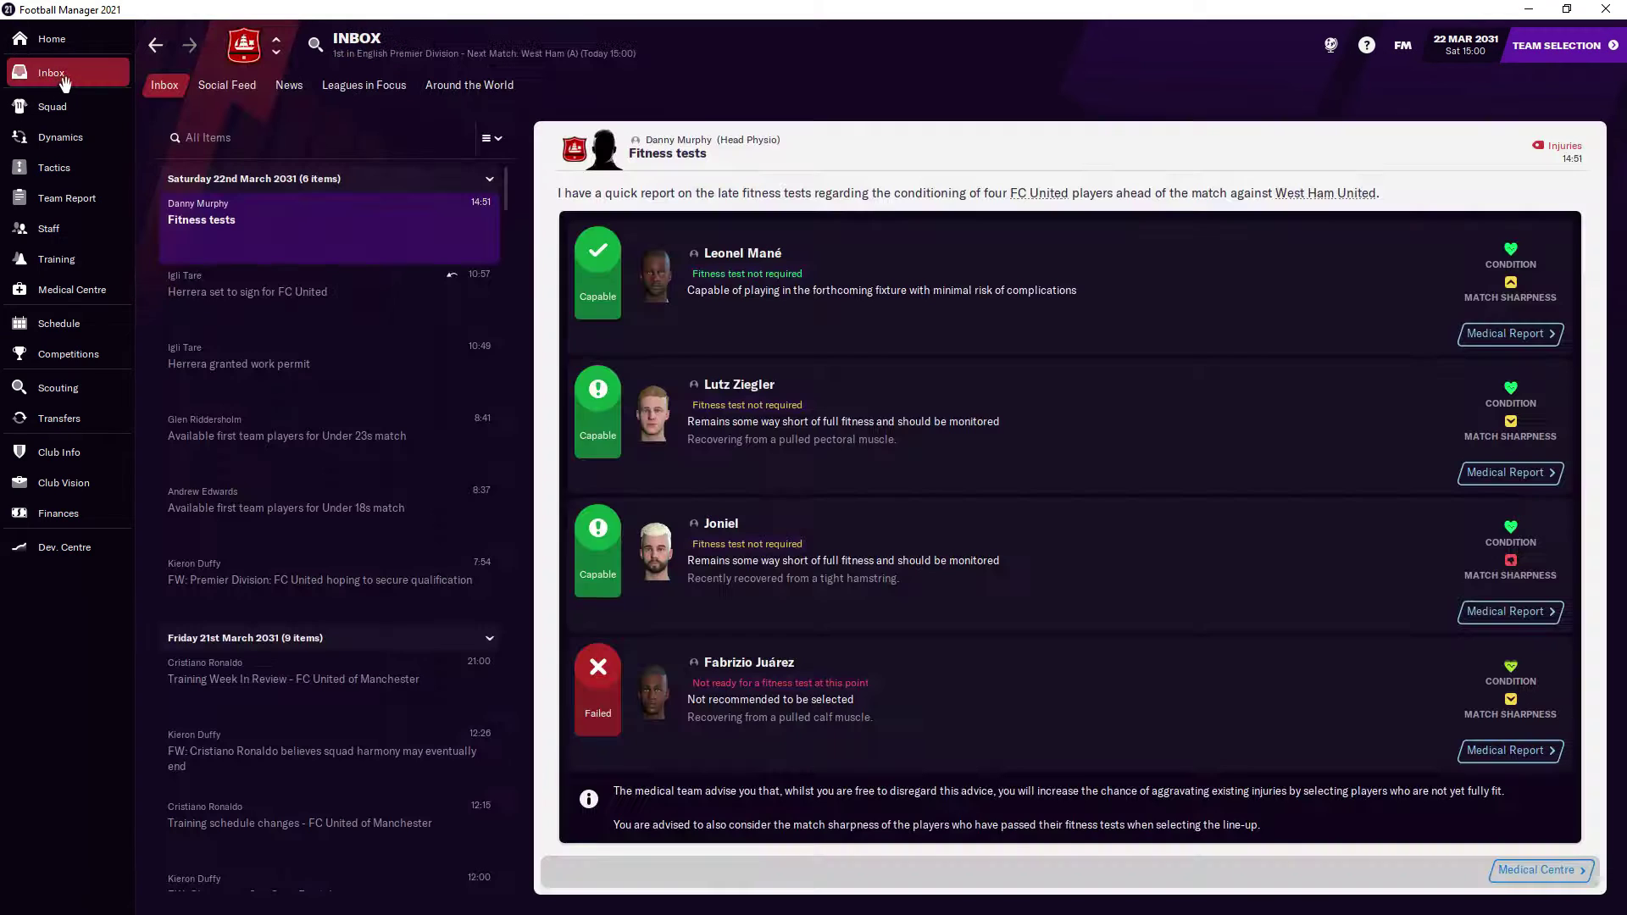
pyautogui.click(309, 290)
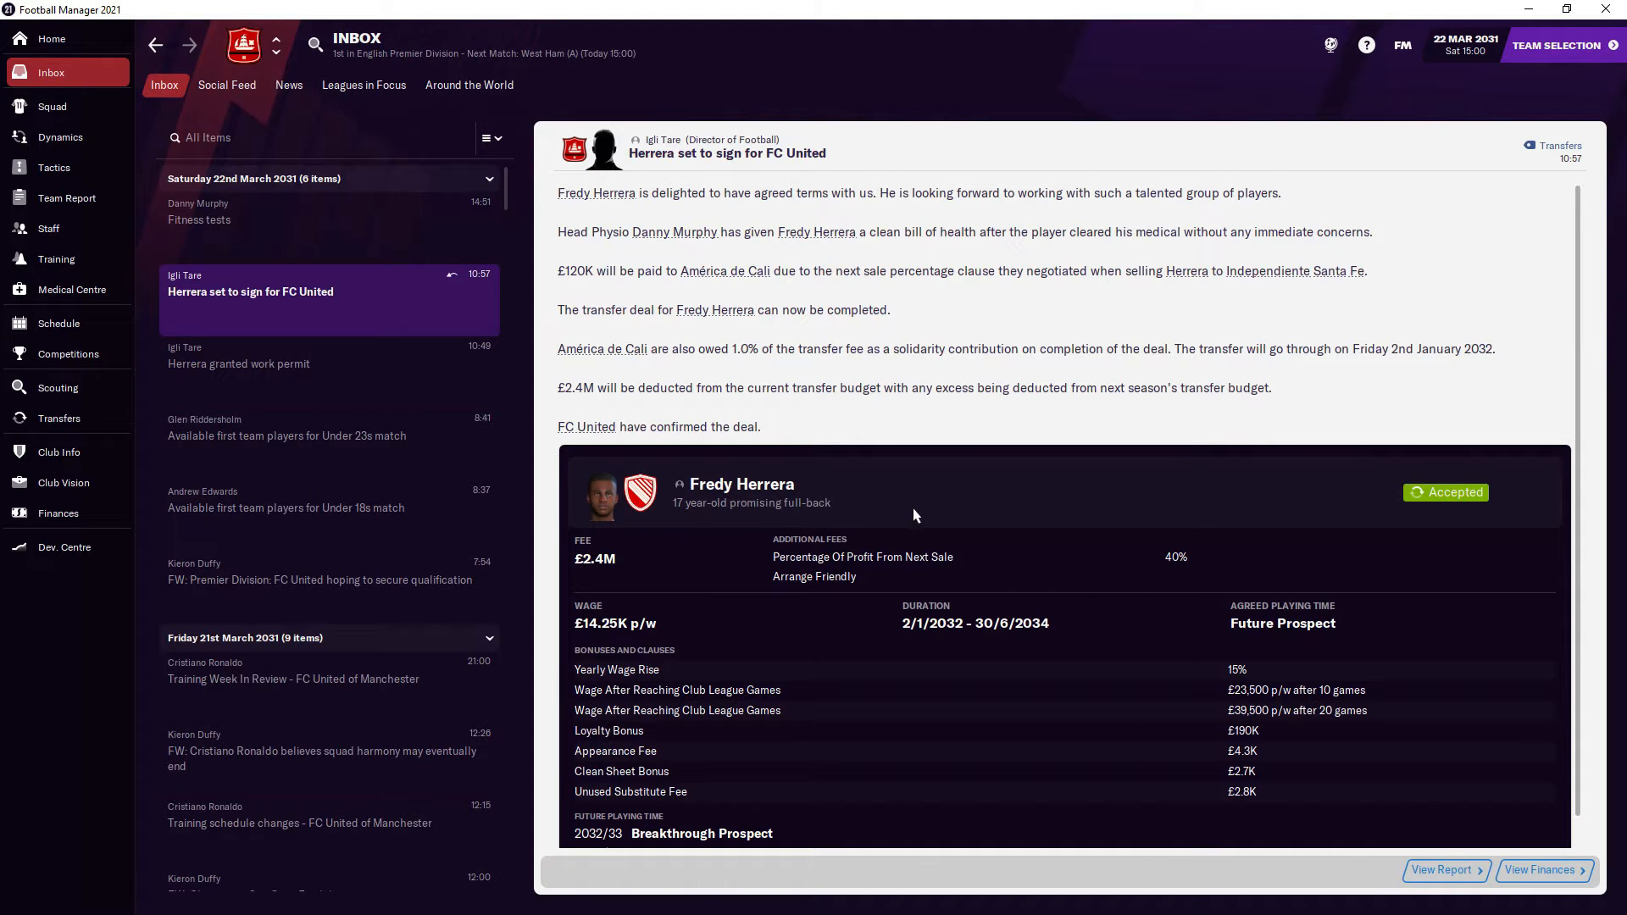
# - Review Fredy Herrera's player profile, then proceed to team selection for the match
pyautogui.click(819, 523)
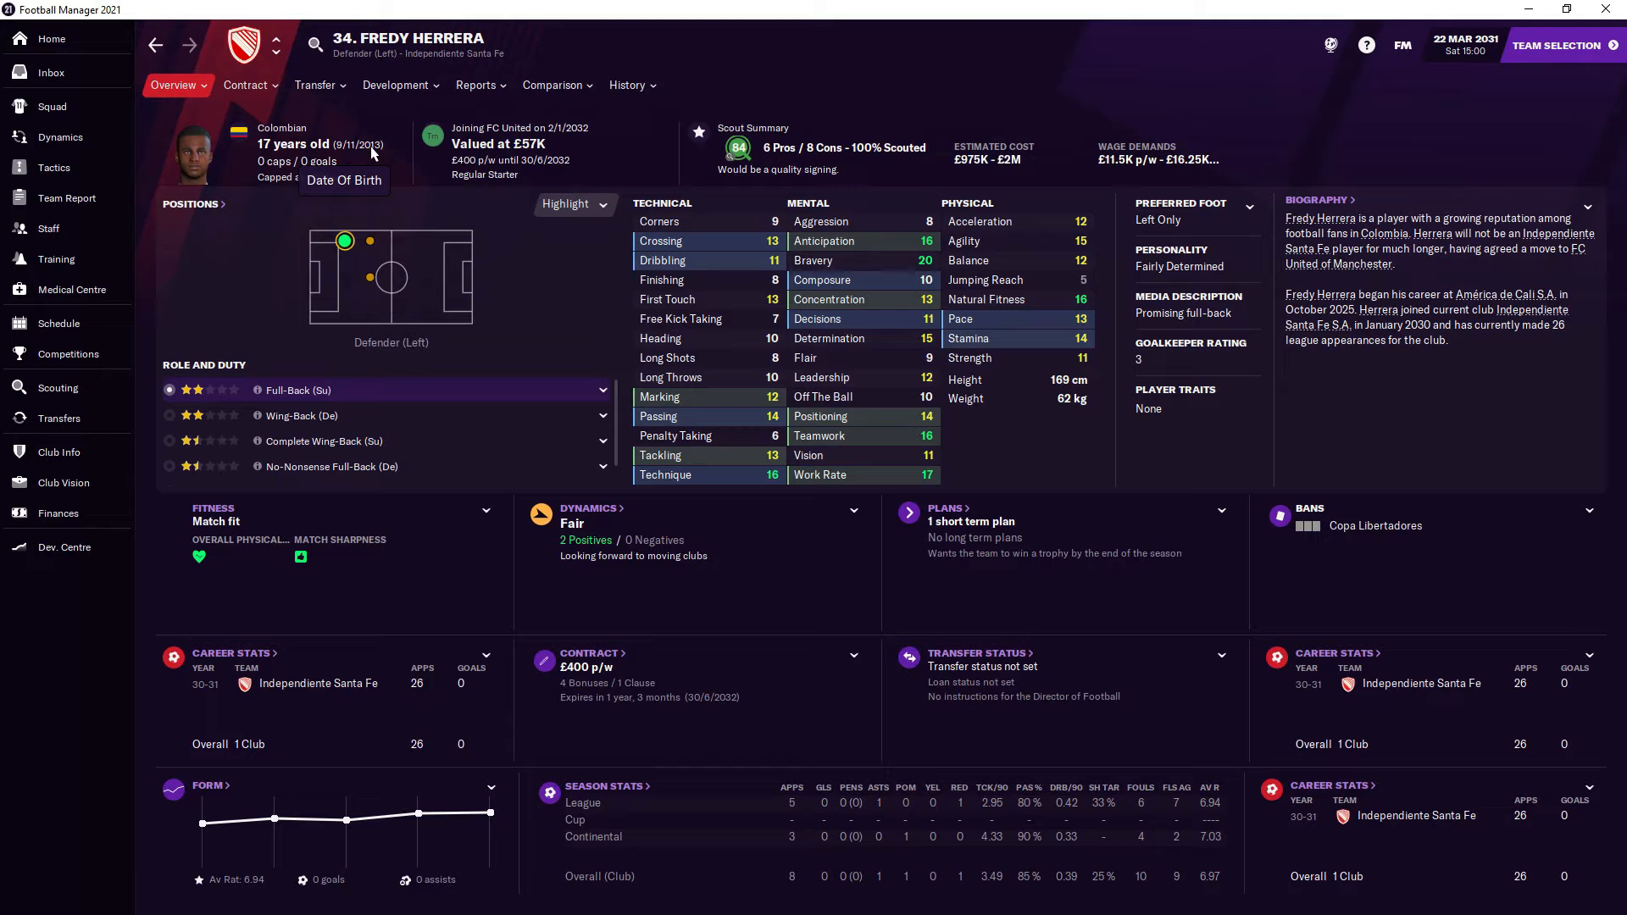
pyautogui.click(158, 48)
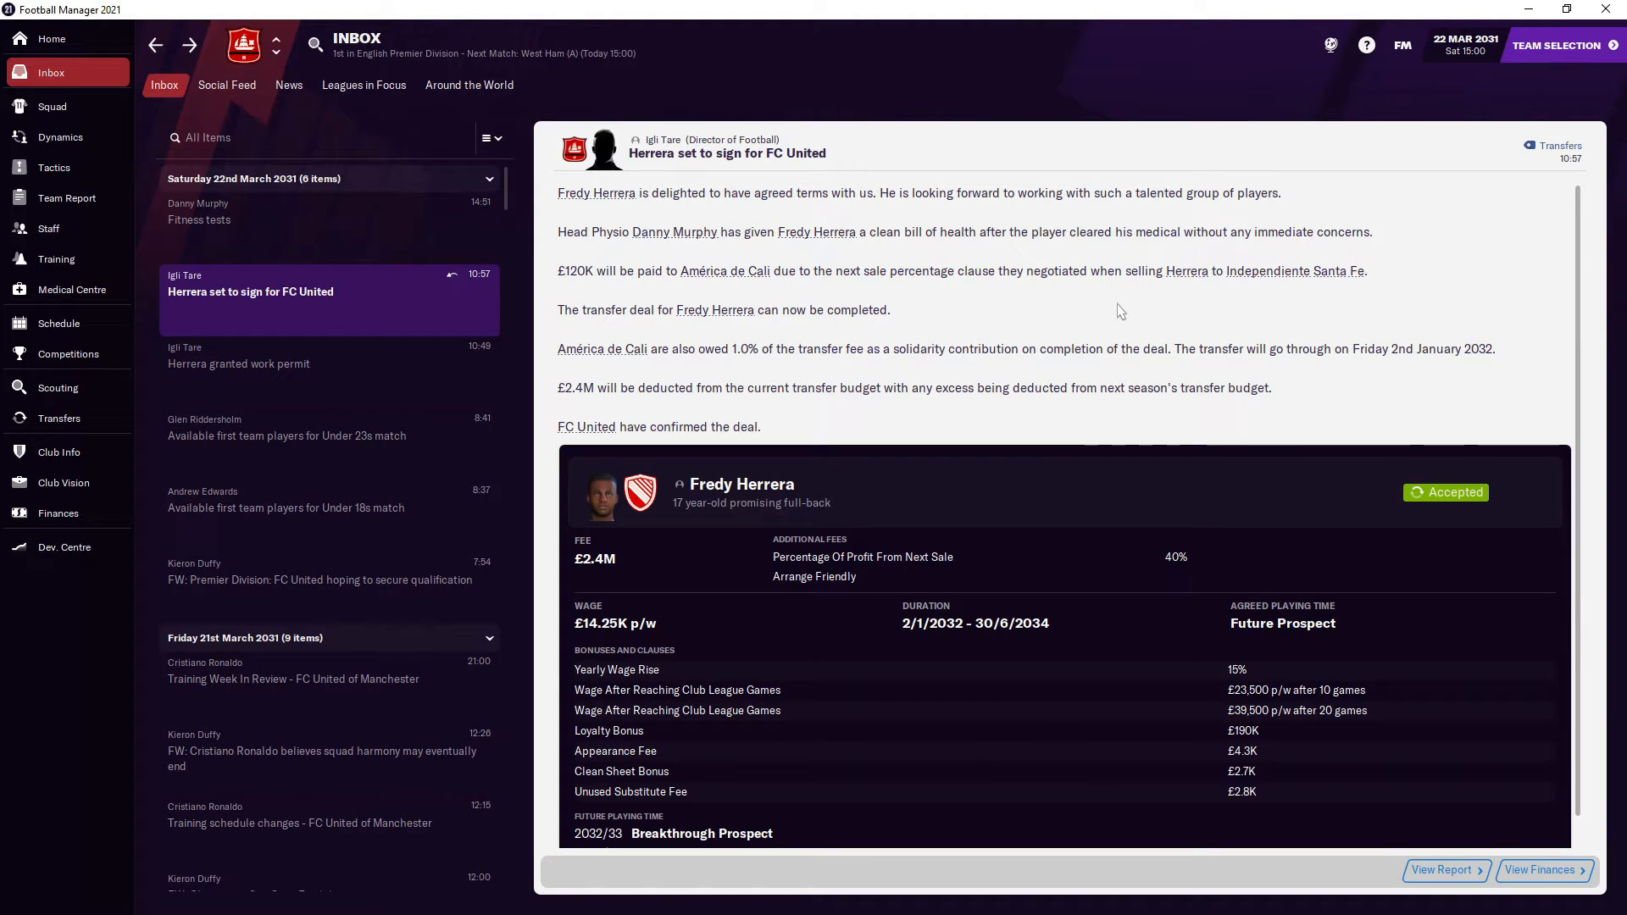
pyautogui.click(1556, 46)
# - Submit the lineup, accept the Joniel sharpness warning and head to the dressing room
pyautogui.click(1541, 62)
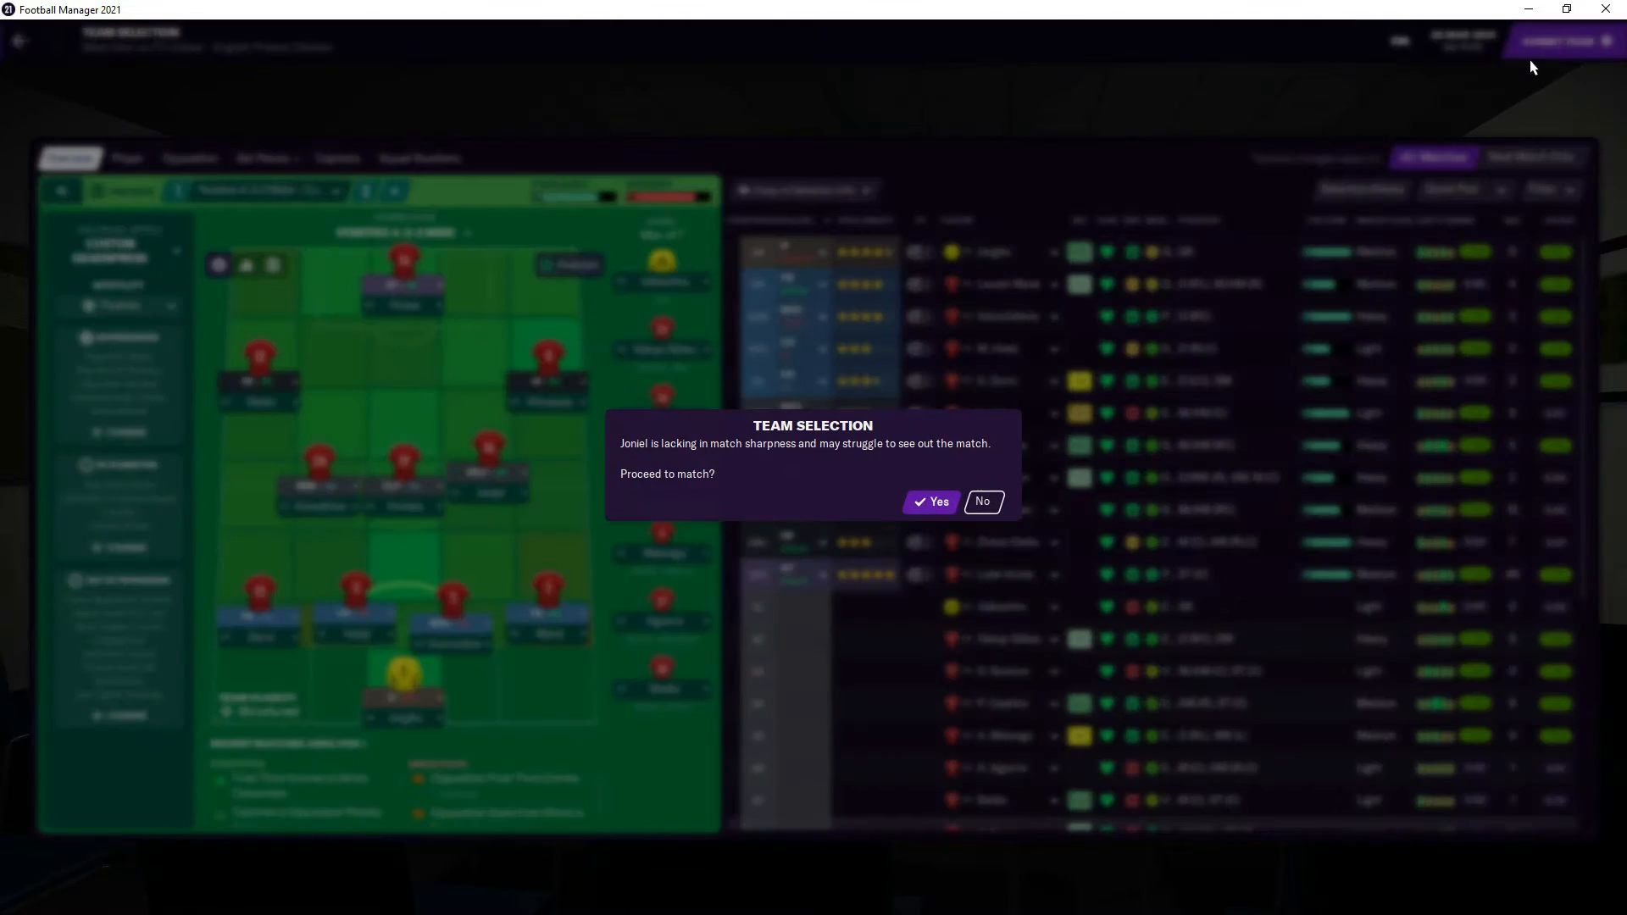
pyautogui.click(932, 501)
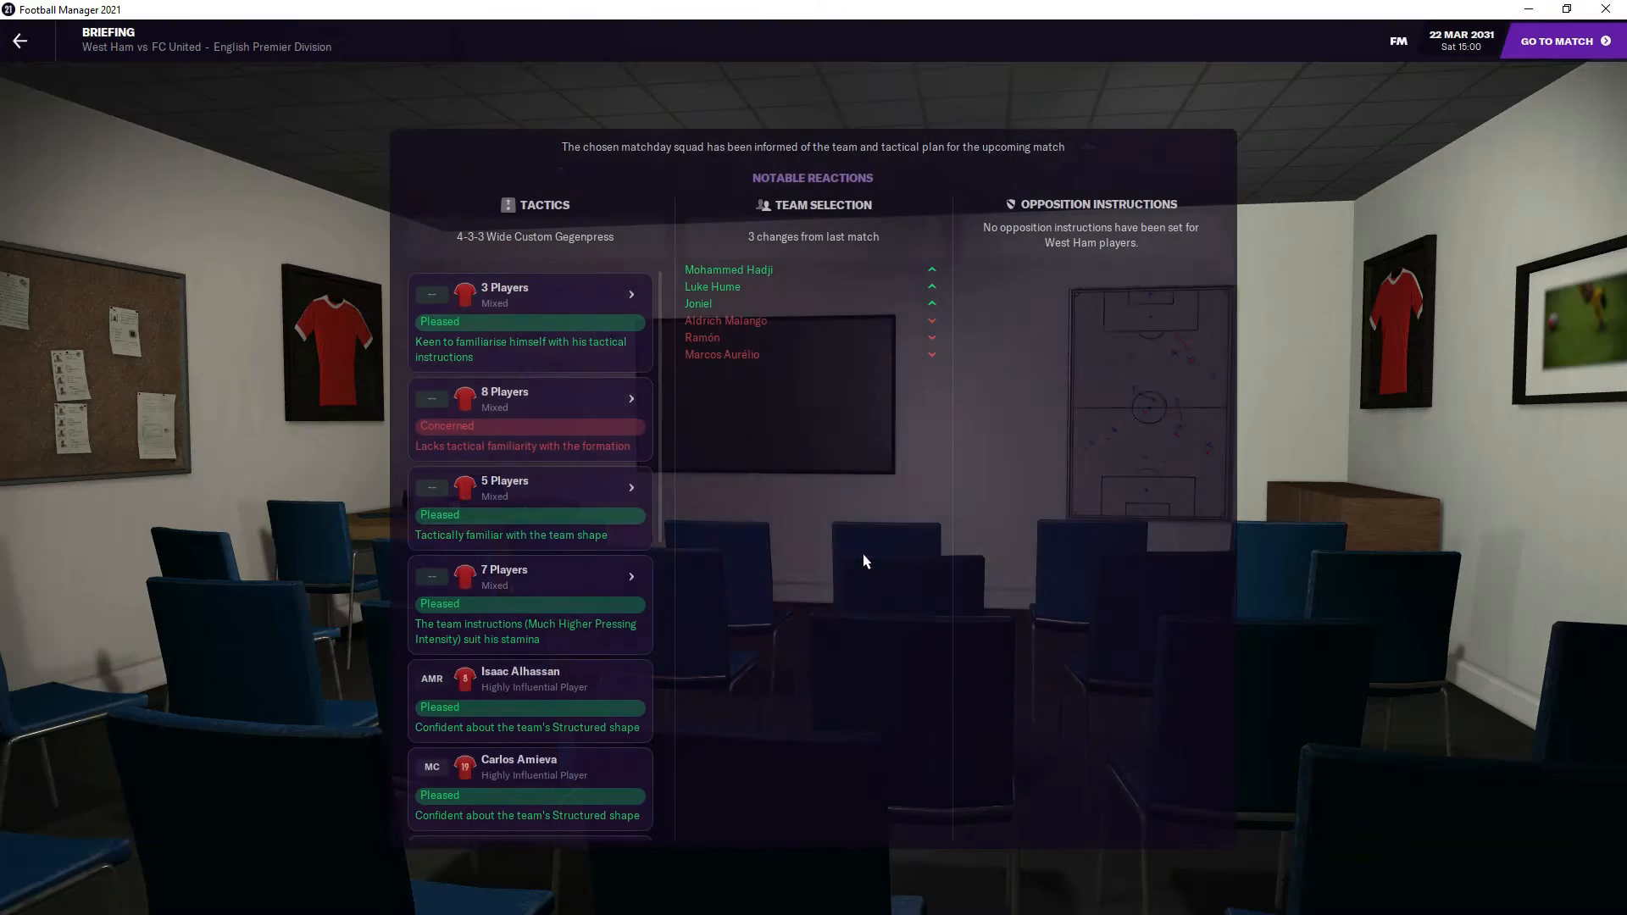
pyautogui.click(1563, 46)
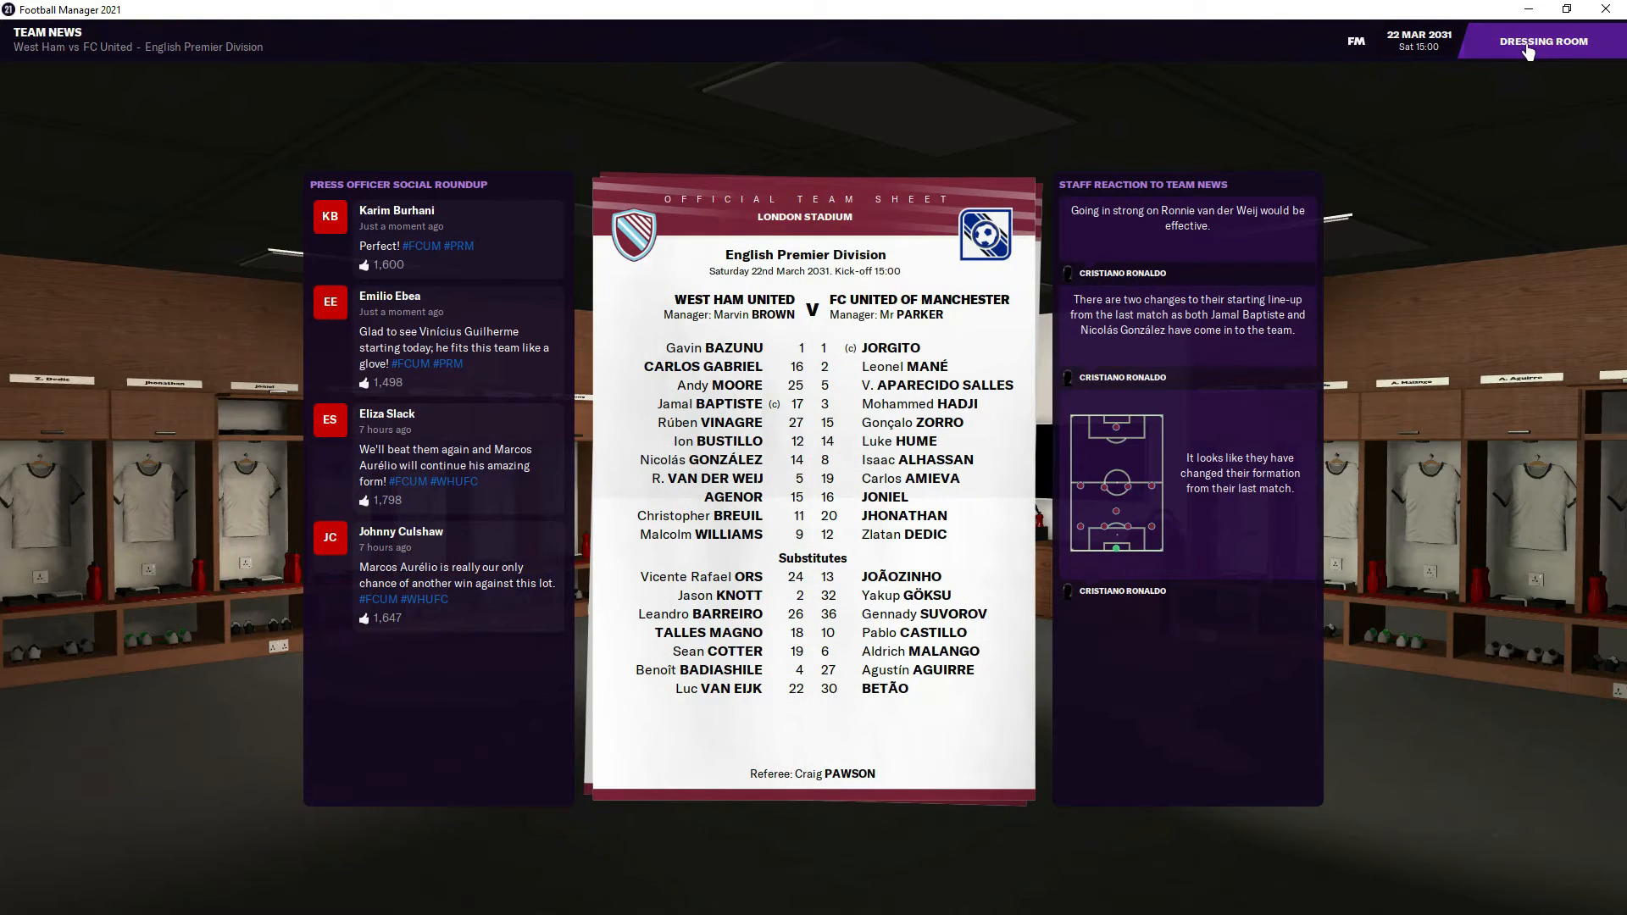
pyautogui.click(1542, 41)
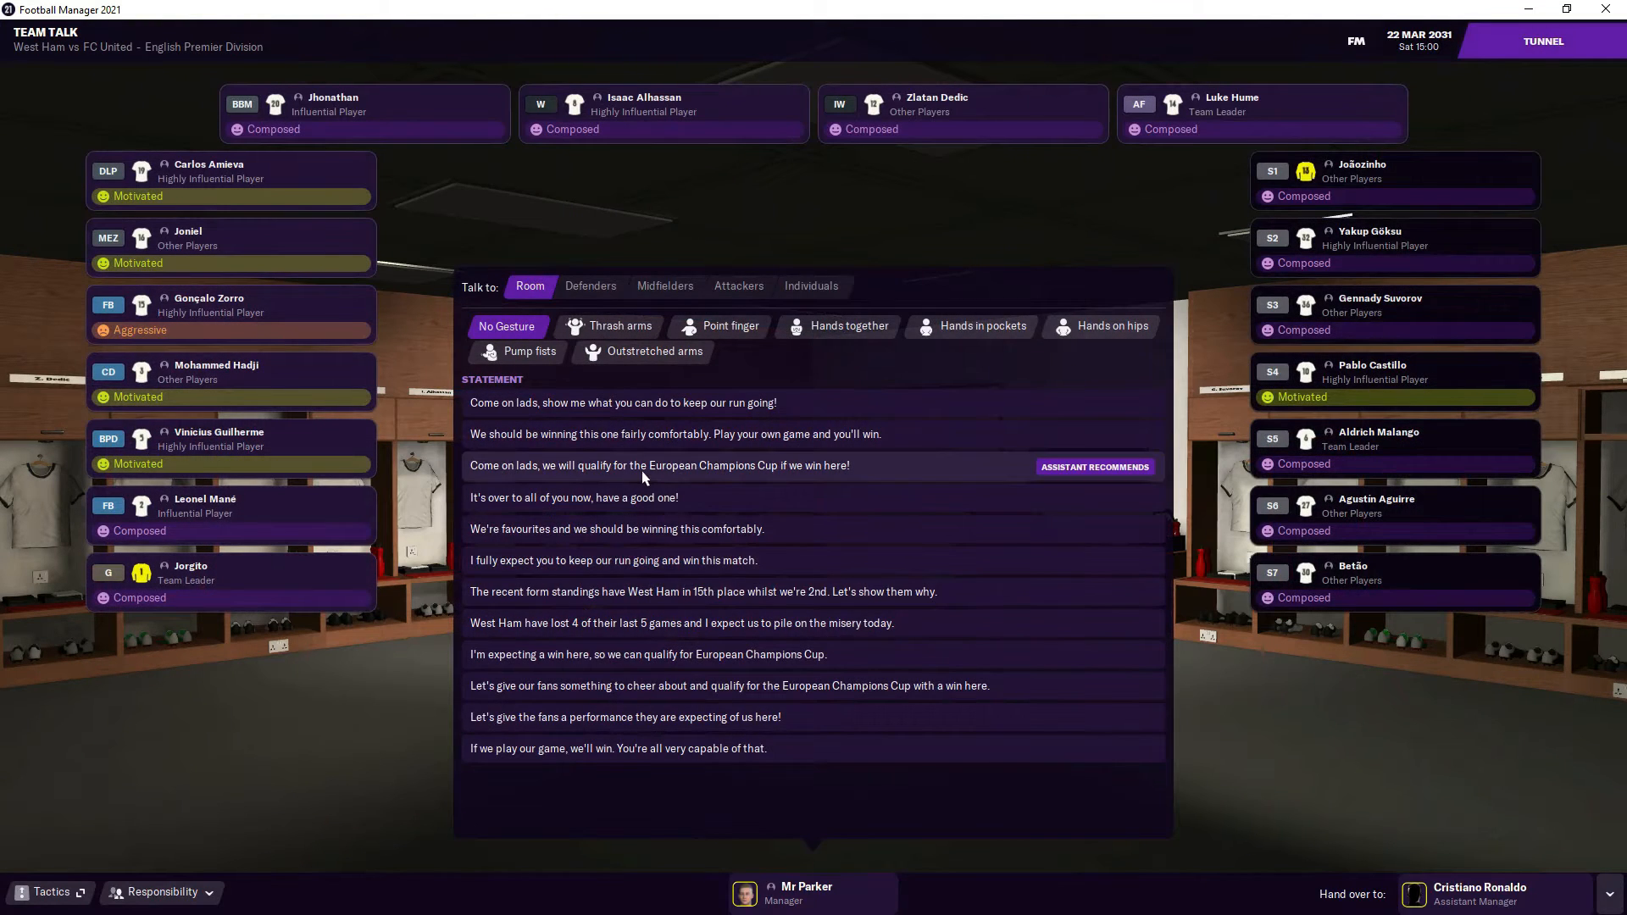
# - Give the team talk, answer both tunnel interview questions and kick off against West Ham
pyautogui.click(660, 465)
pyautogui.click(1542, 41)
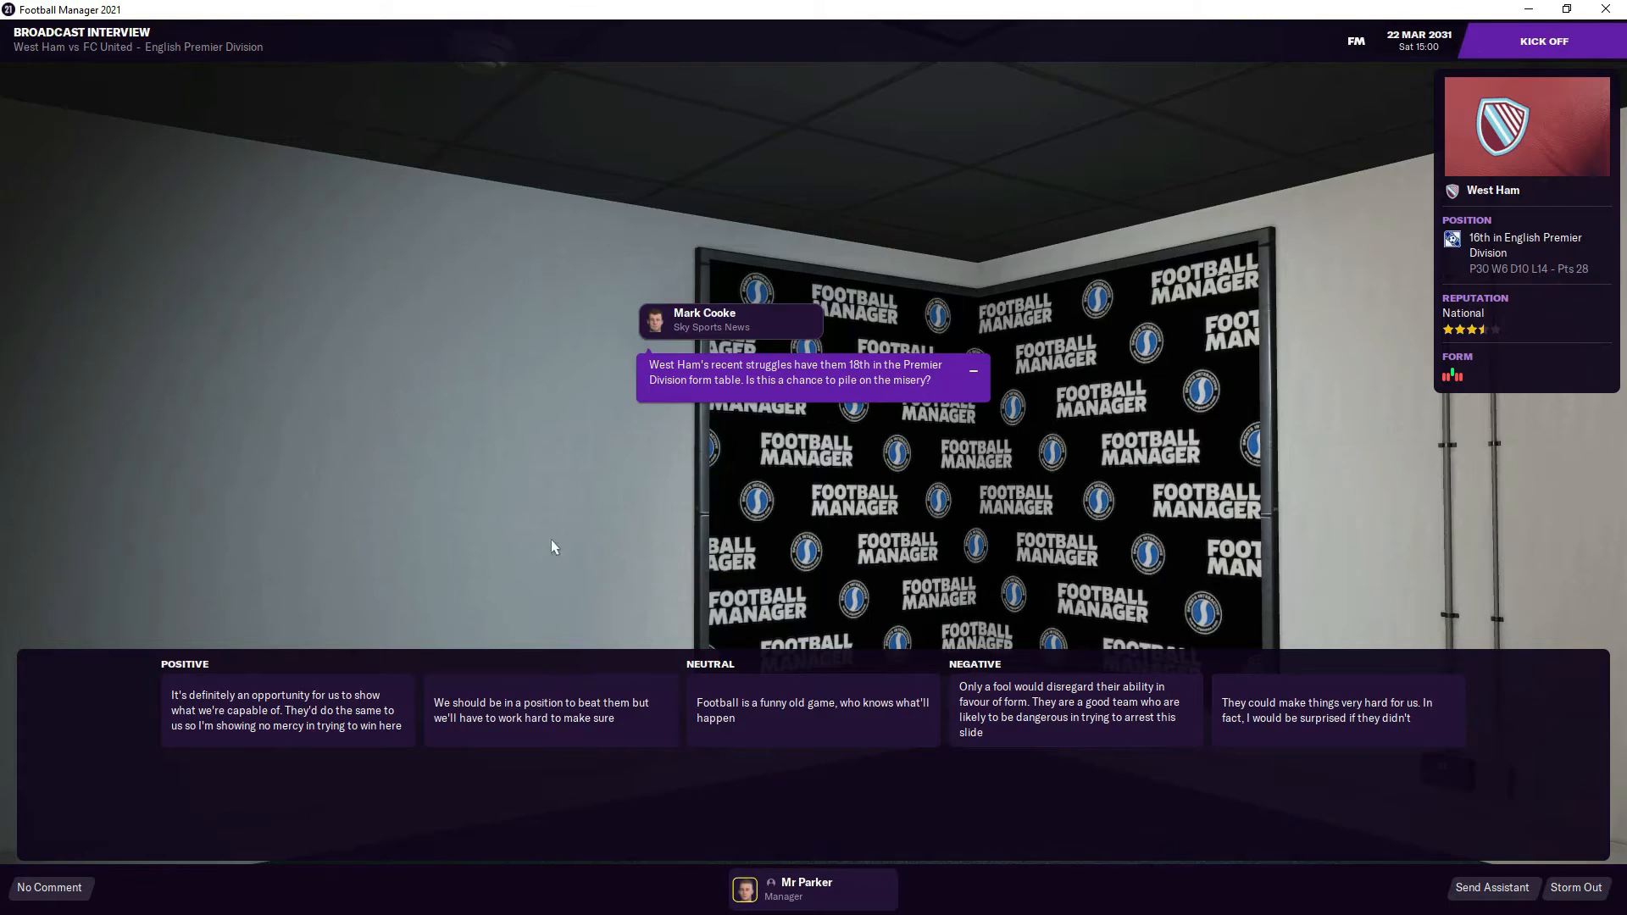
pyautogui.click(213, 705)
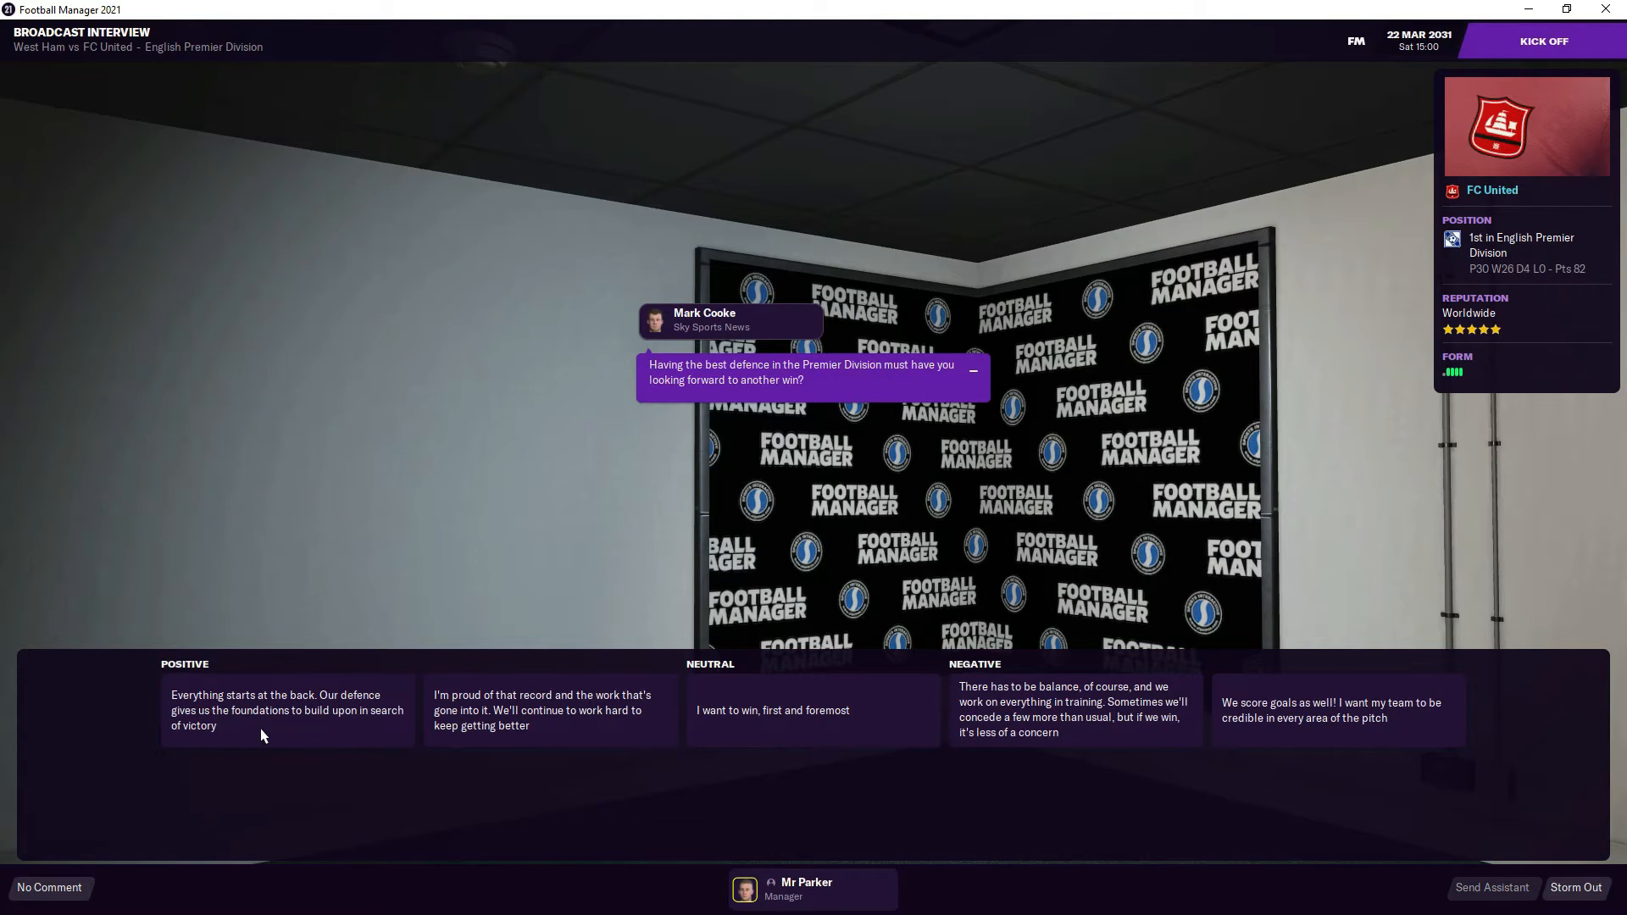
pyautogui.click(302, 714)
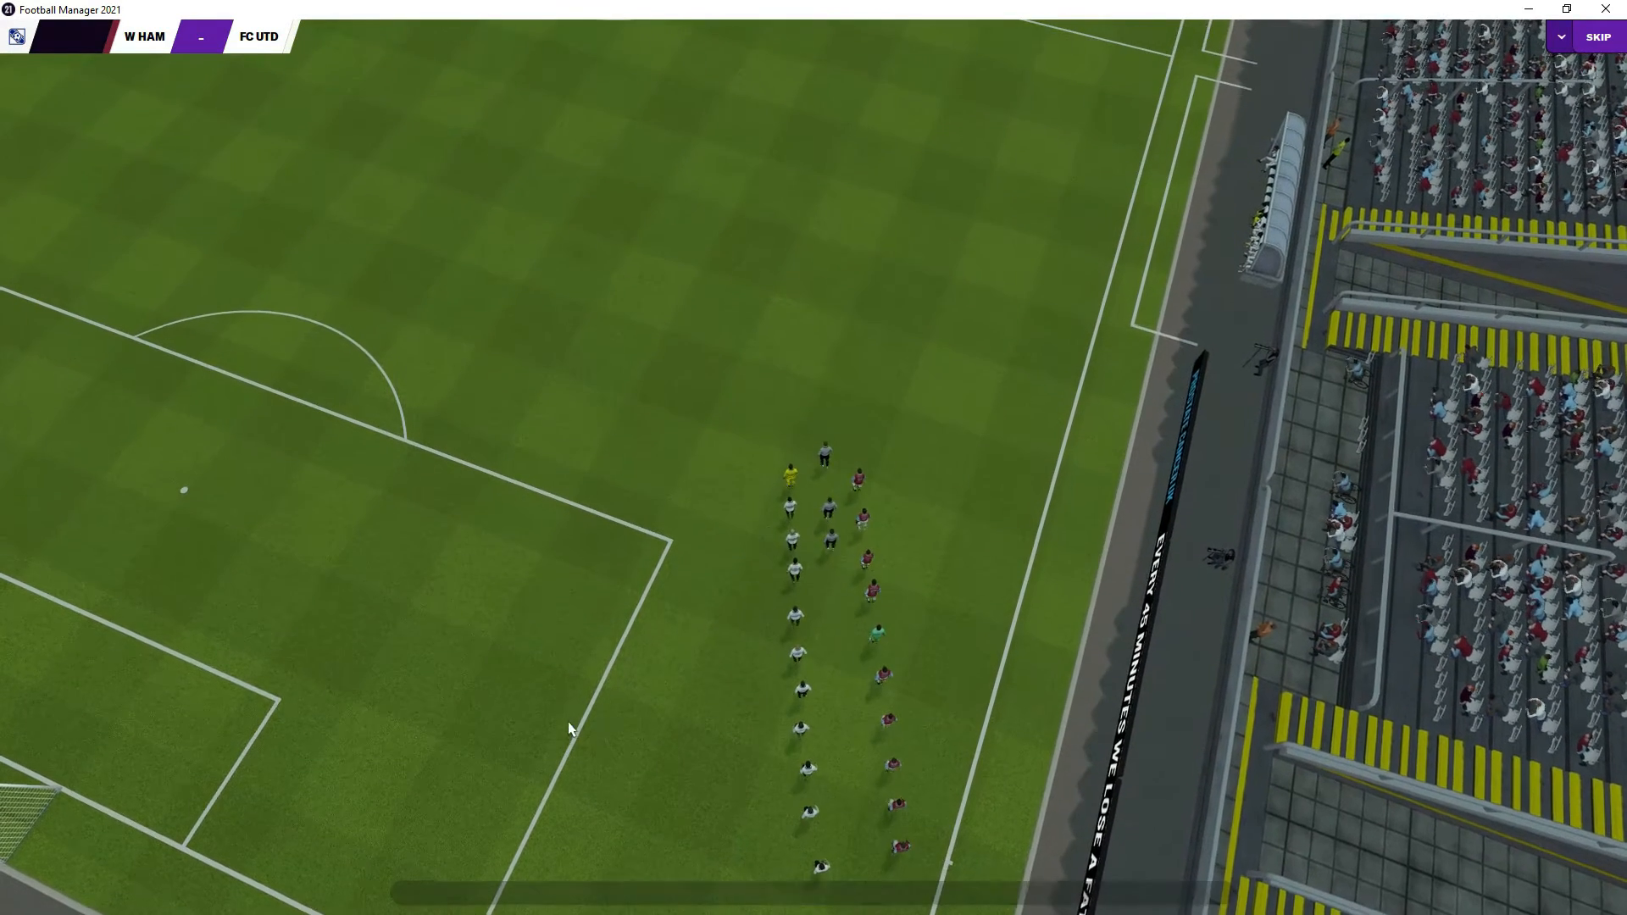
# - Play the first half, skipping the walk-out and Jhonathan's goal replay, to lead 1-0 at half-time
pyautogui.press('space')
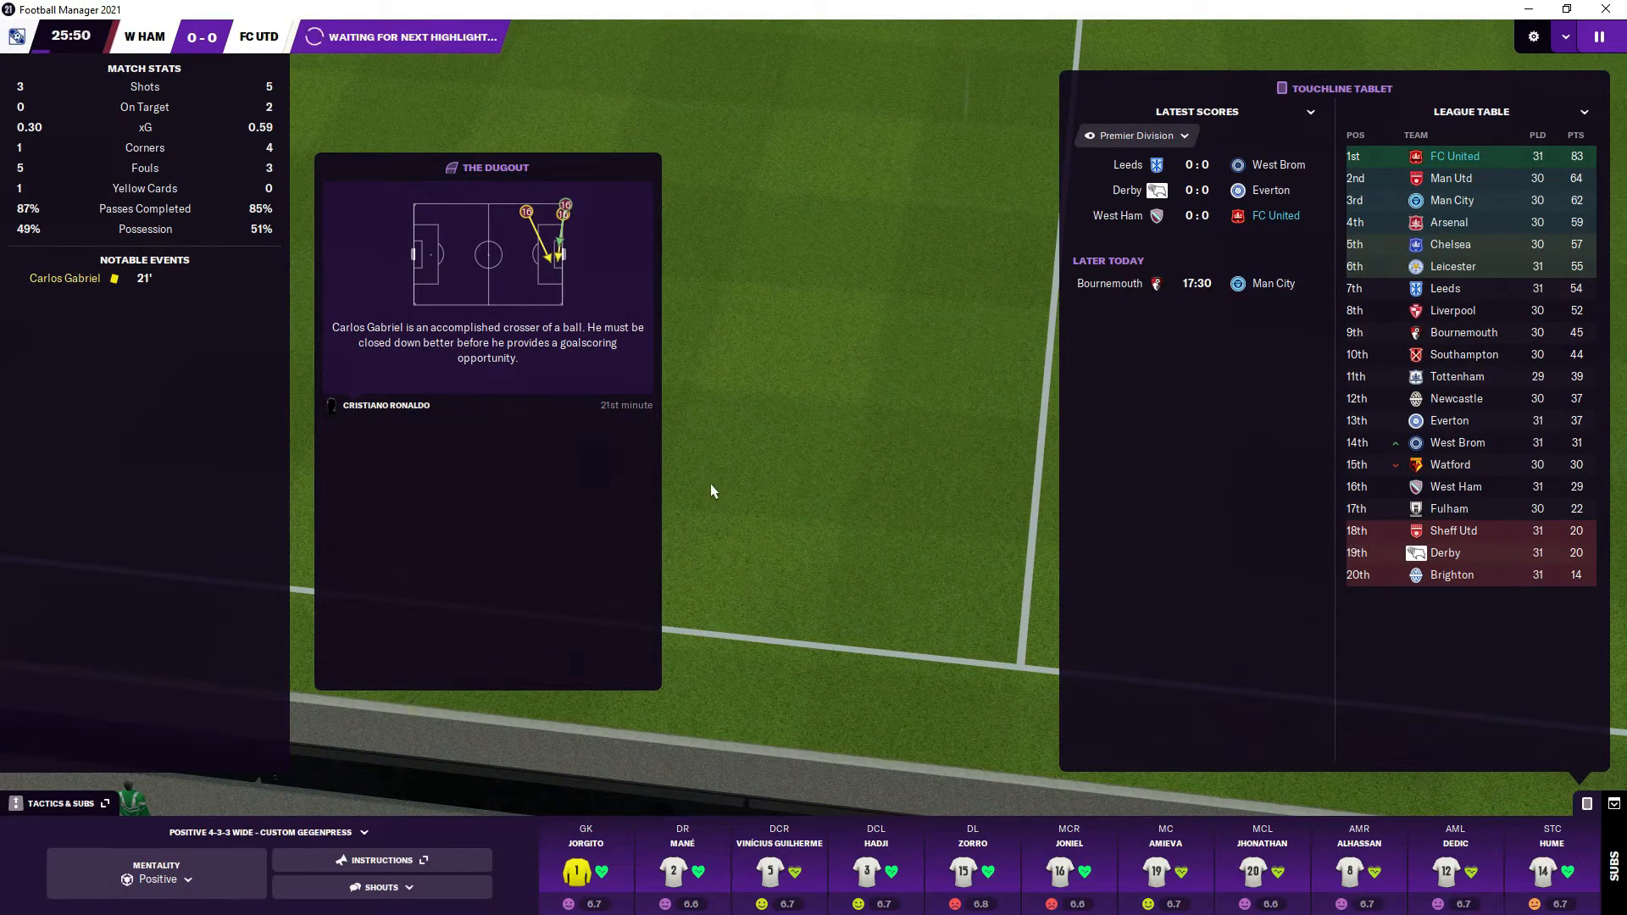
pyautogui.click(457, 888)
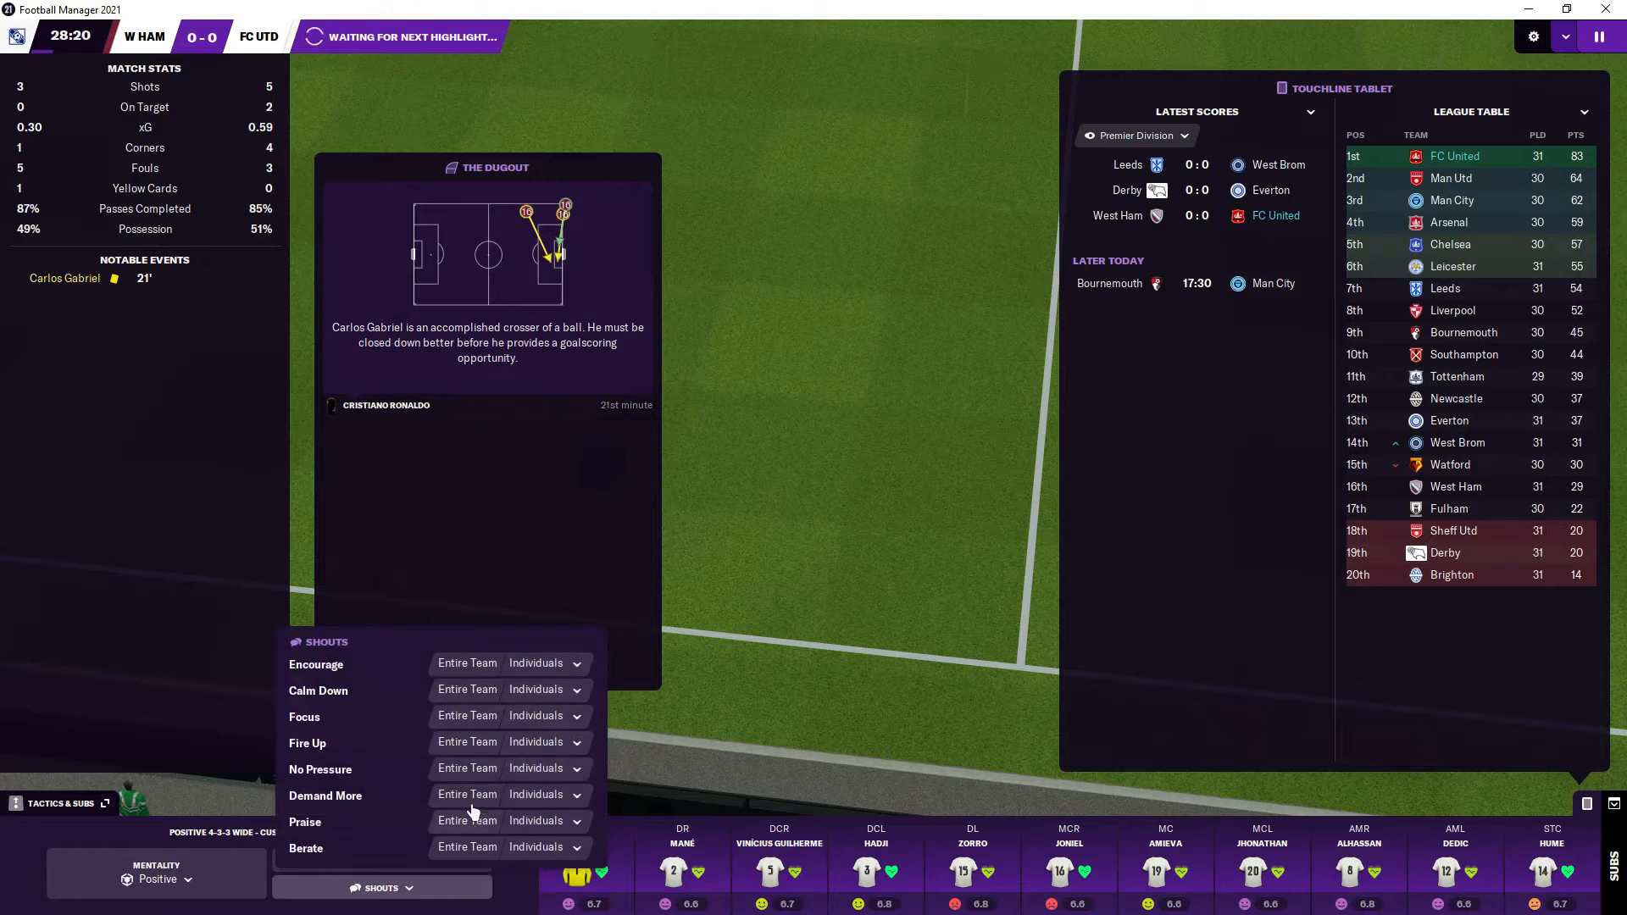
pyautogui.click(472, 771)
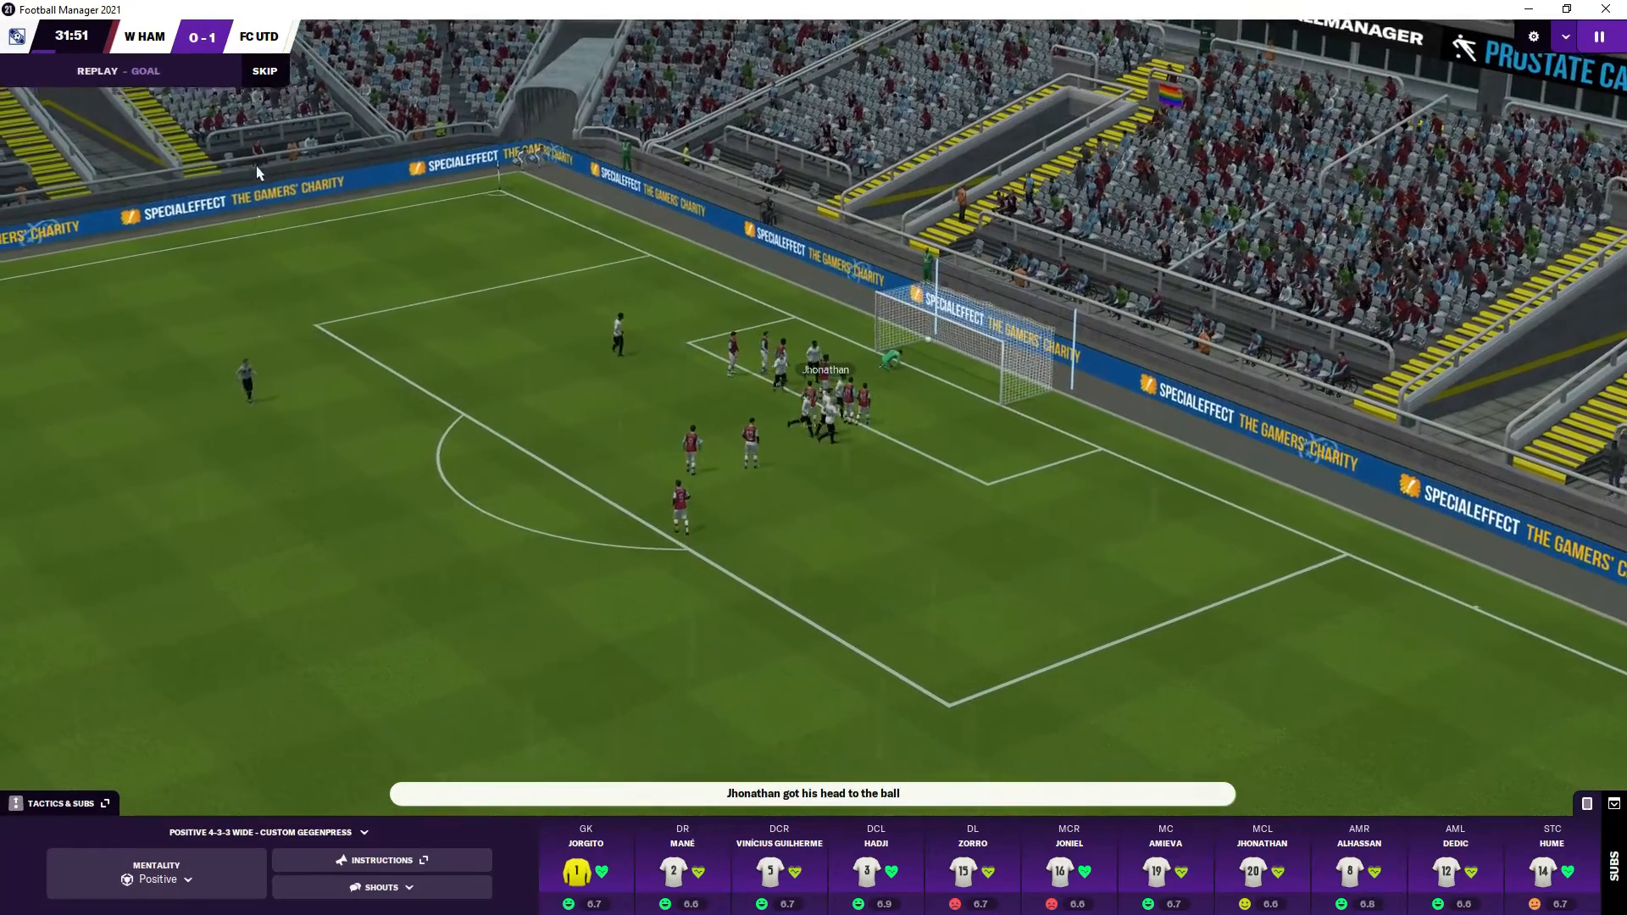
pyautogui.click(274, 74)
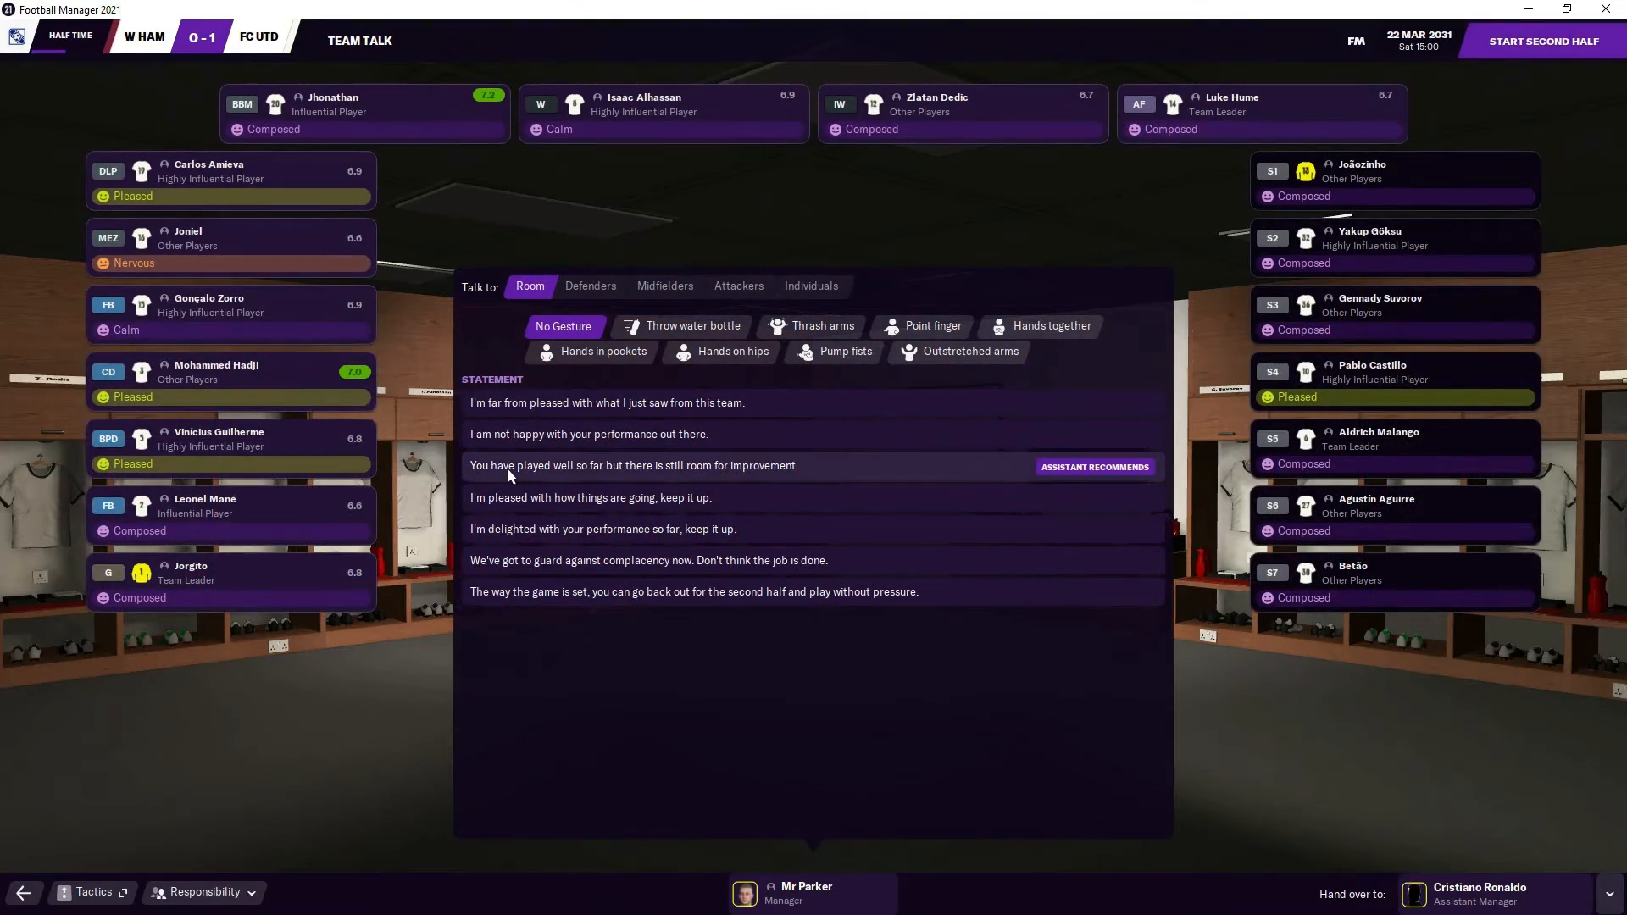
# - Tell the team they played well but can still improve, then start the second half
pyautogui.click(533, 469)
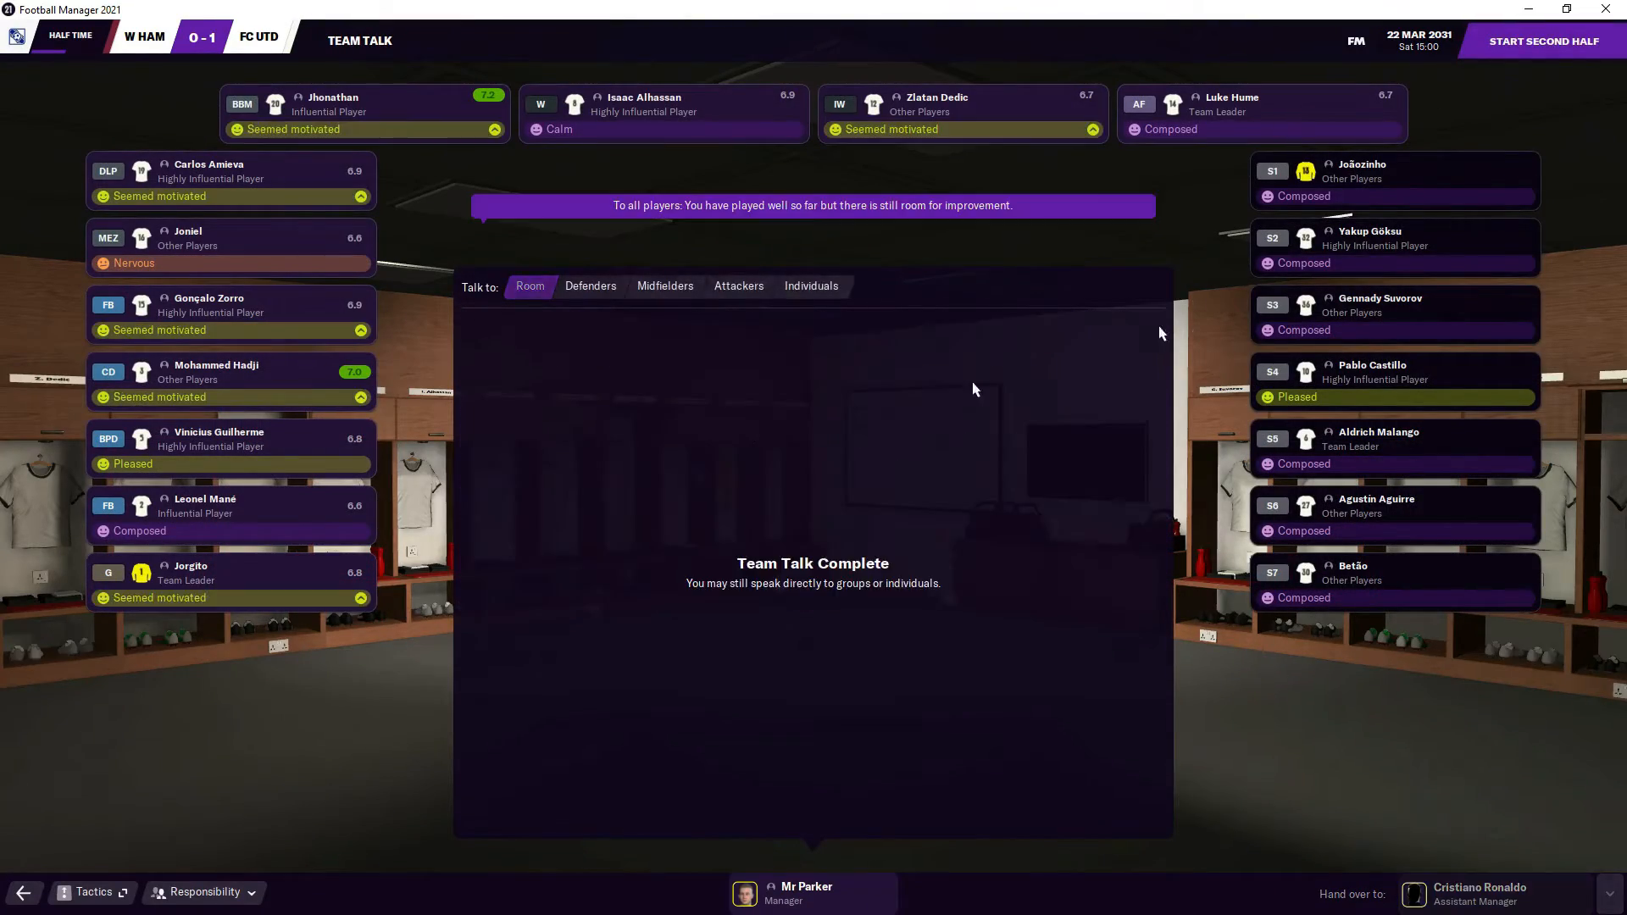
pyautogui.click(1555, 58)
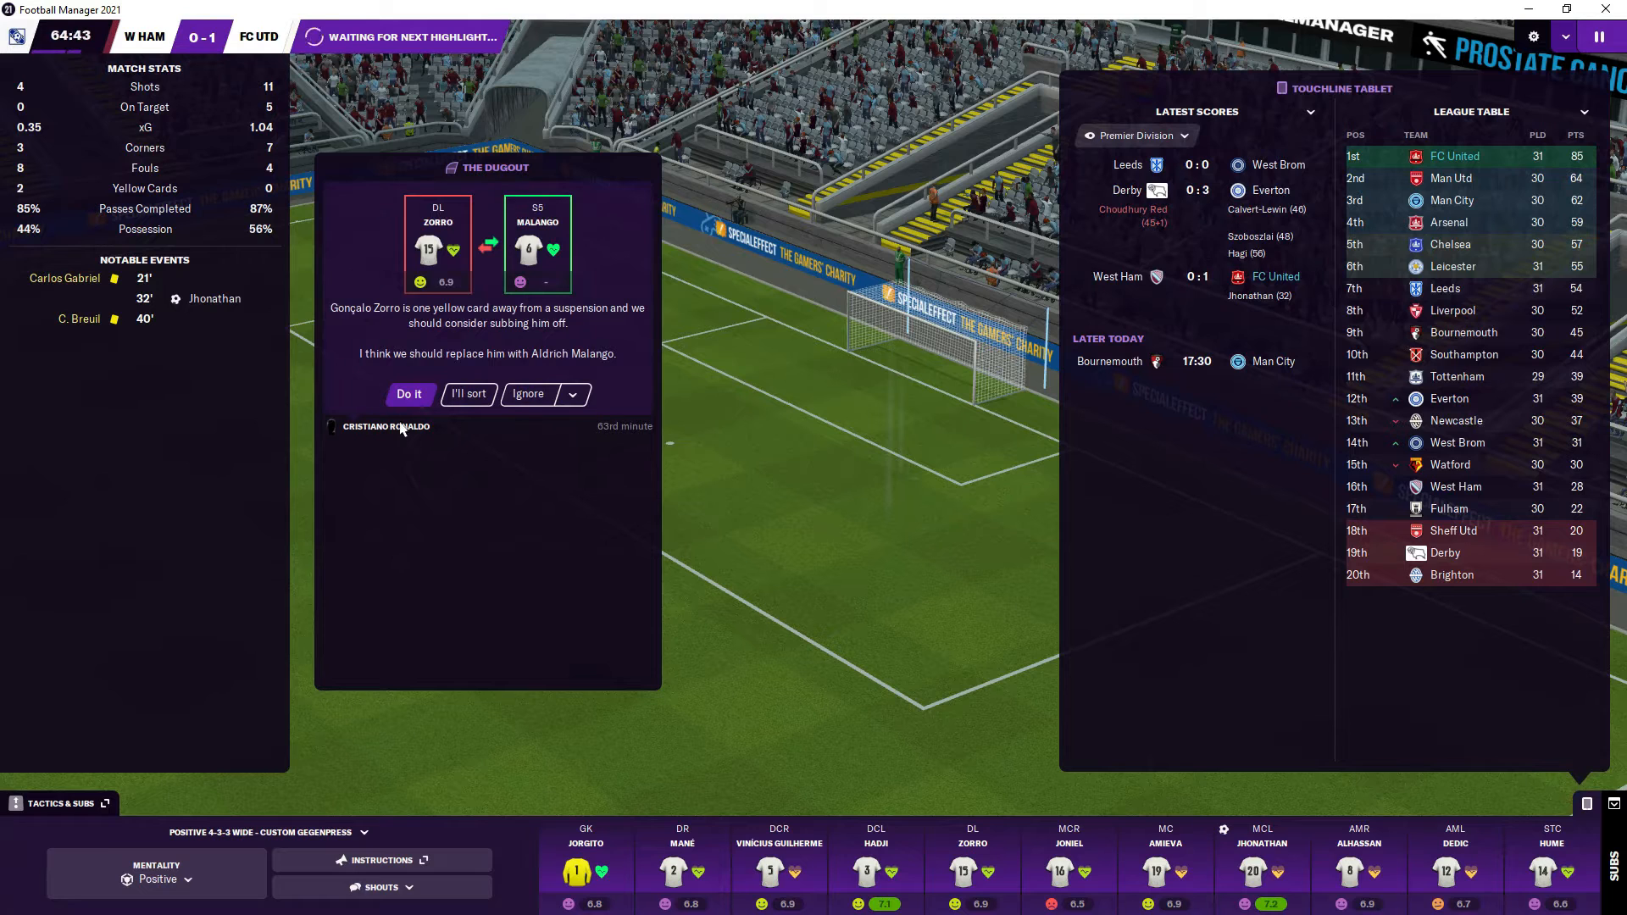
# - Bring on Malango for Zorro, Betão for Hume and Aguirre for Dedic, confirm and resume to full time
pyautogui.click(409, 395)
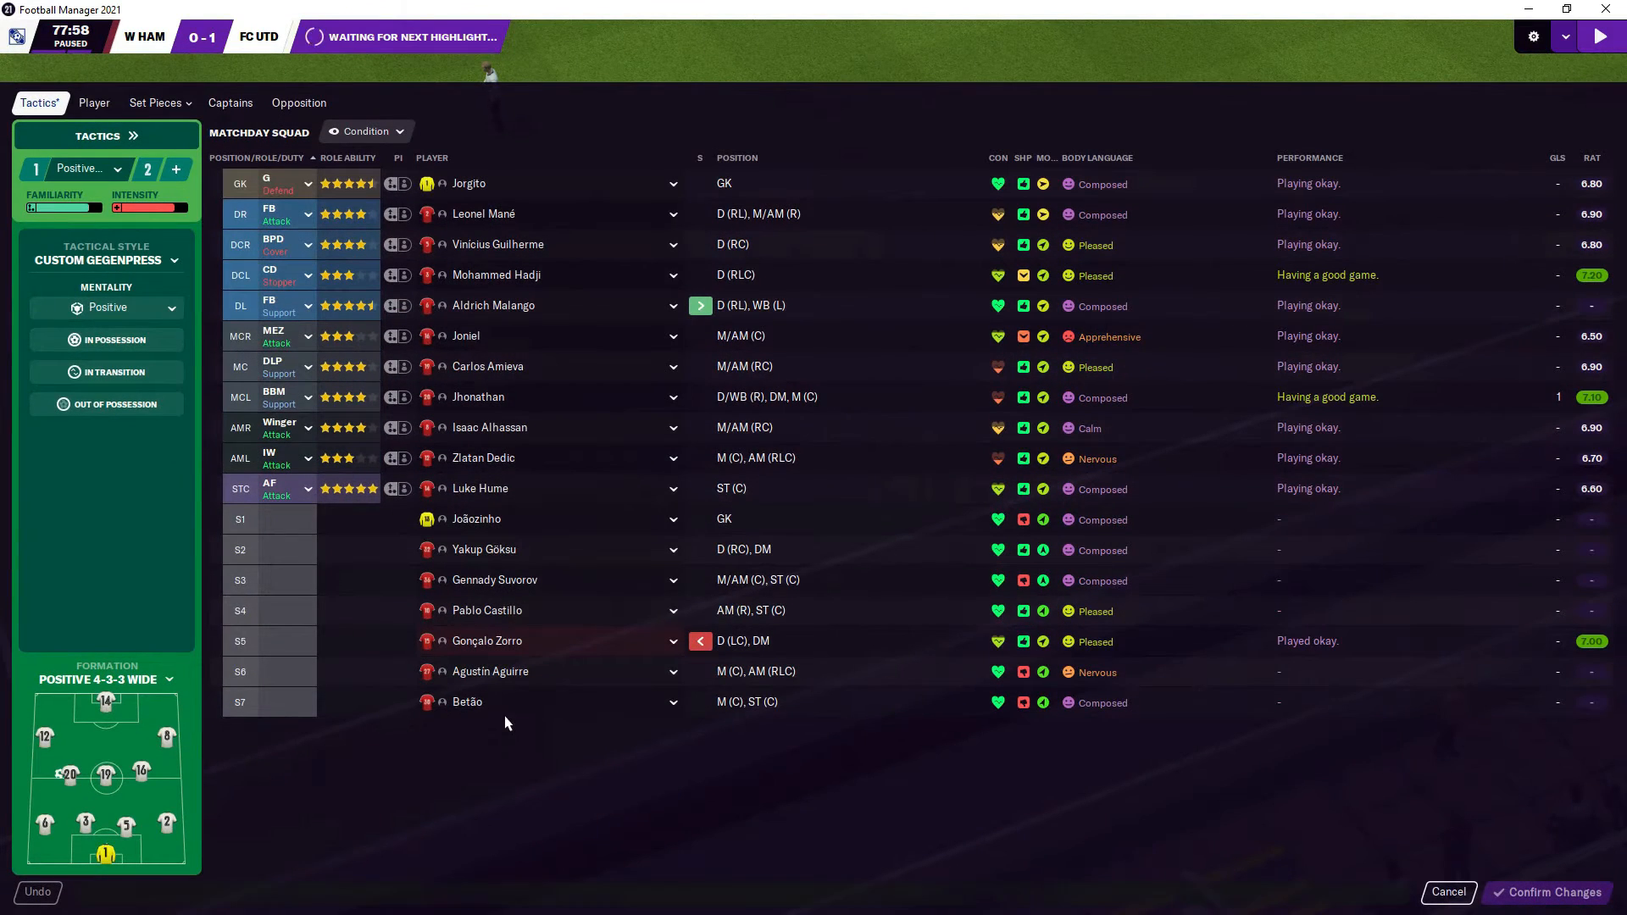
pyautogui.click(480, 490)
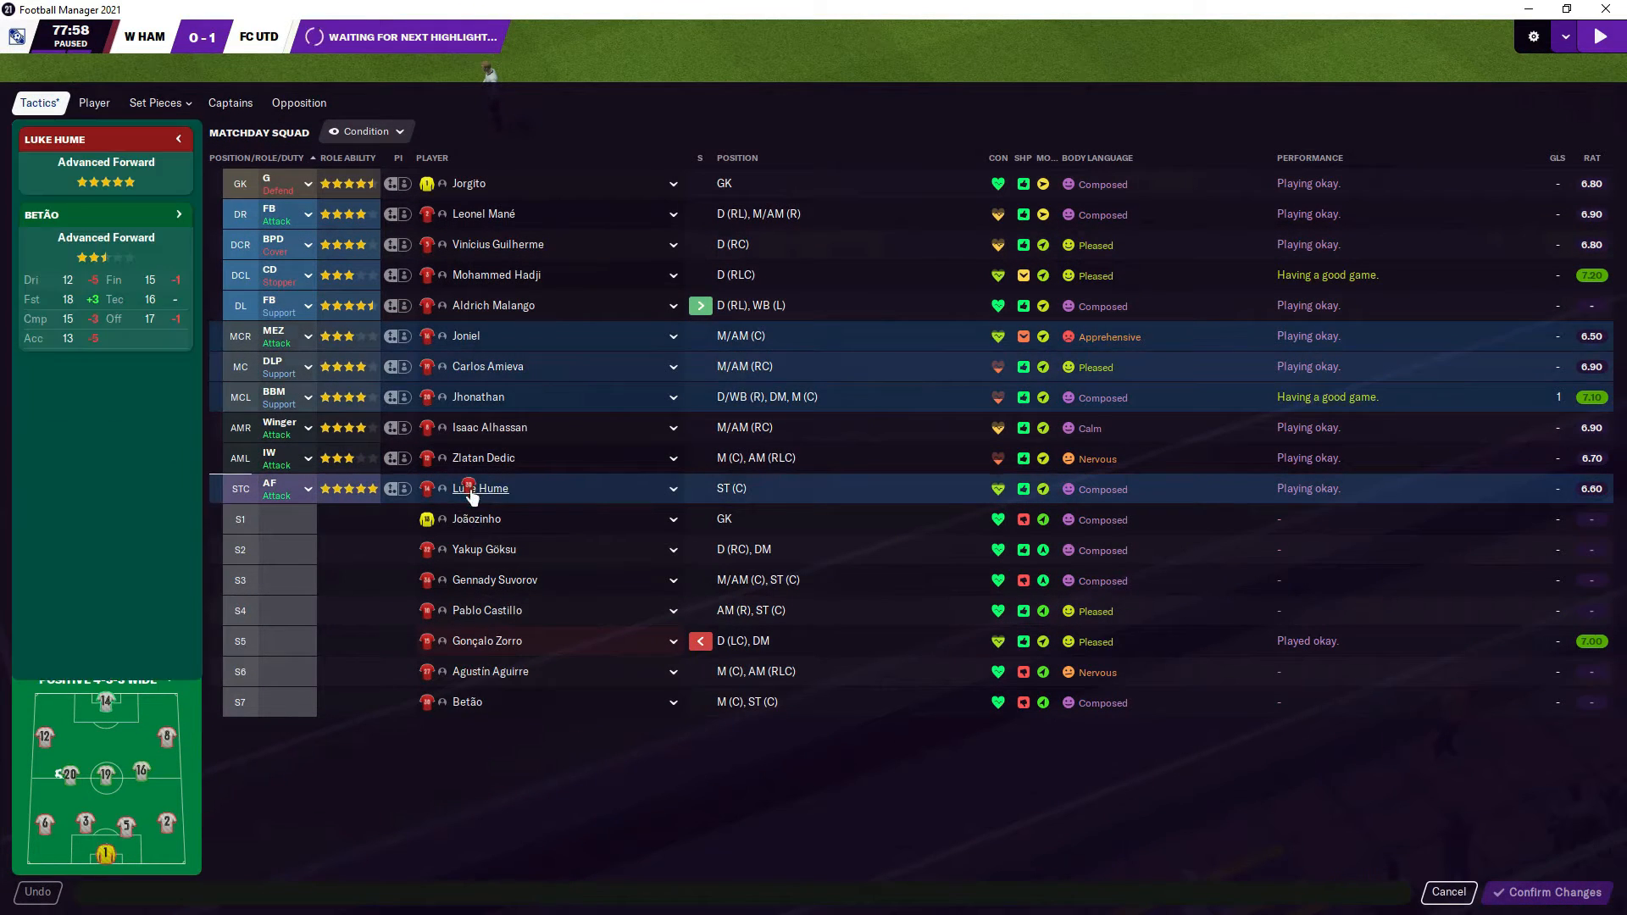
pyautogui.moveTo(470, 490); pyautogui.dragTo(484, 702)
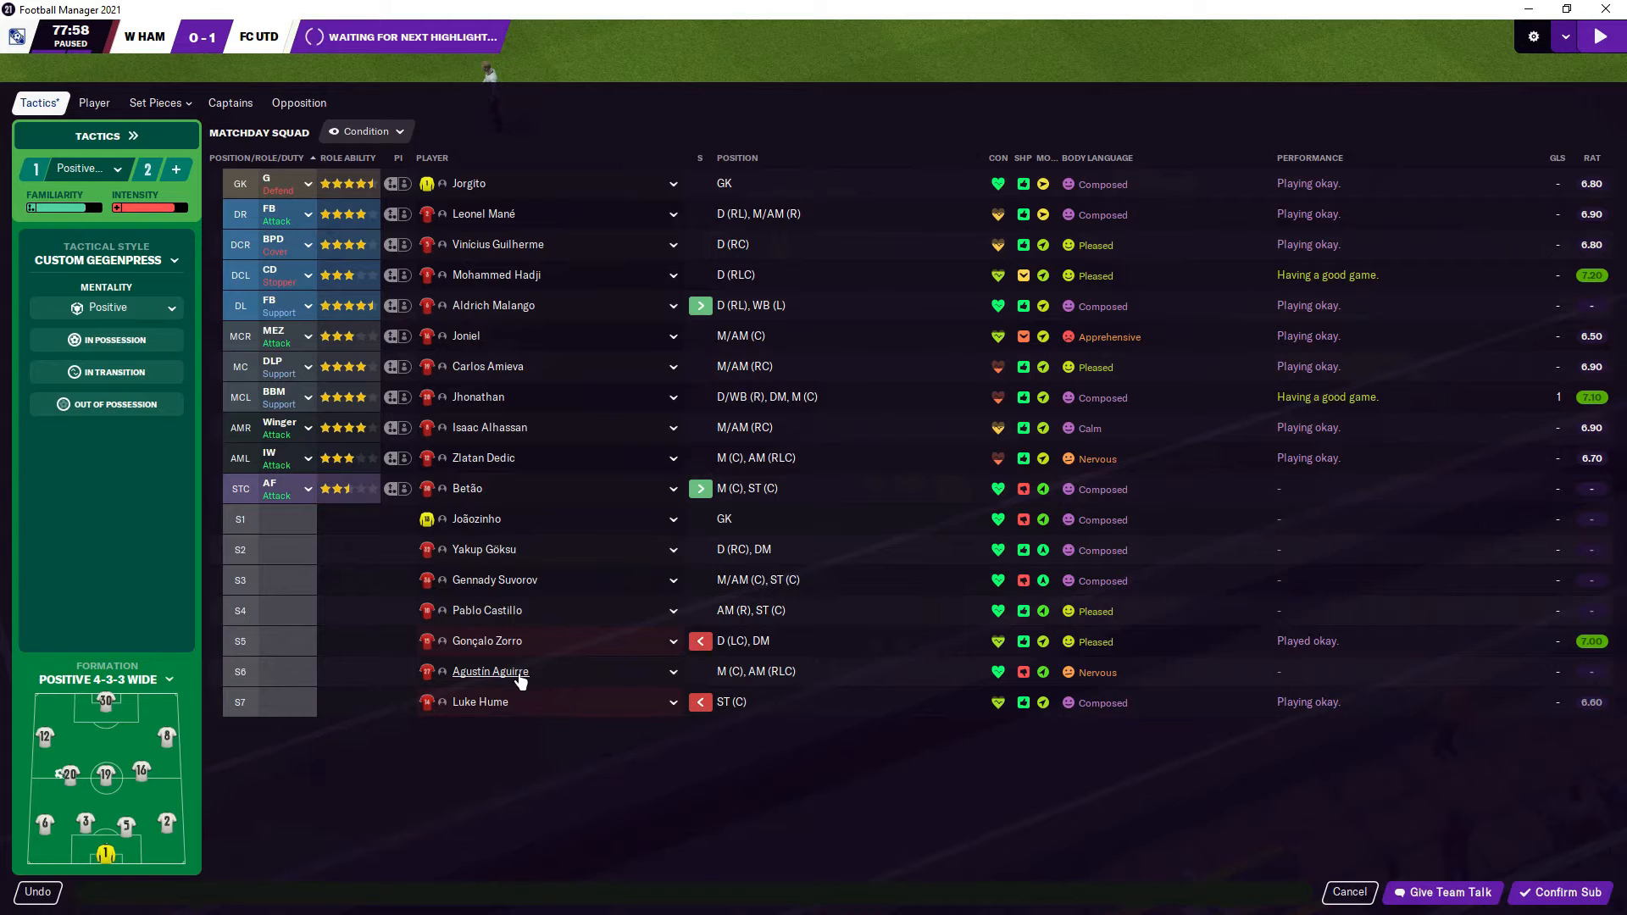
pyautogui.moveTo(518, 677); pyautogui.dragTo(495, 458)
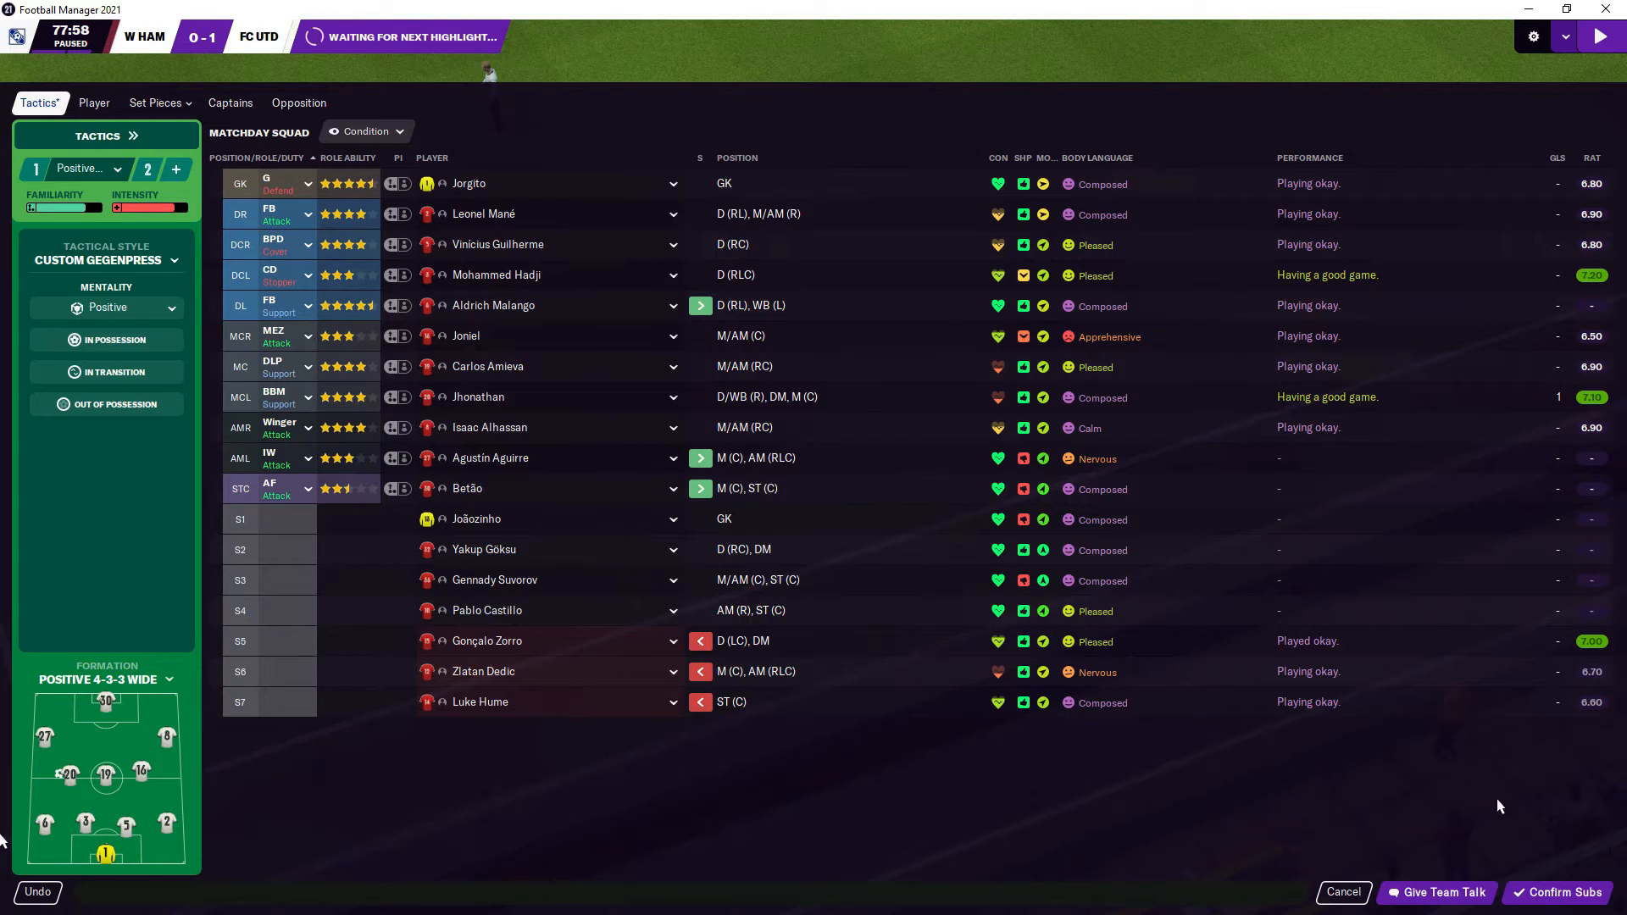
pyautogui.click(1554, 898)
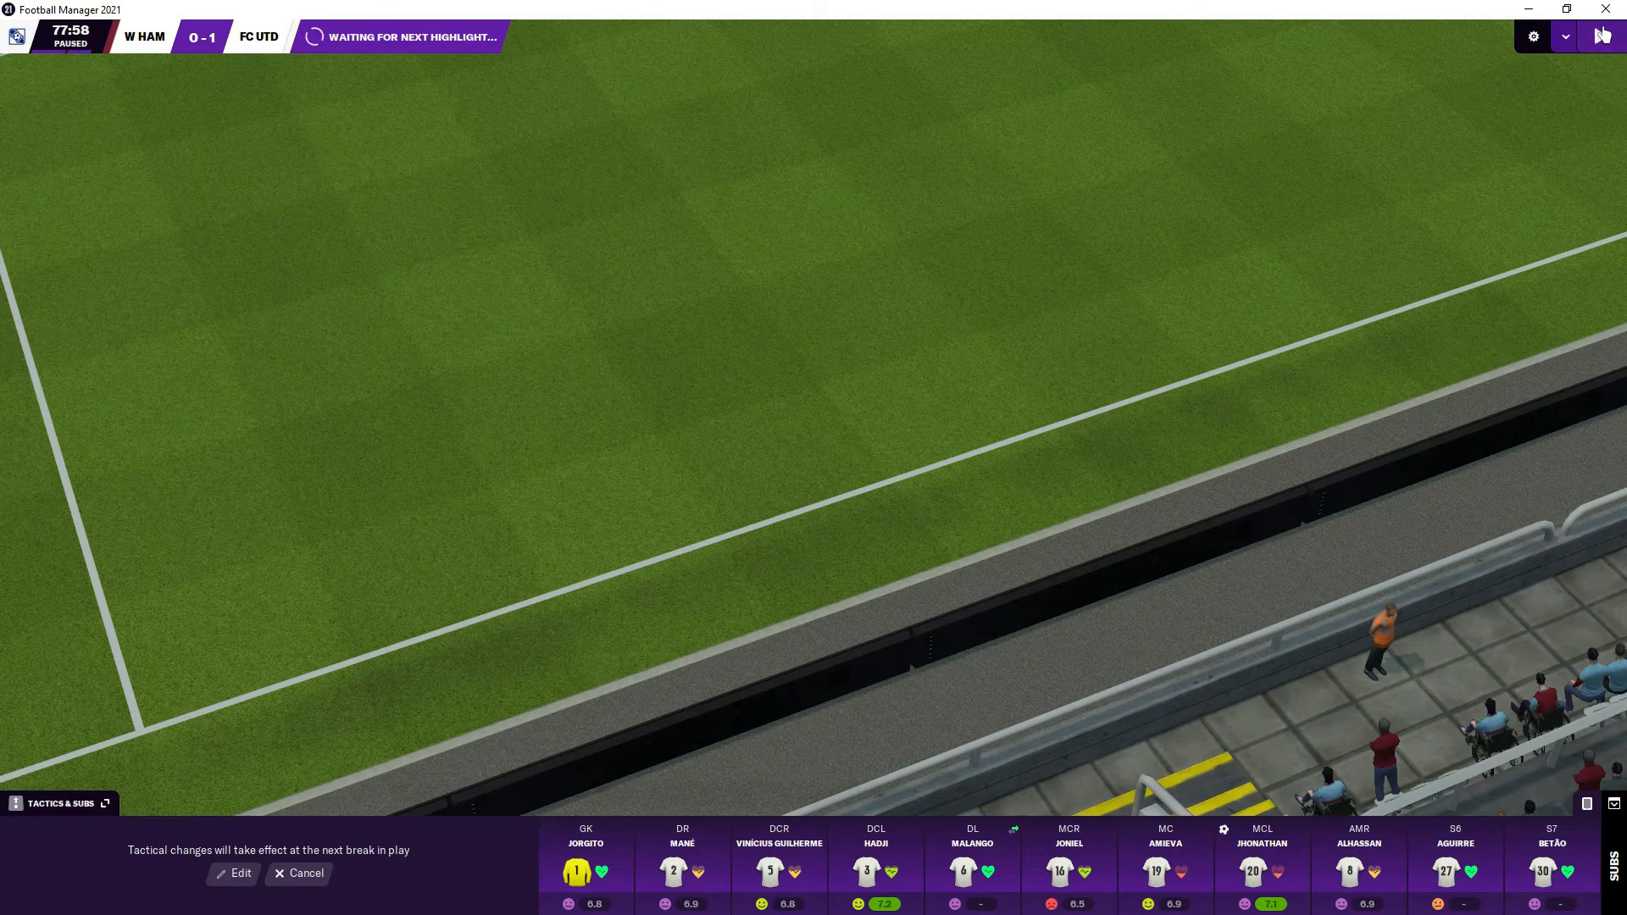
pyautogui.click(1602, 35)
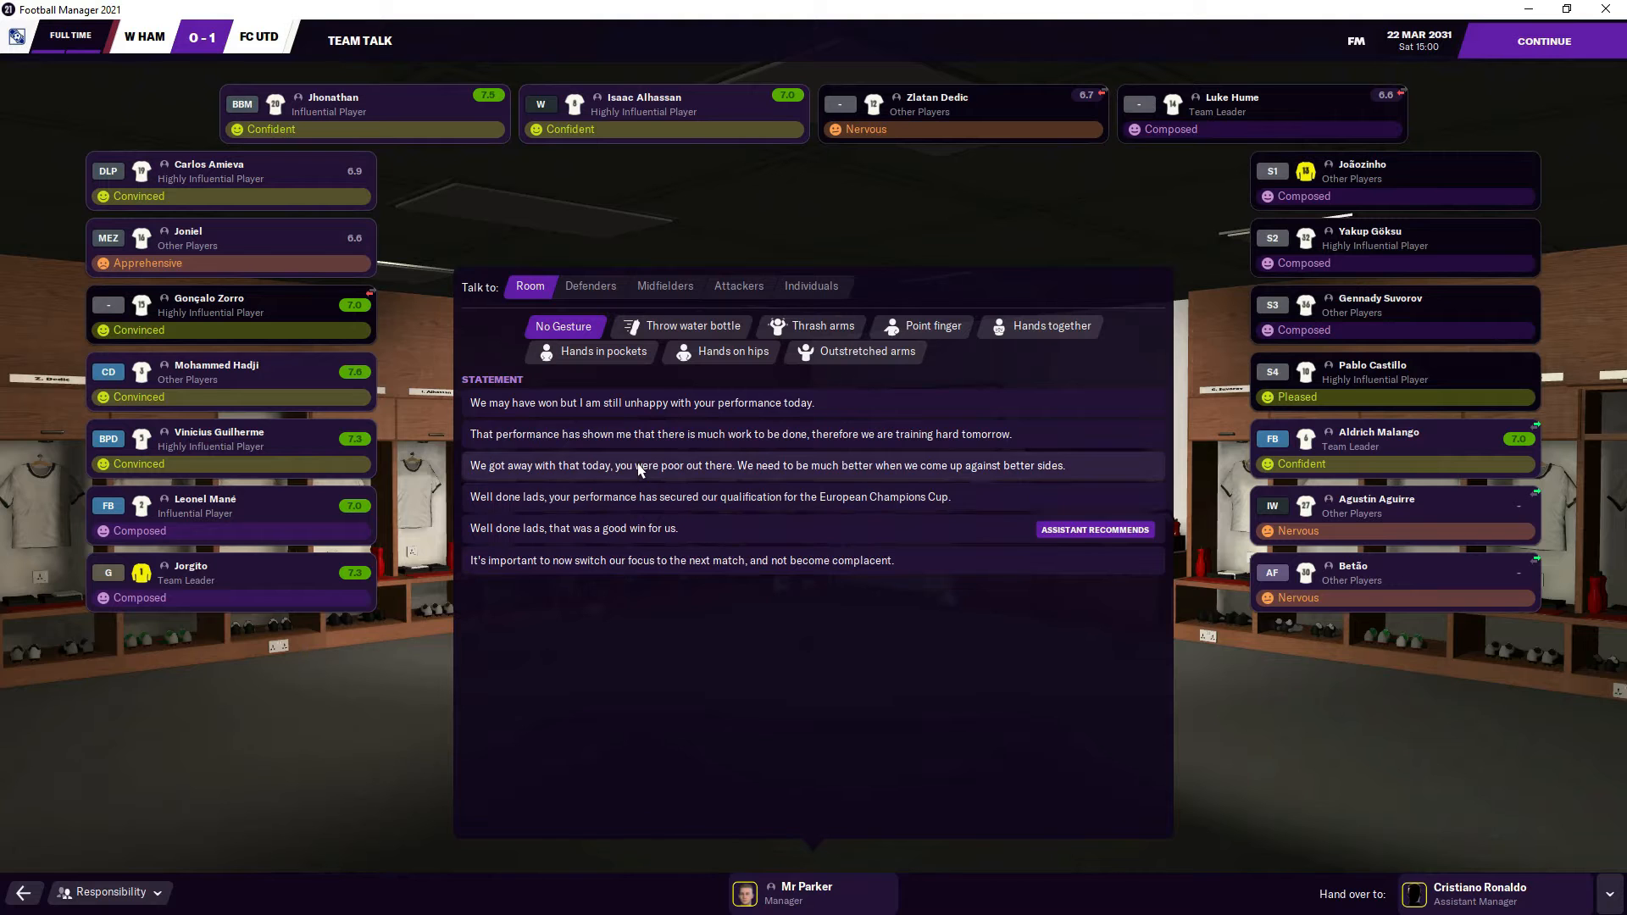
# - Tell the team they were poor despite winning, answer the interview, then read the board's initial budgets message
pyautogui.click(648, 466)
pyautogui.click(1509, 48)
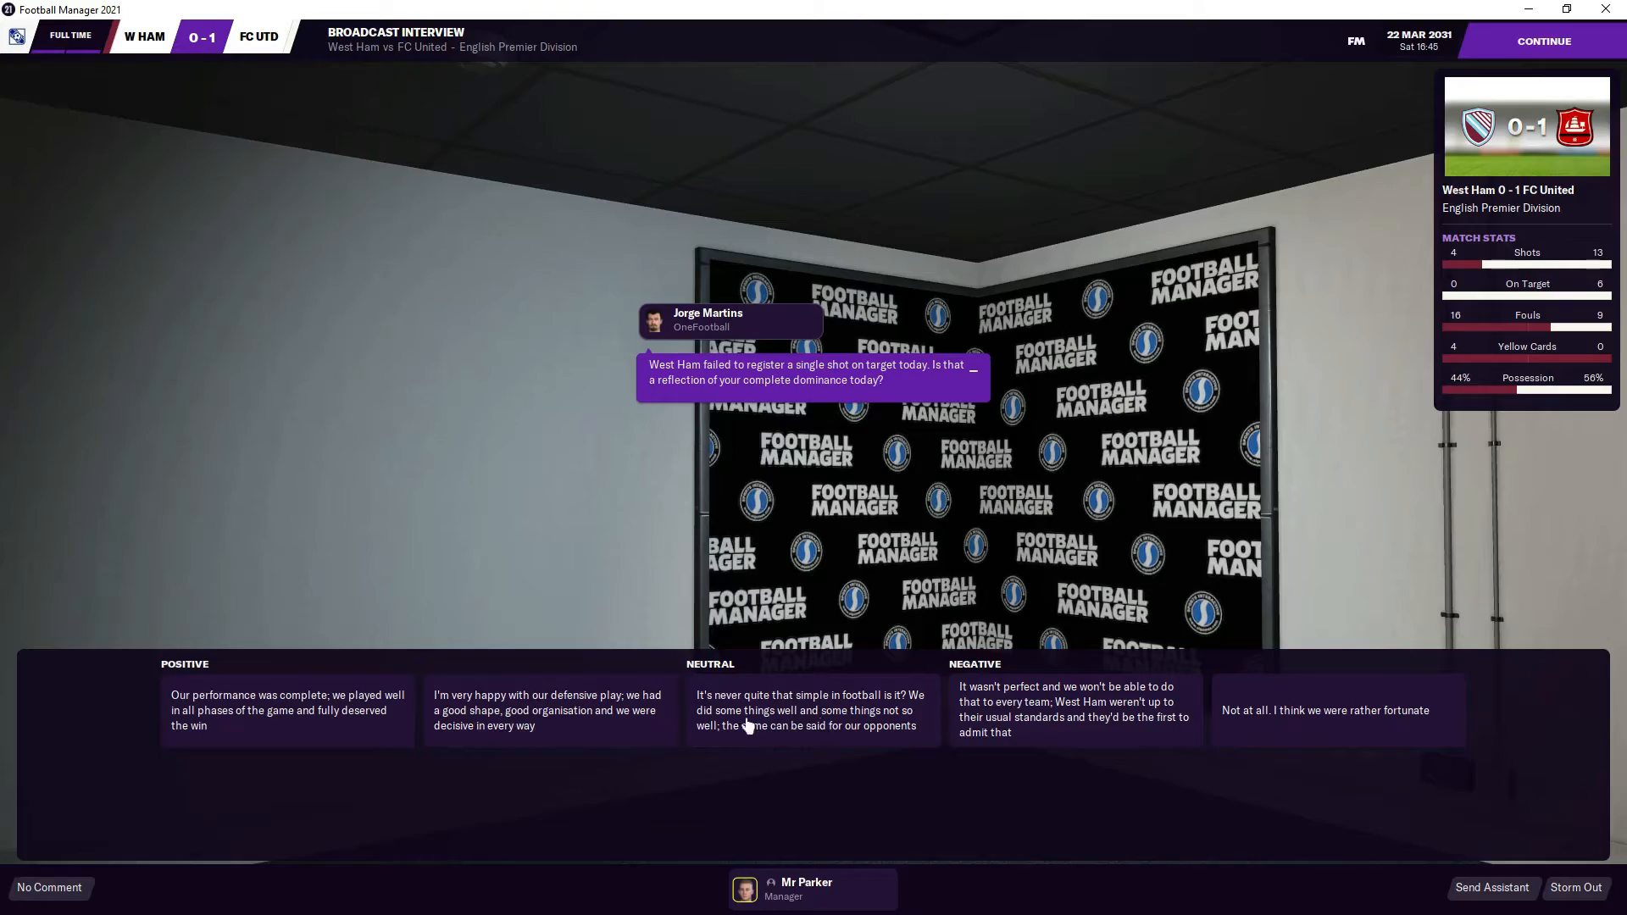
pyautogui.click(750, 725)
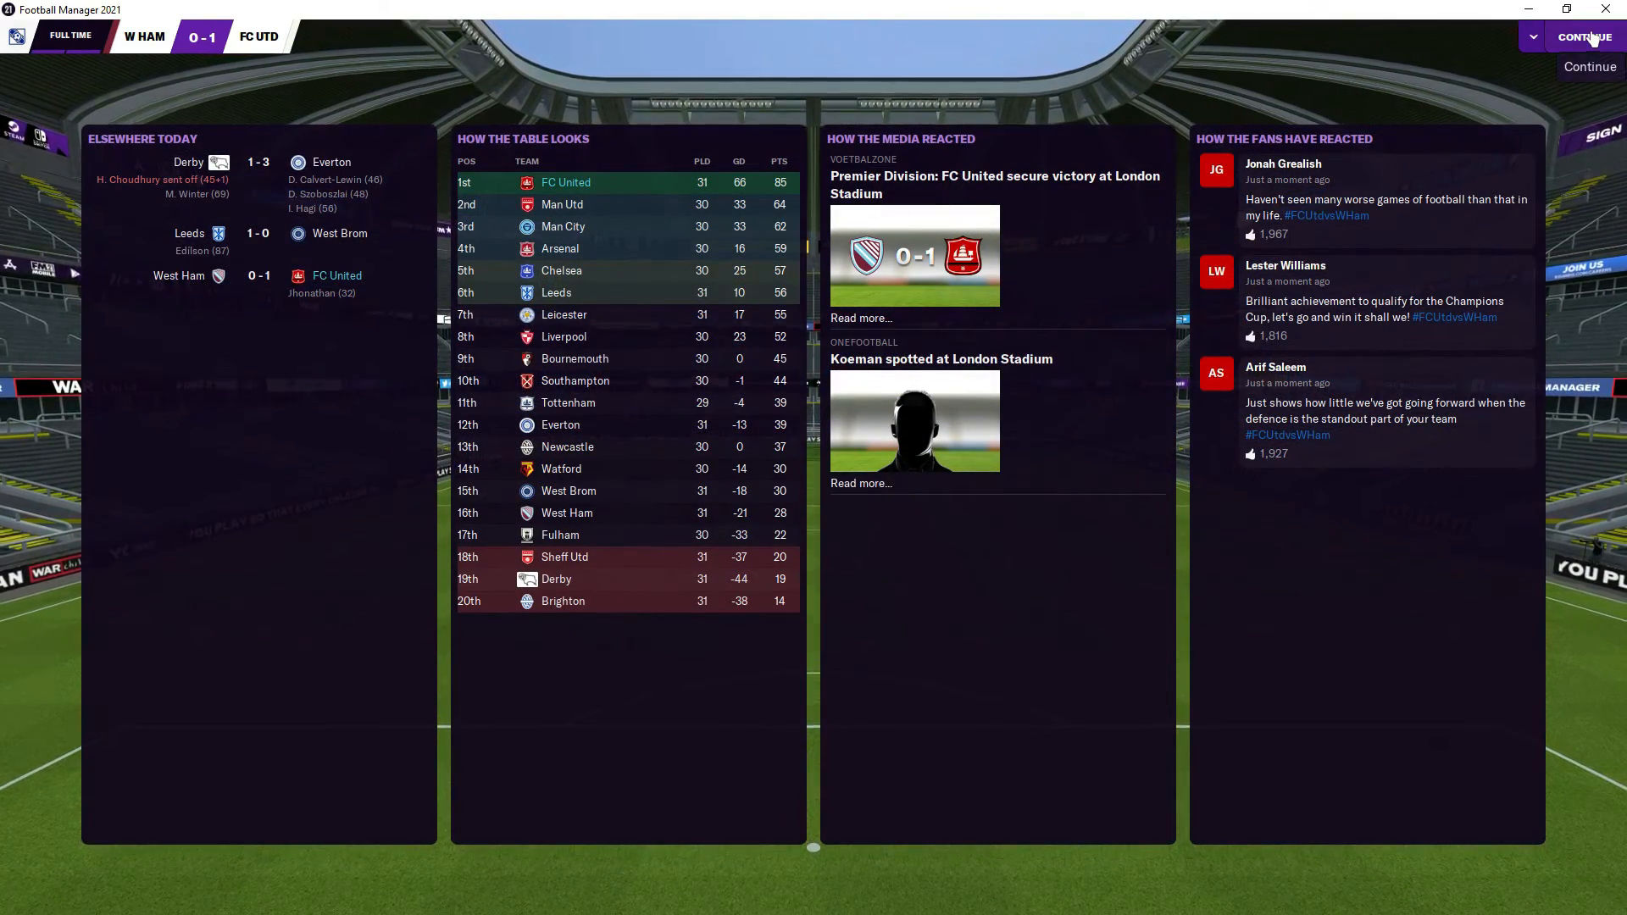
pyautogui.click(1577, 38)
pyautogui.click(392, 603)
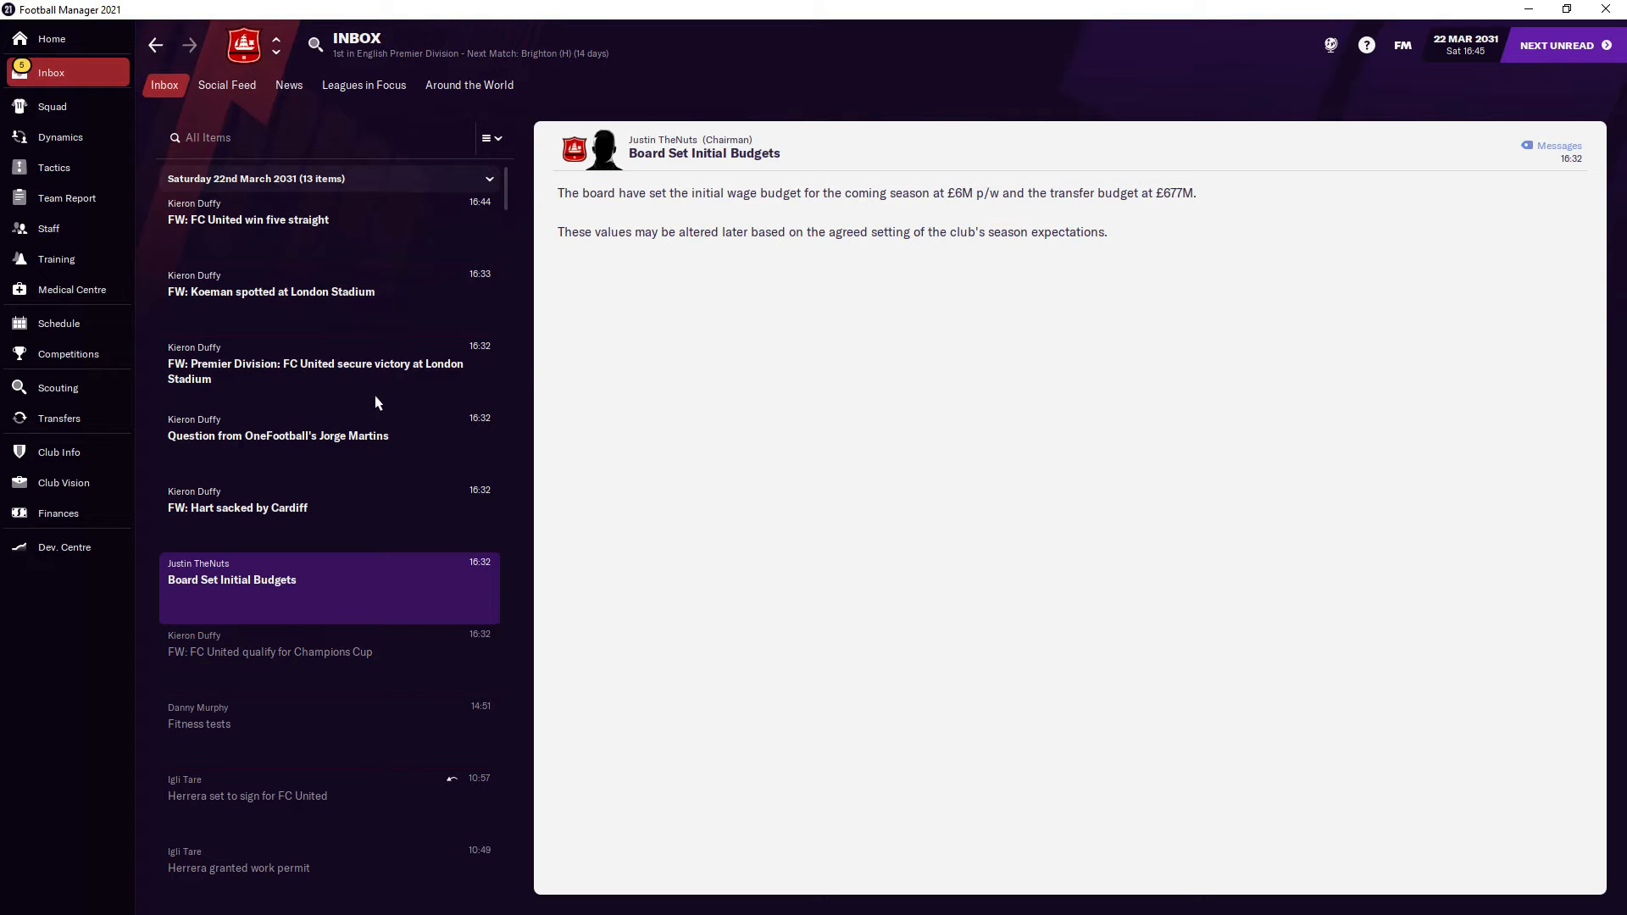
# - Check the club finances and the Hart sacked by Cardiff news, returning to the budgets message
pyautogui.click(110, 512)
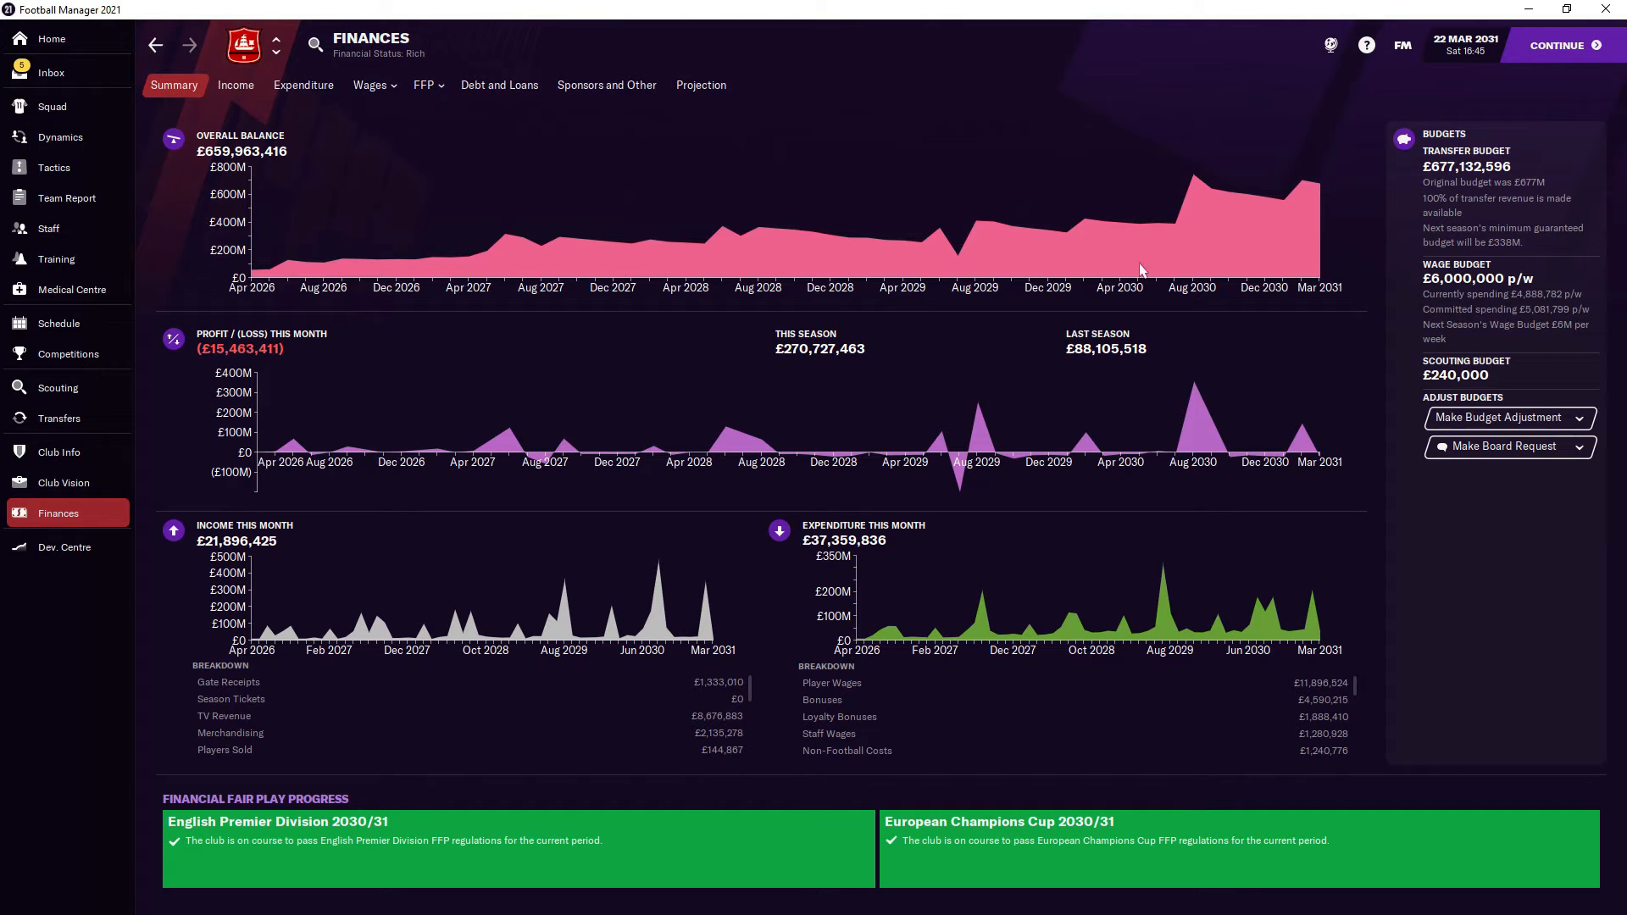
pyautogui.click(155, 48)
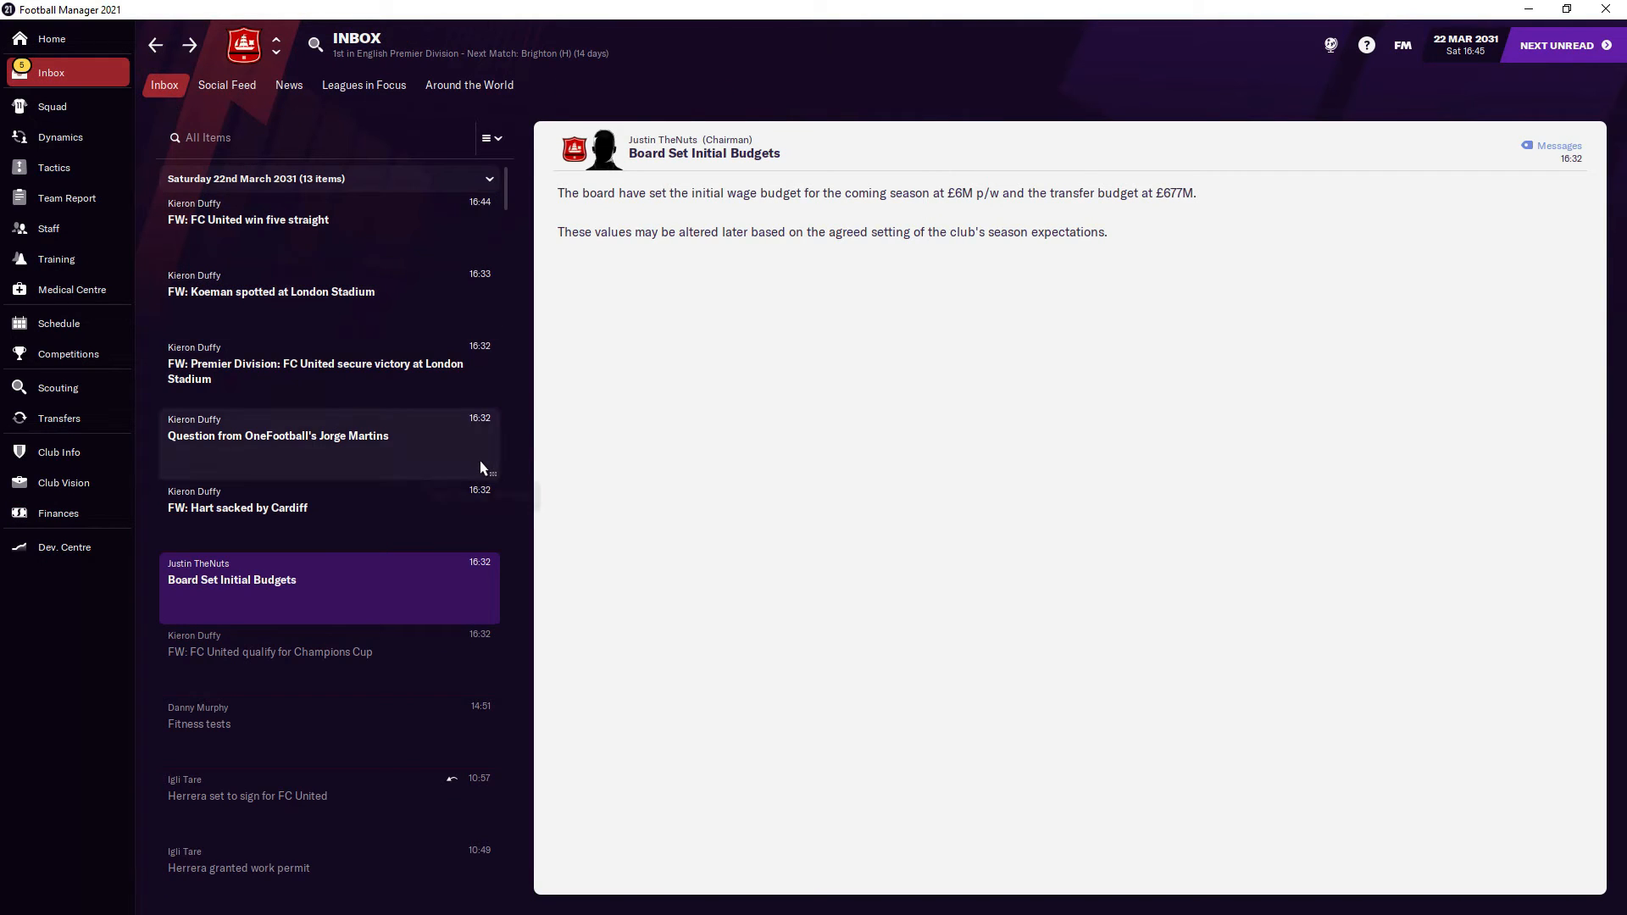
pyautogui.click(408, 524)
pyautogui.click(395, 572)
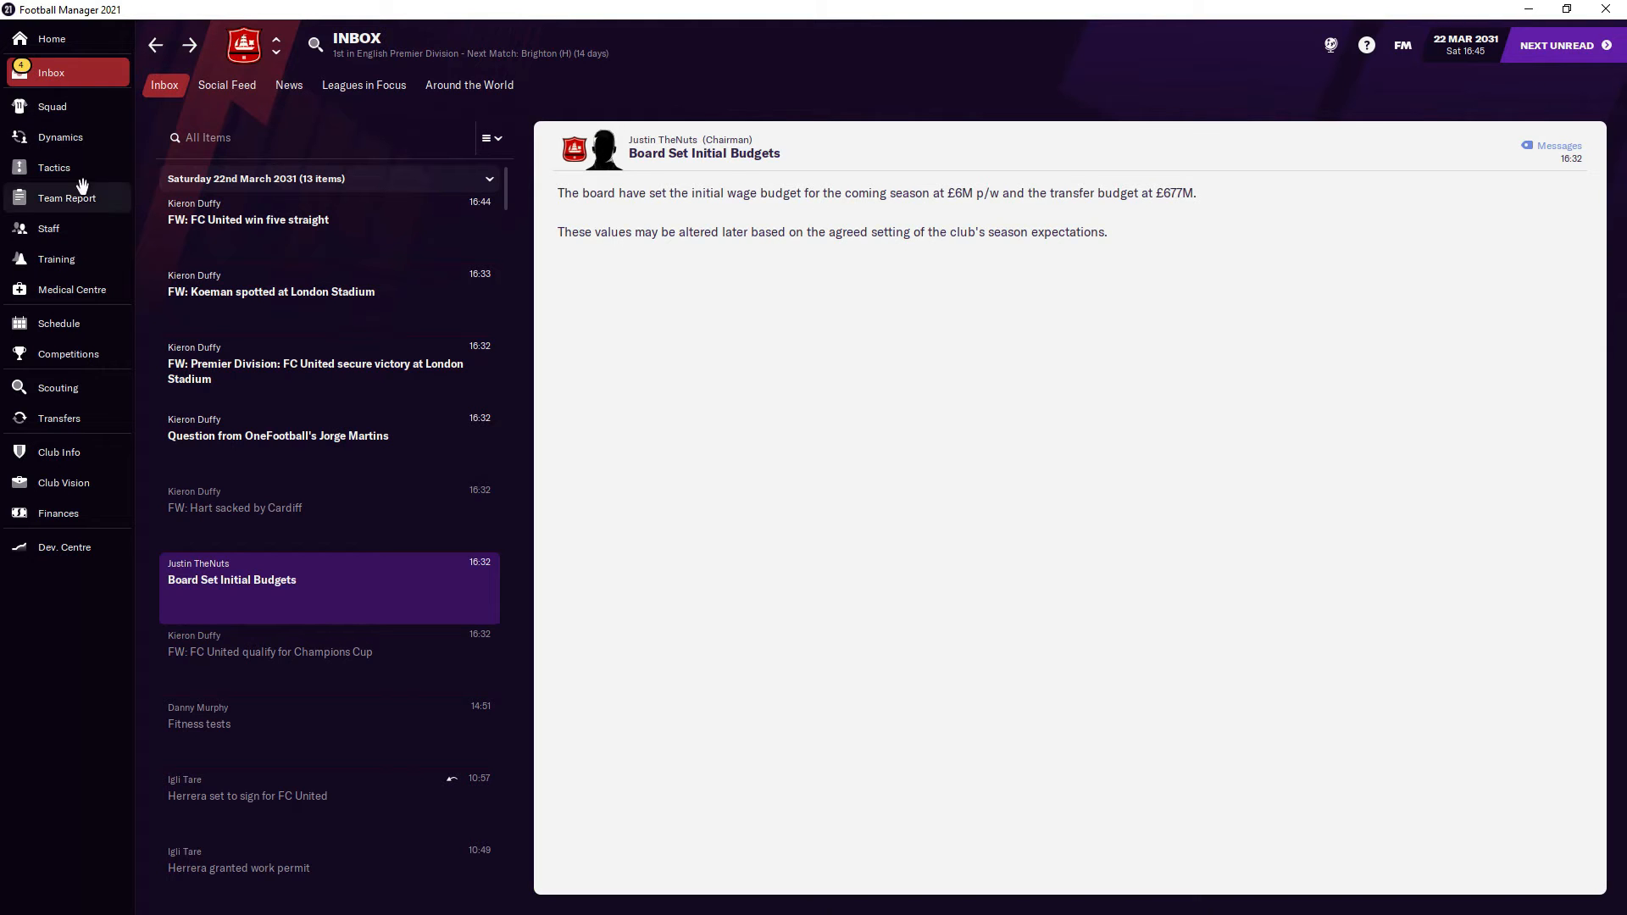
# - Read the Jorge Martins question, match report, Koeman and five-straight-wins news, then advance time
pyautogui.click(63, 76)
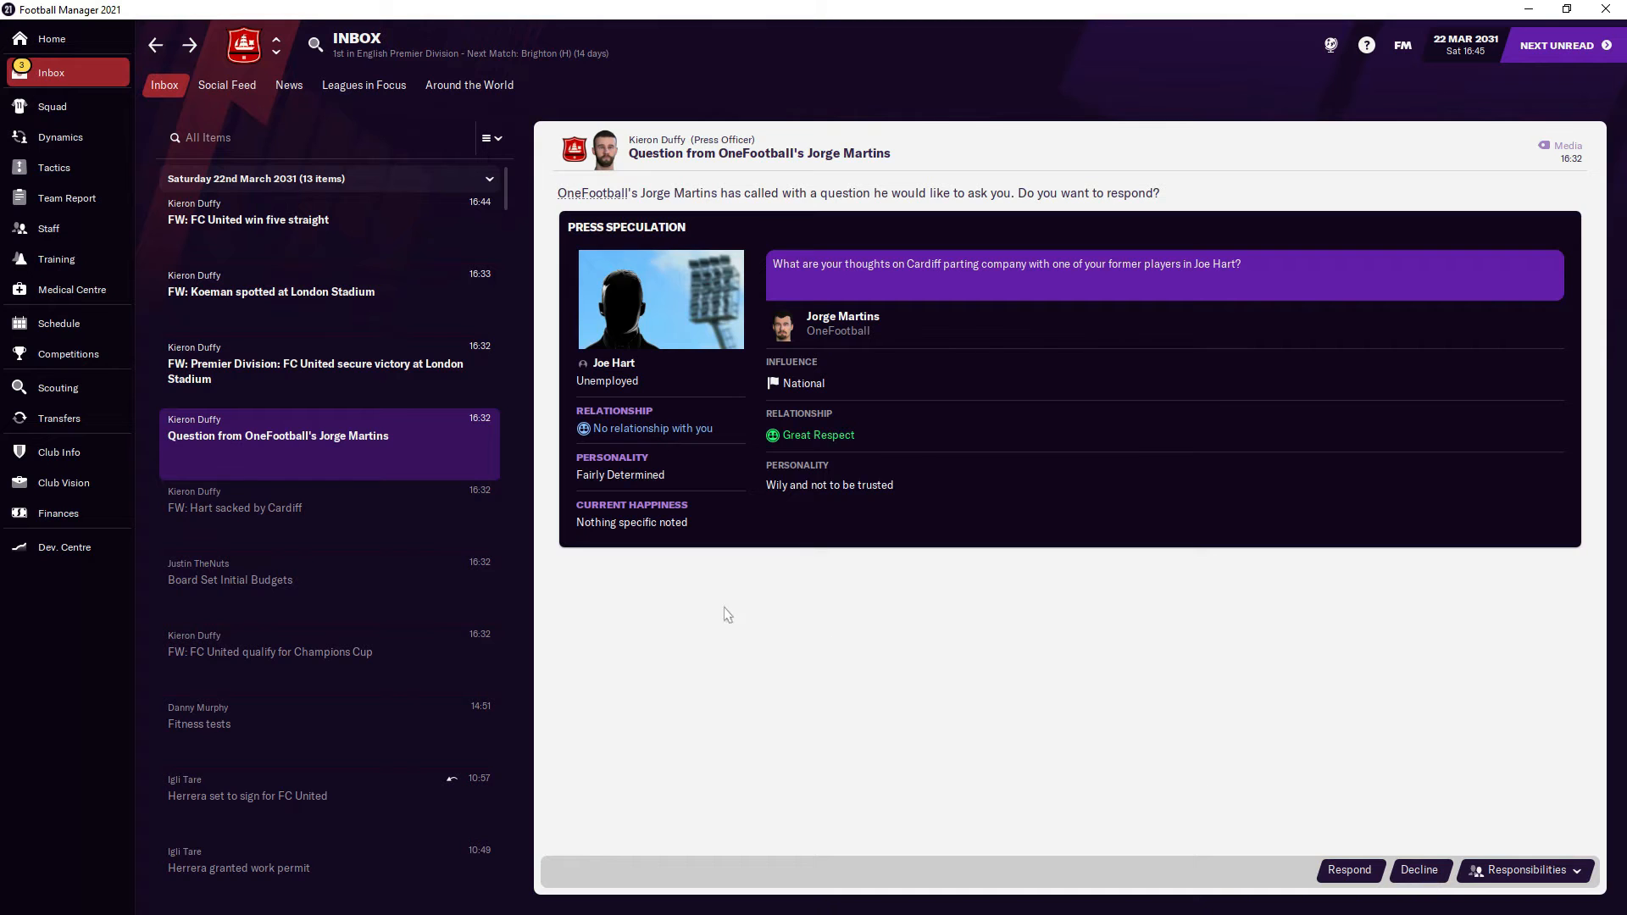
pyautogui.click(332, 371)
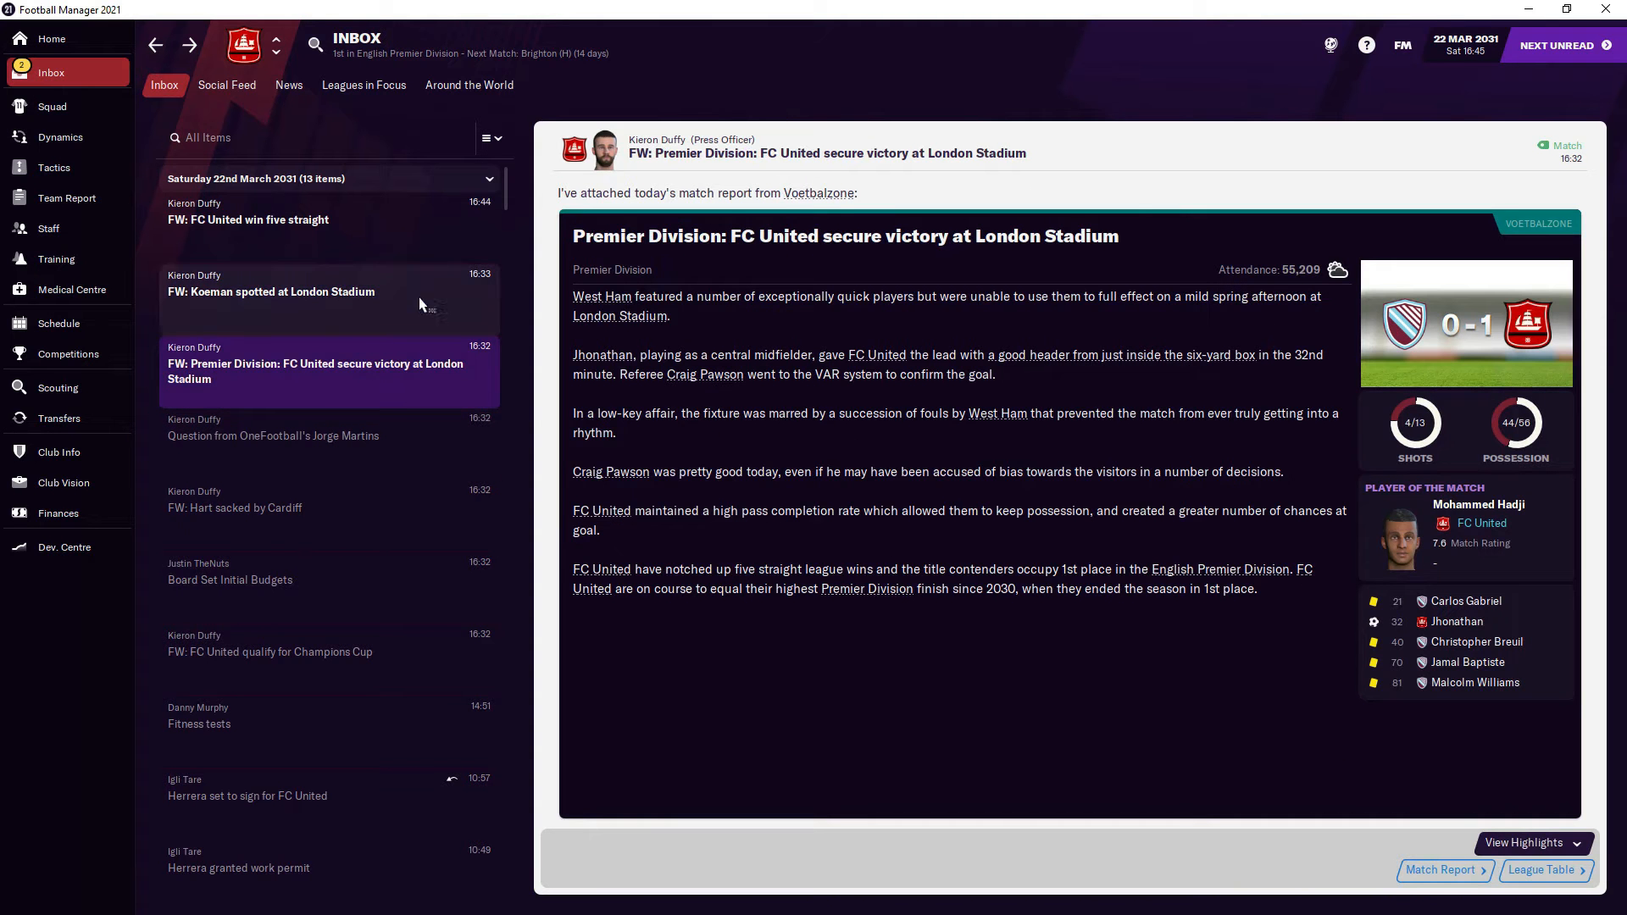
pyautogui.click(331, 292)
pyautogui.click(331, 219)
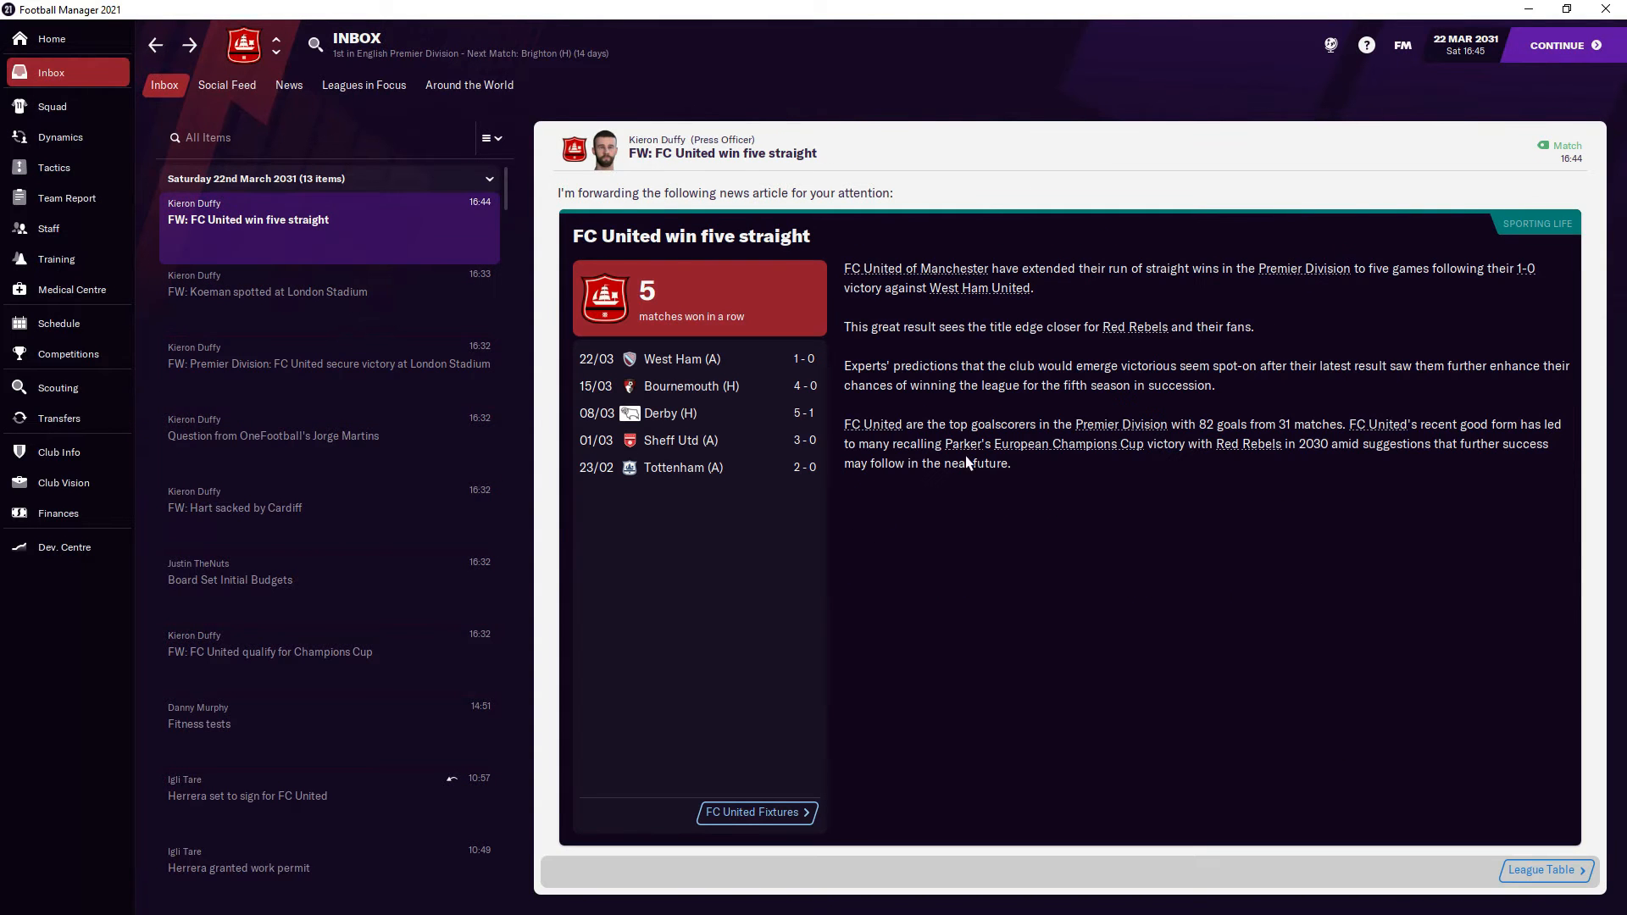
pyautogui.click(1554, 46)
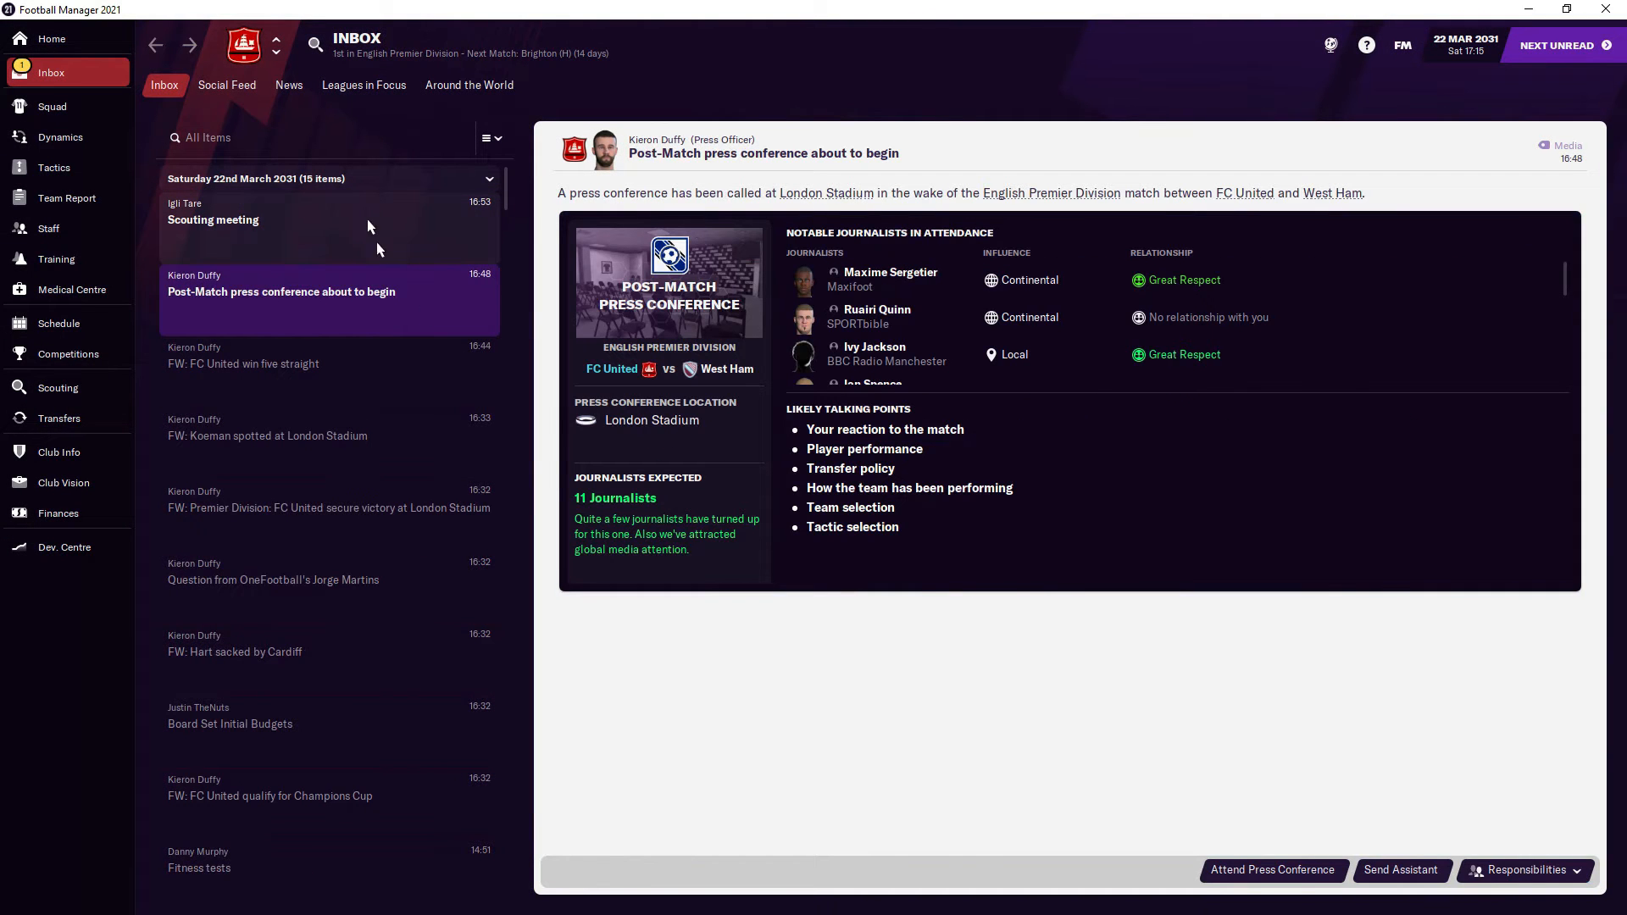
# - Reopen the scouting meeting and process the Bruno Luis and Ignacio Aguirre recommendations
pyautogui.click(371, 216)
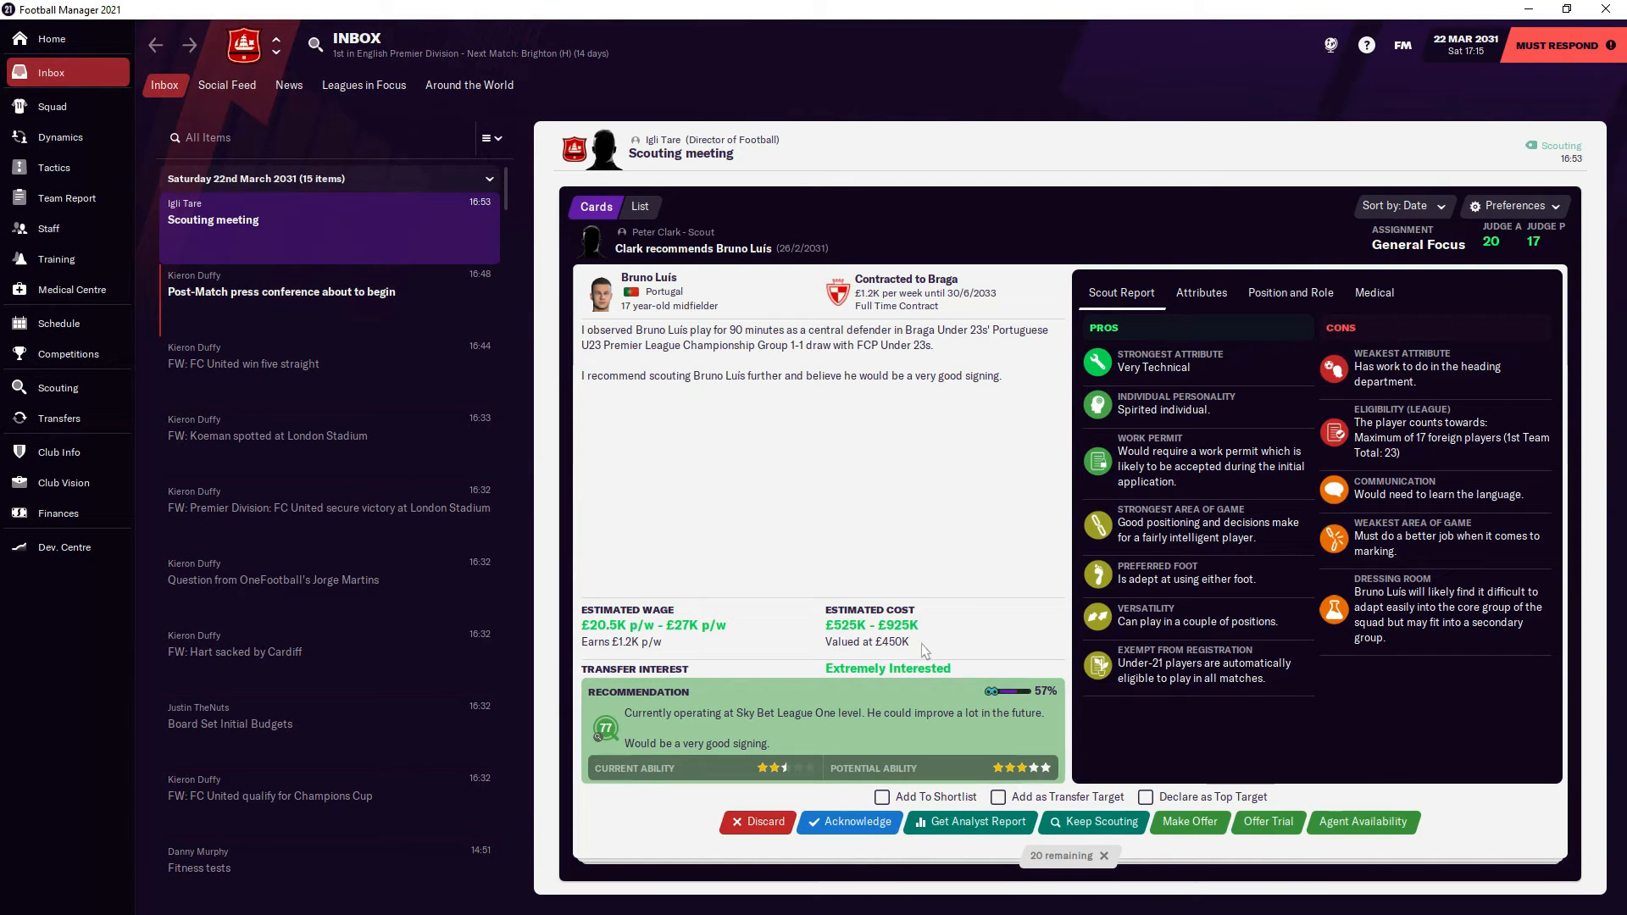
pyautogui.click(1116, 828)
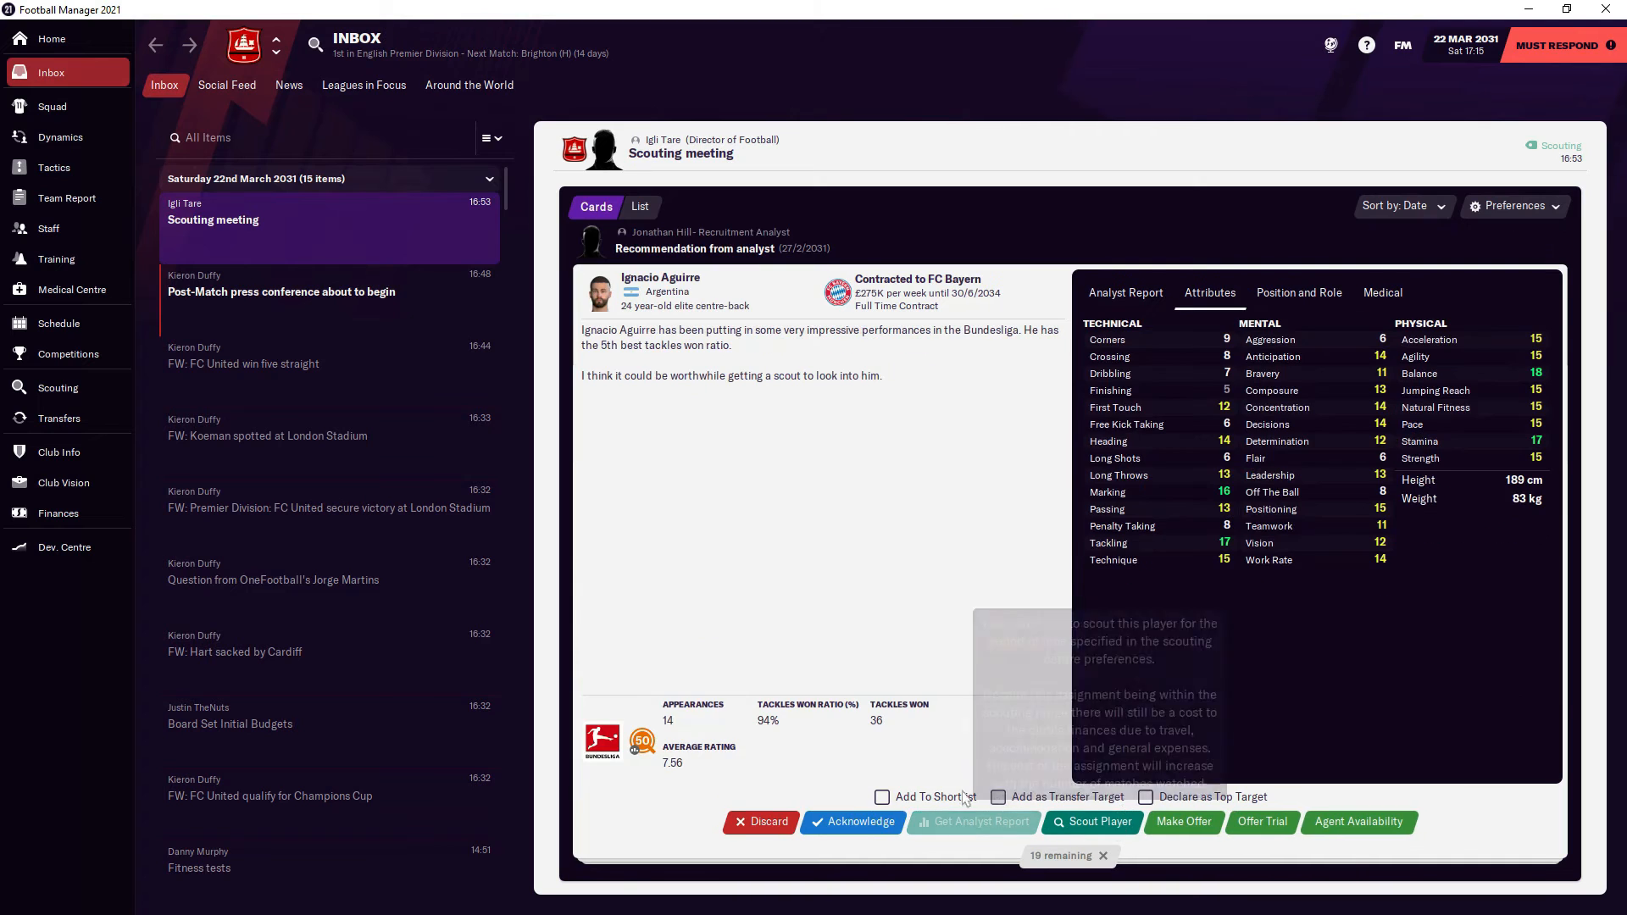
pyautogui.click(1081, 826)
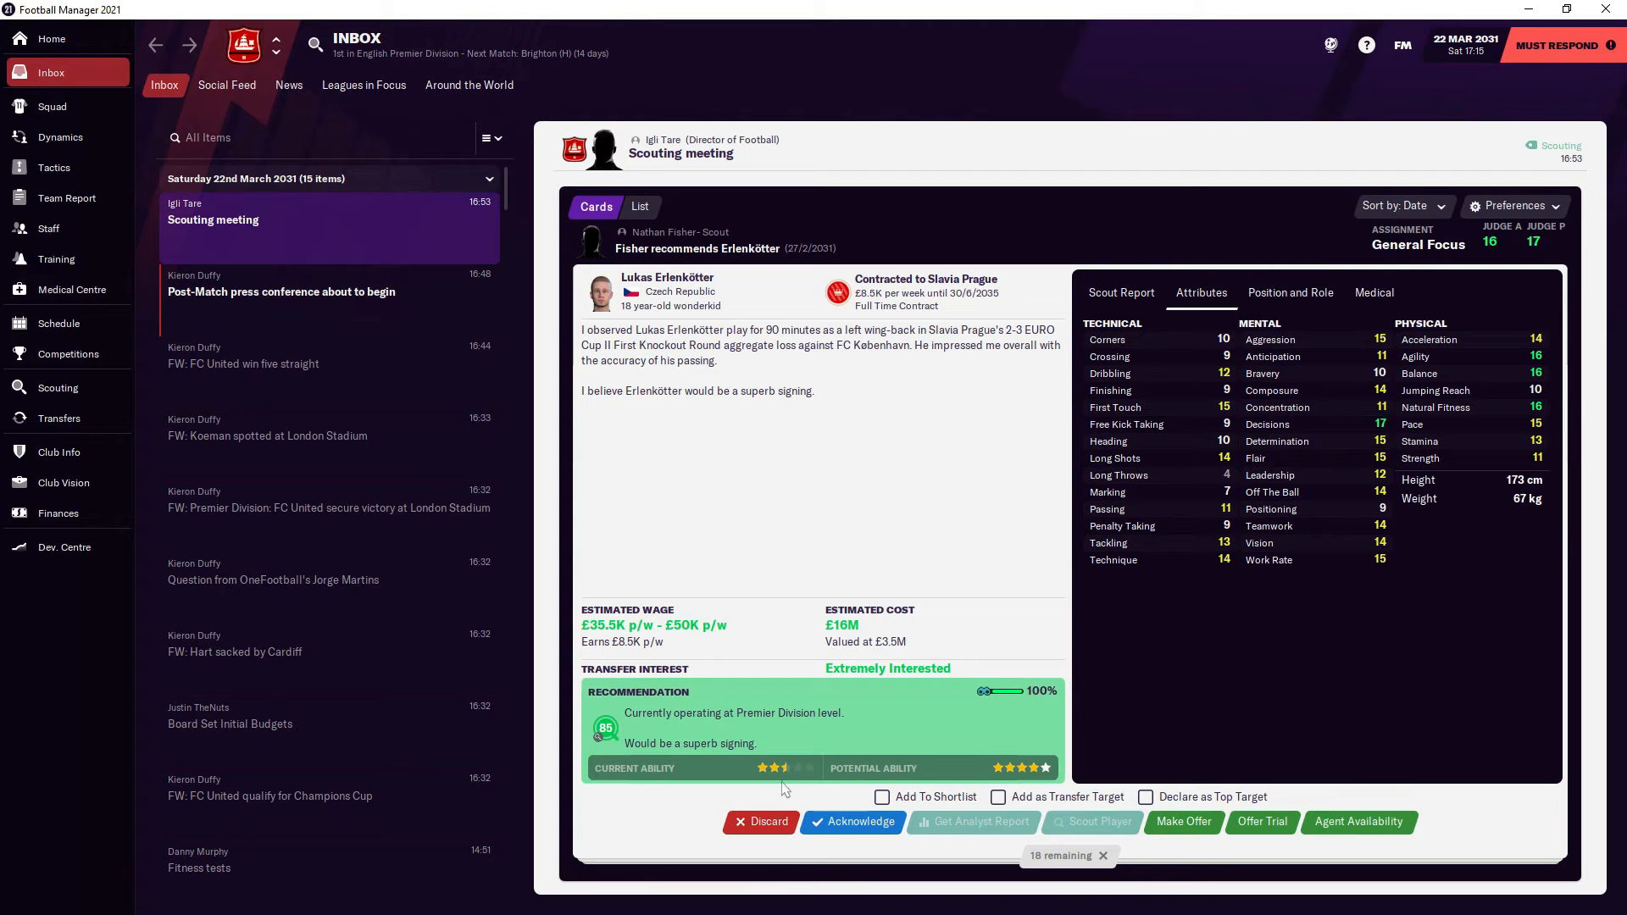
pyautogui.click(694, 292)
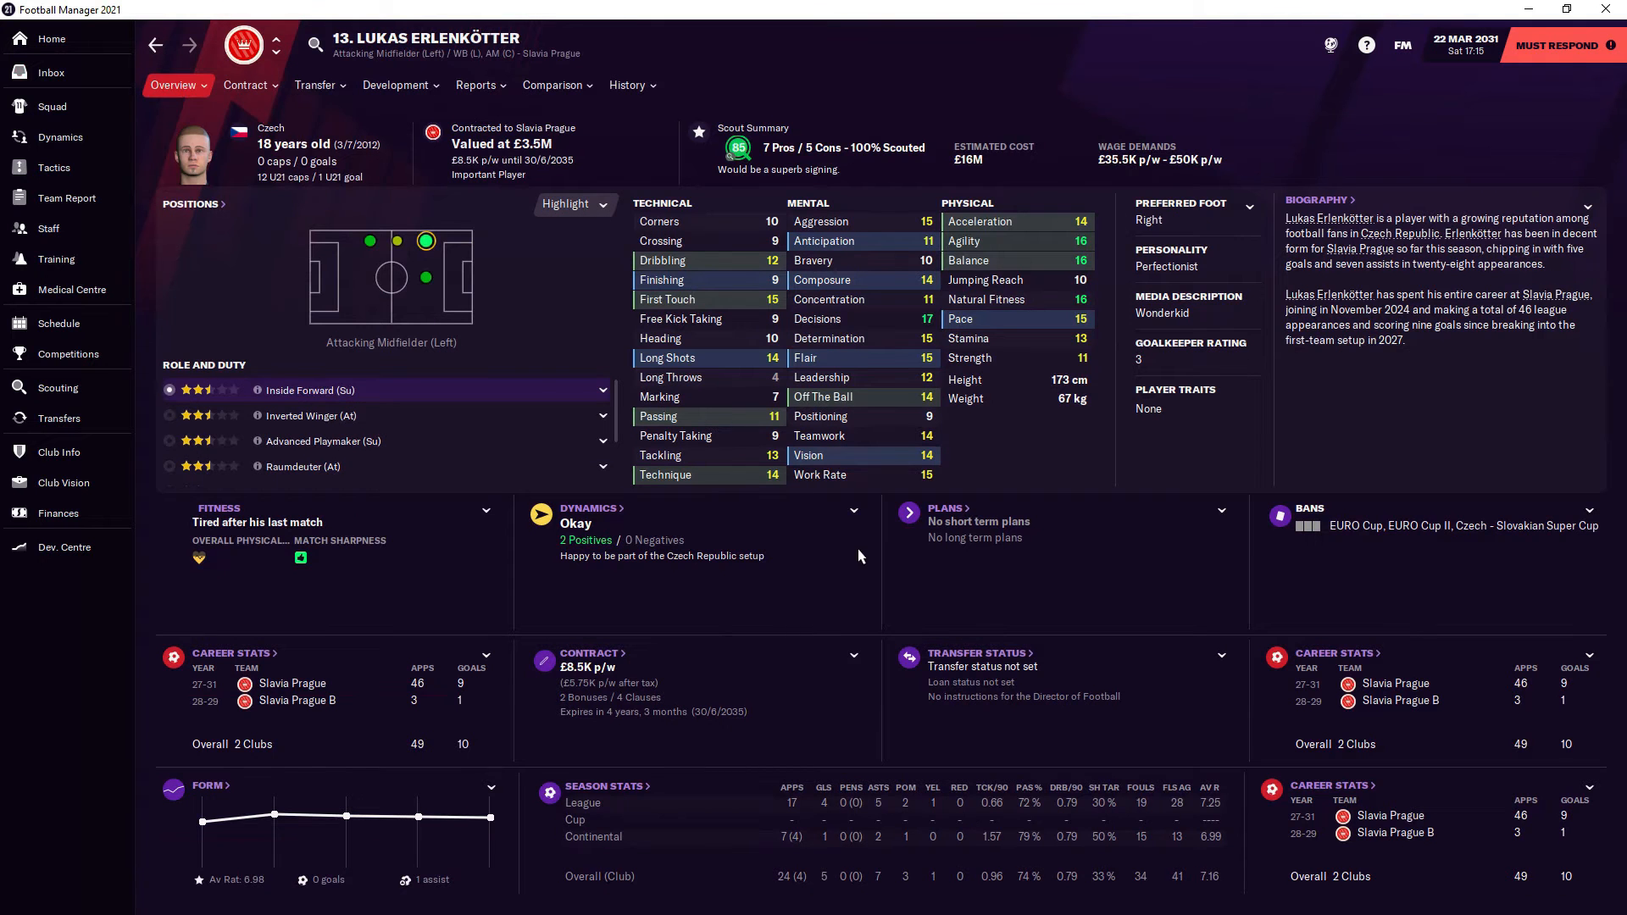
pyautogui.click(155, 46)
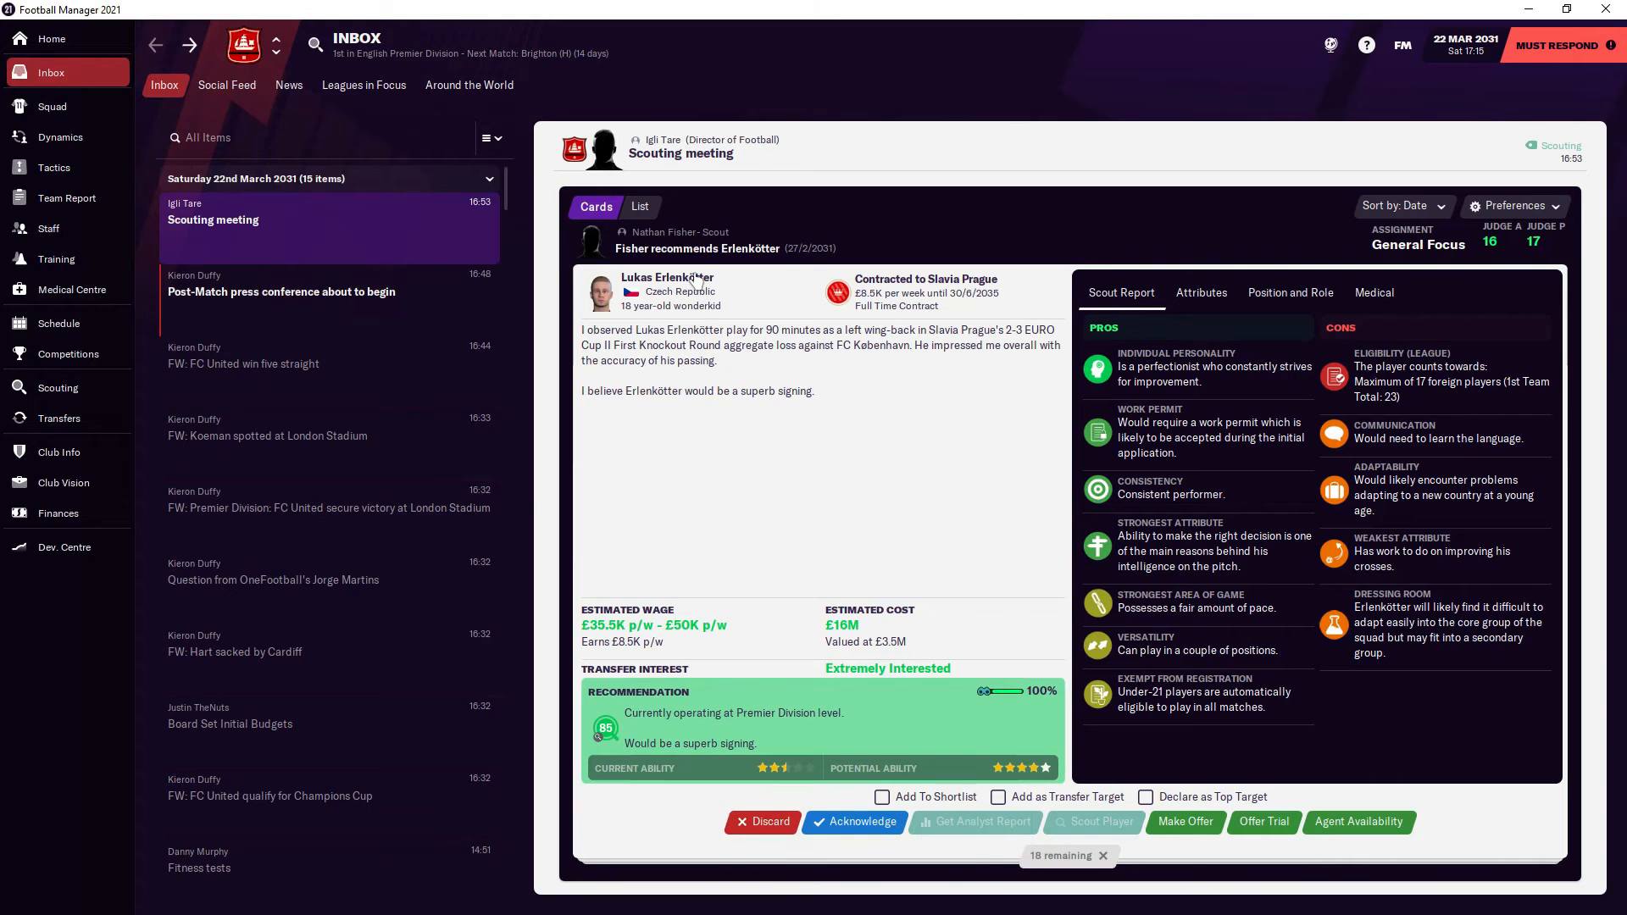
pyautogui.click(668, 278)
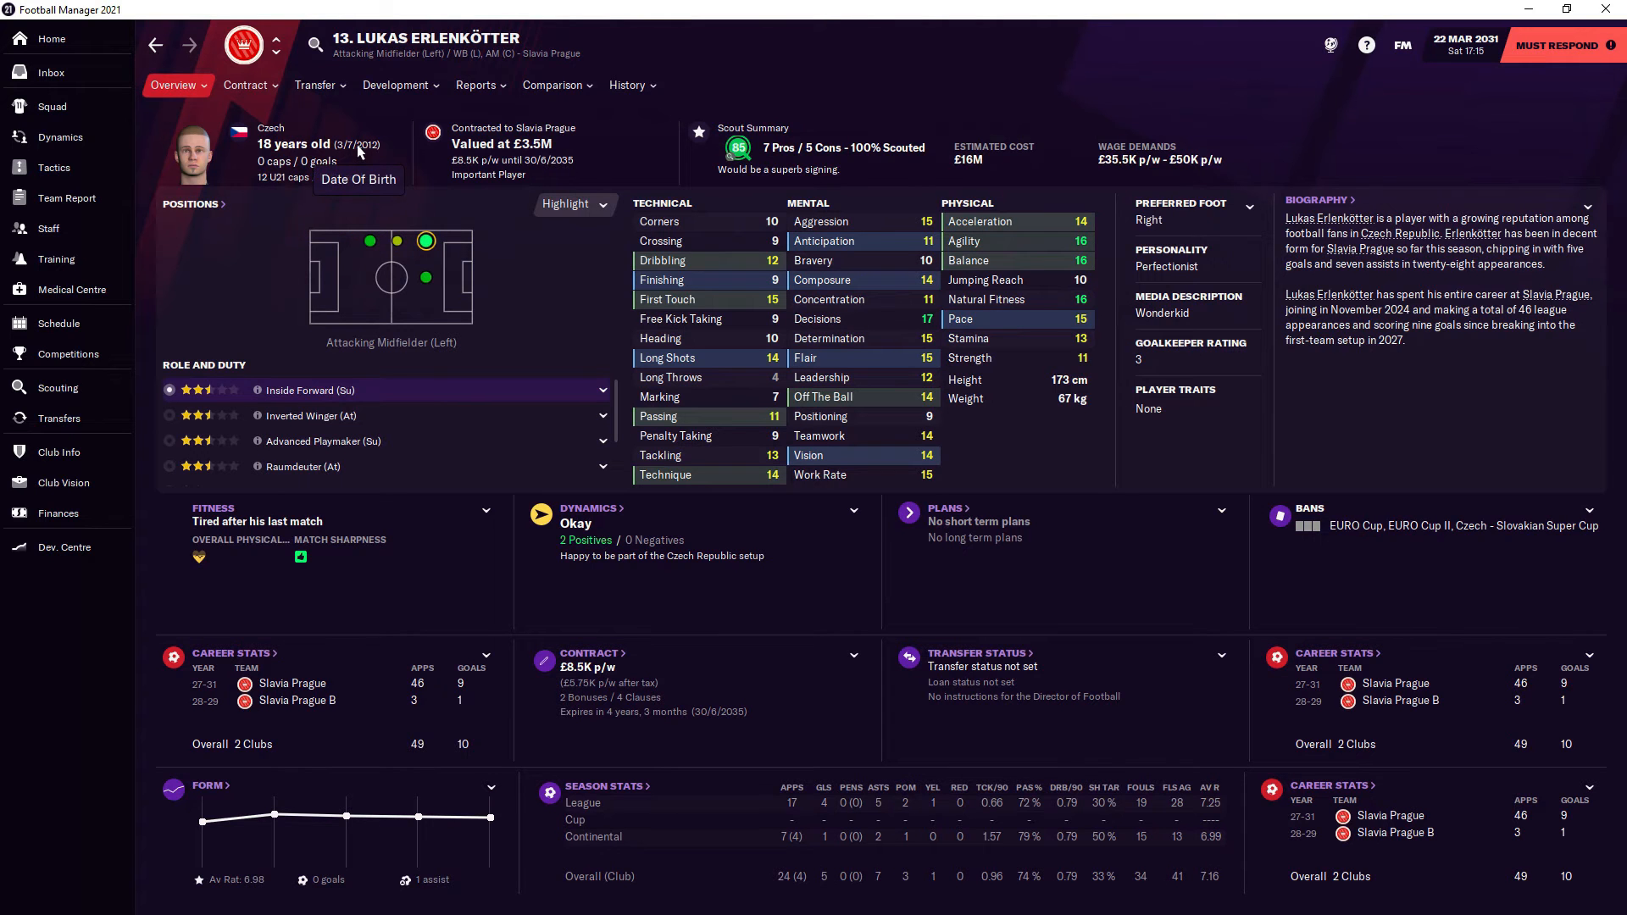
pyautogui.click(154, 49)
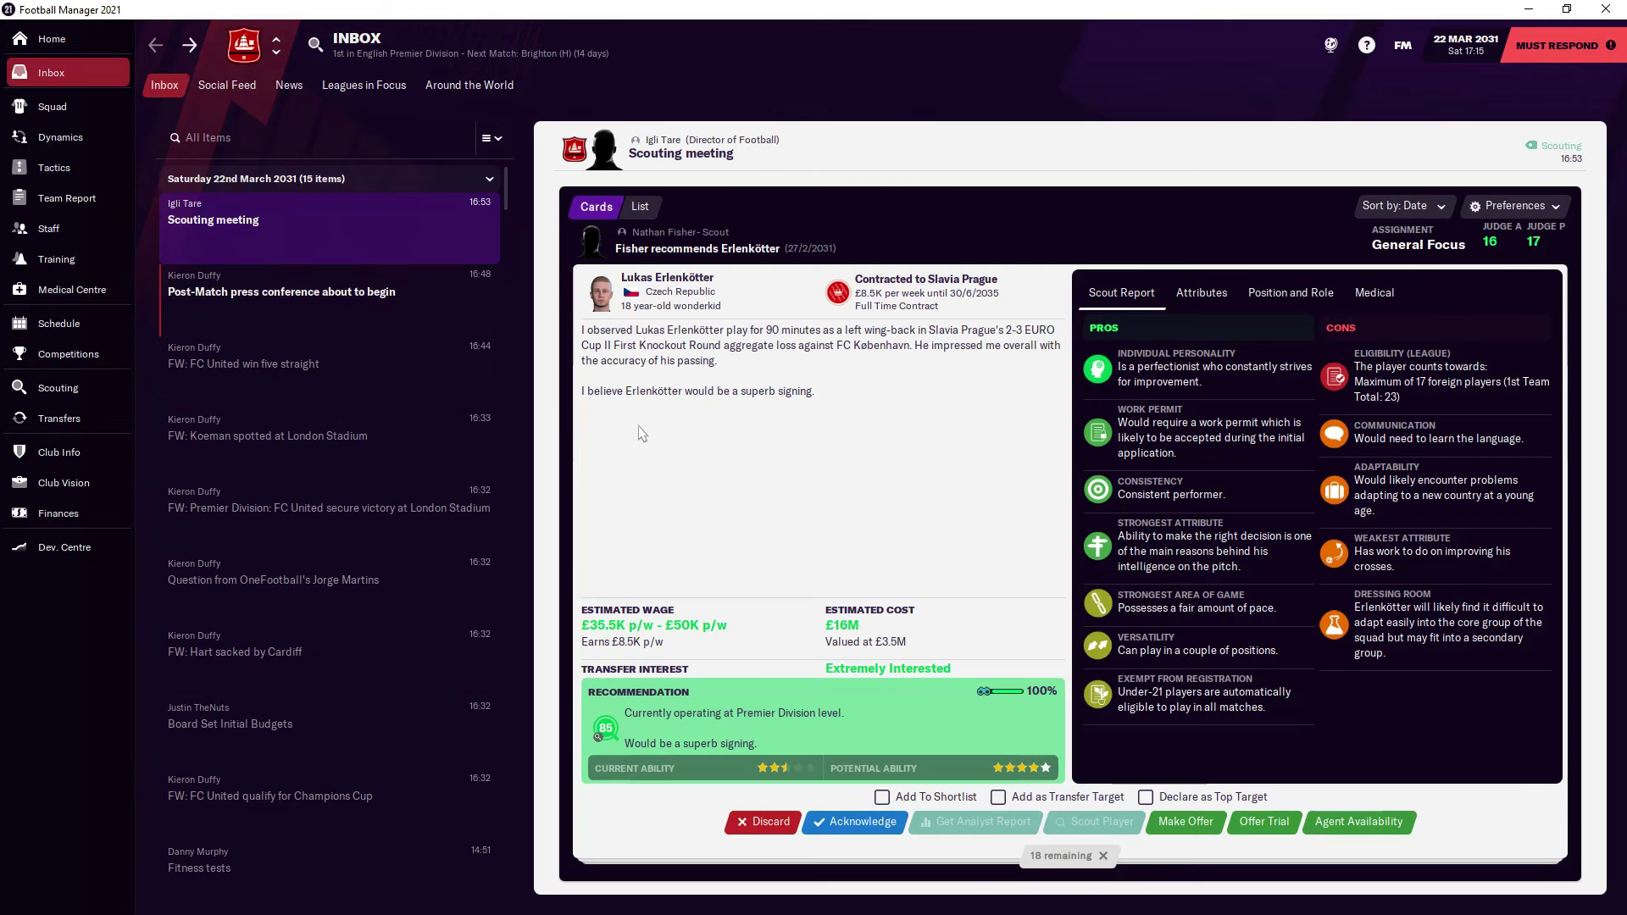
pyautogui.click(839, 821)
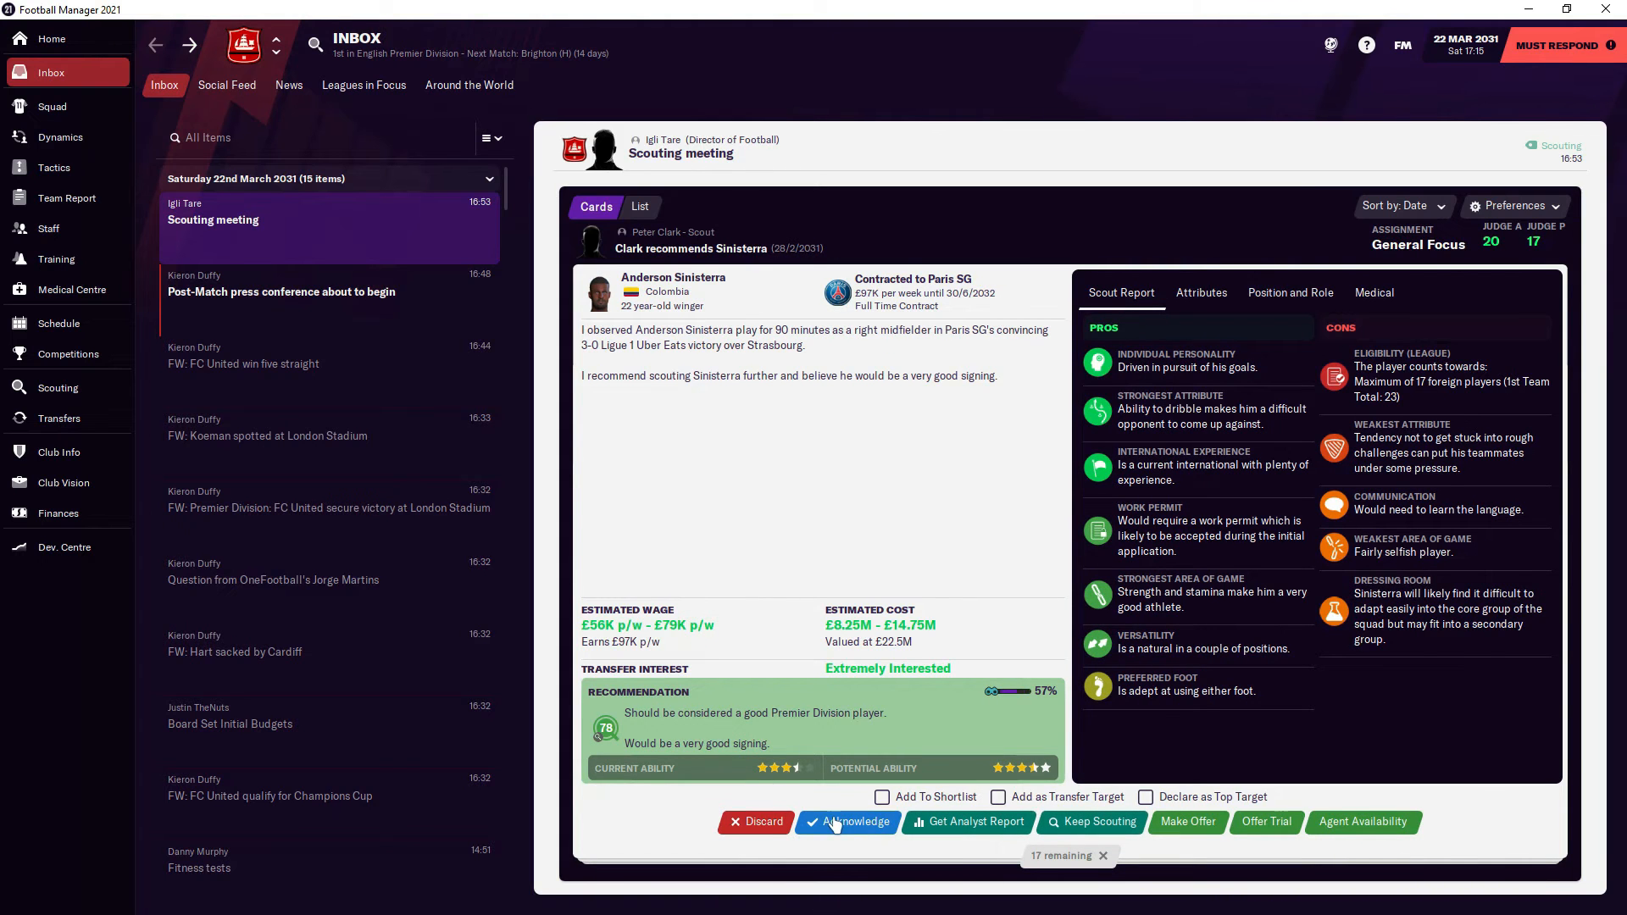
# - Acknowledge Sinisterra, review Diego Ibarra's career stats history, then clear Ibarra's recommendation
pyautogui.click(833, 821)
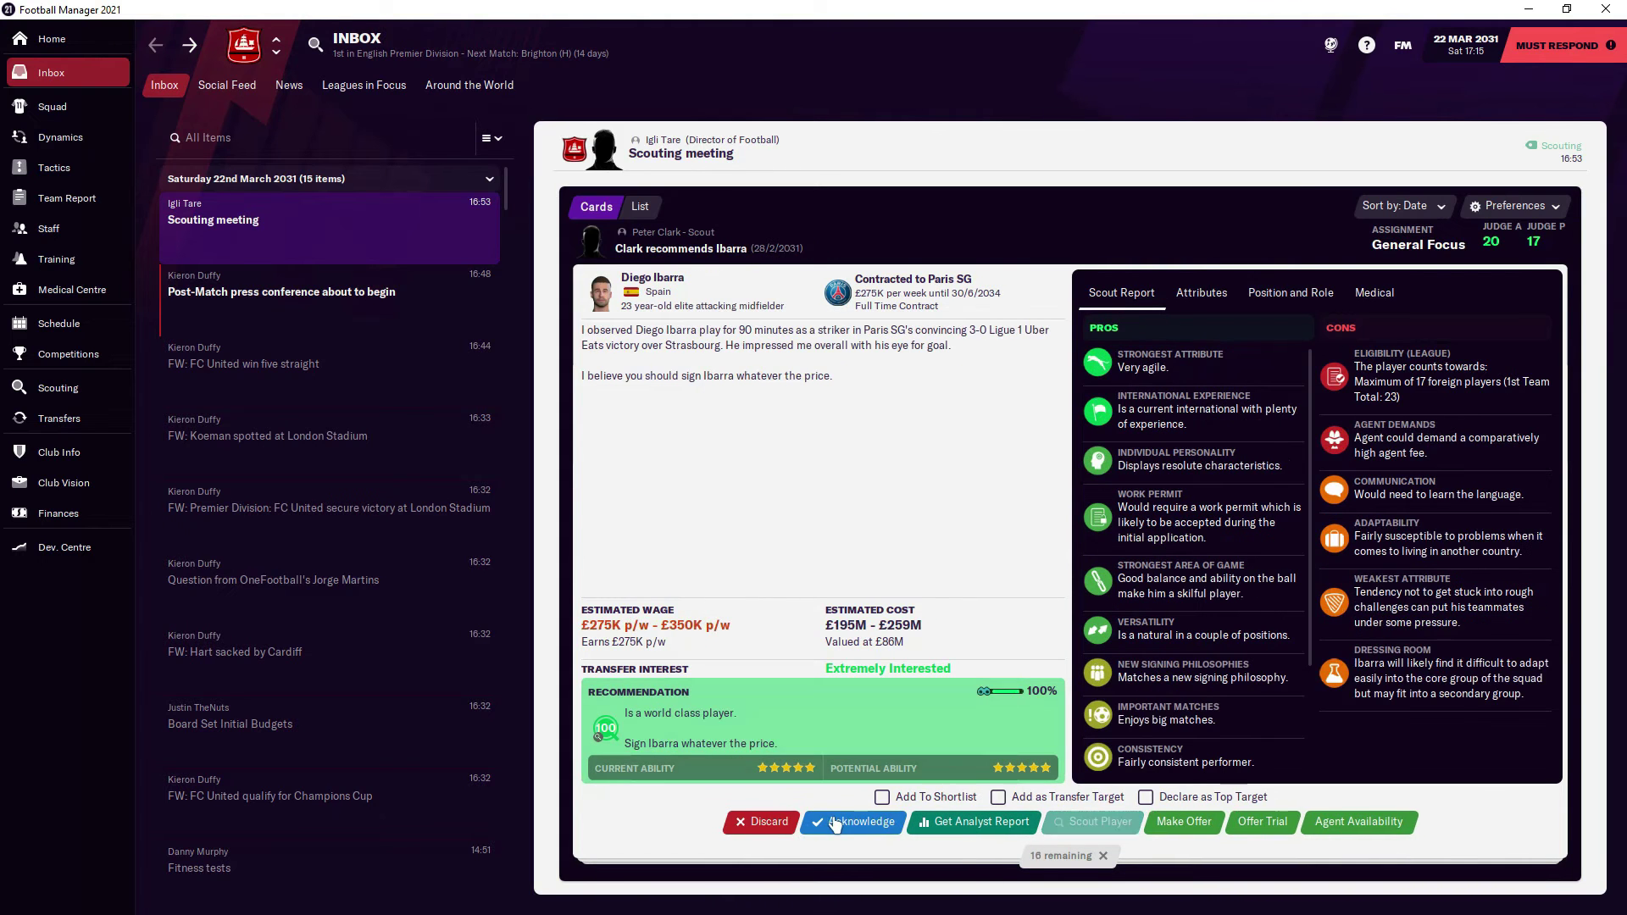
pyautogui.click(652, 279)
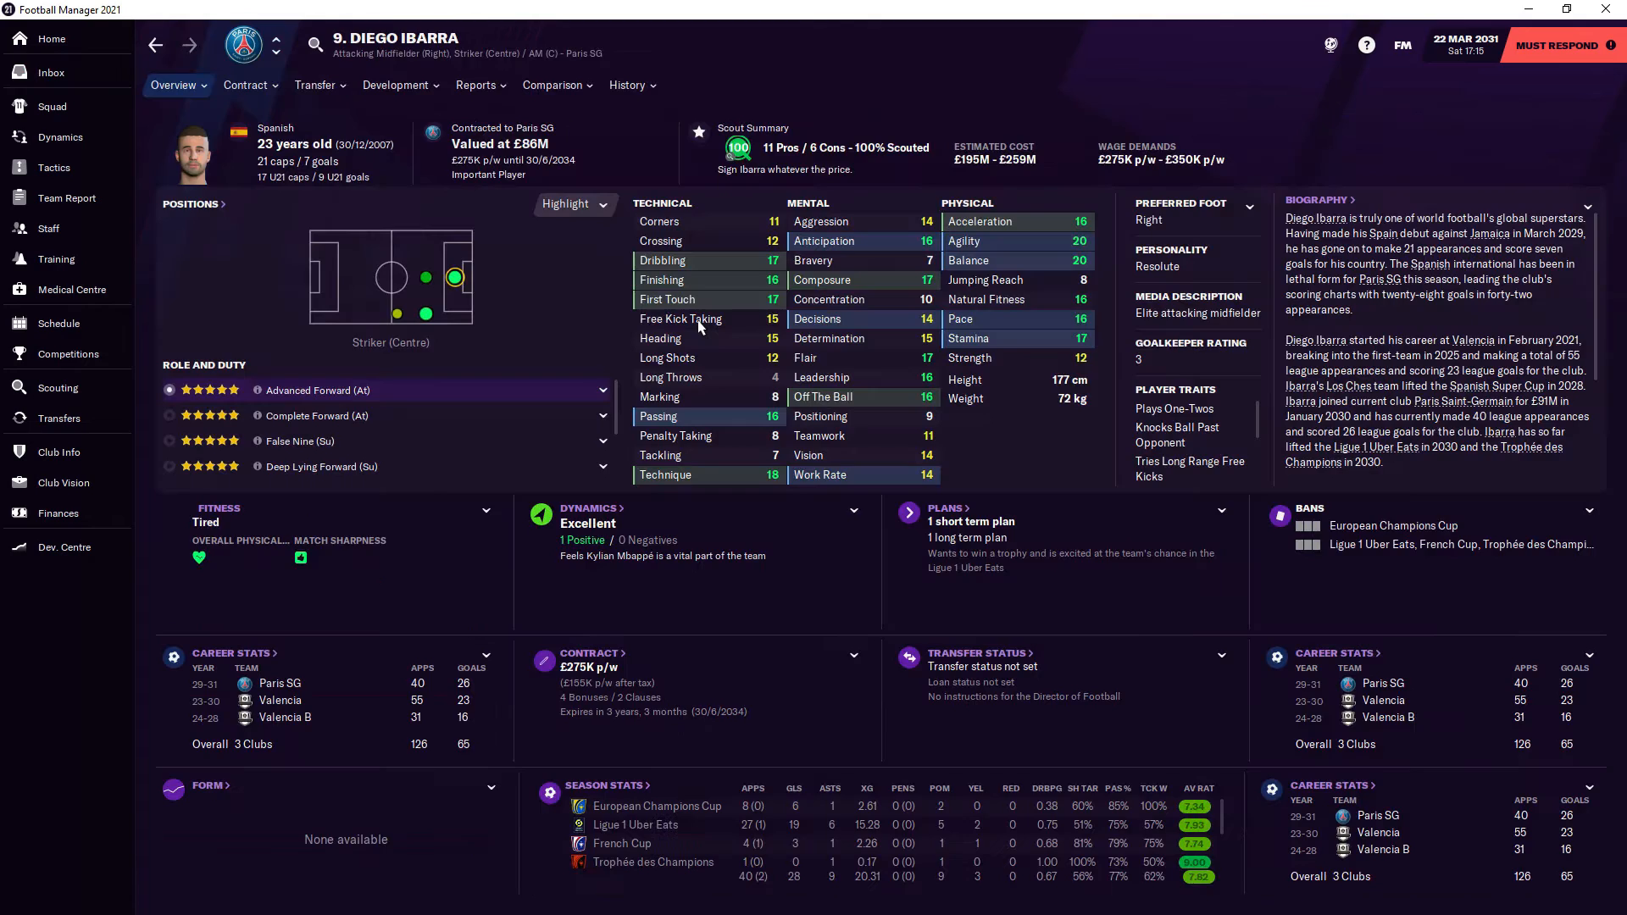
pyautogui.click(632, 84)
pyautogui.click(648, 114)
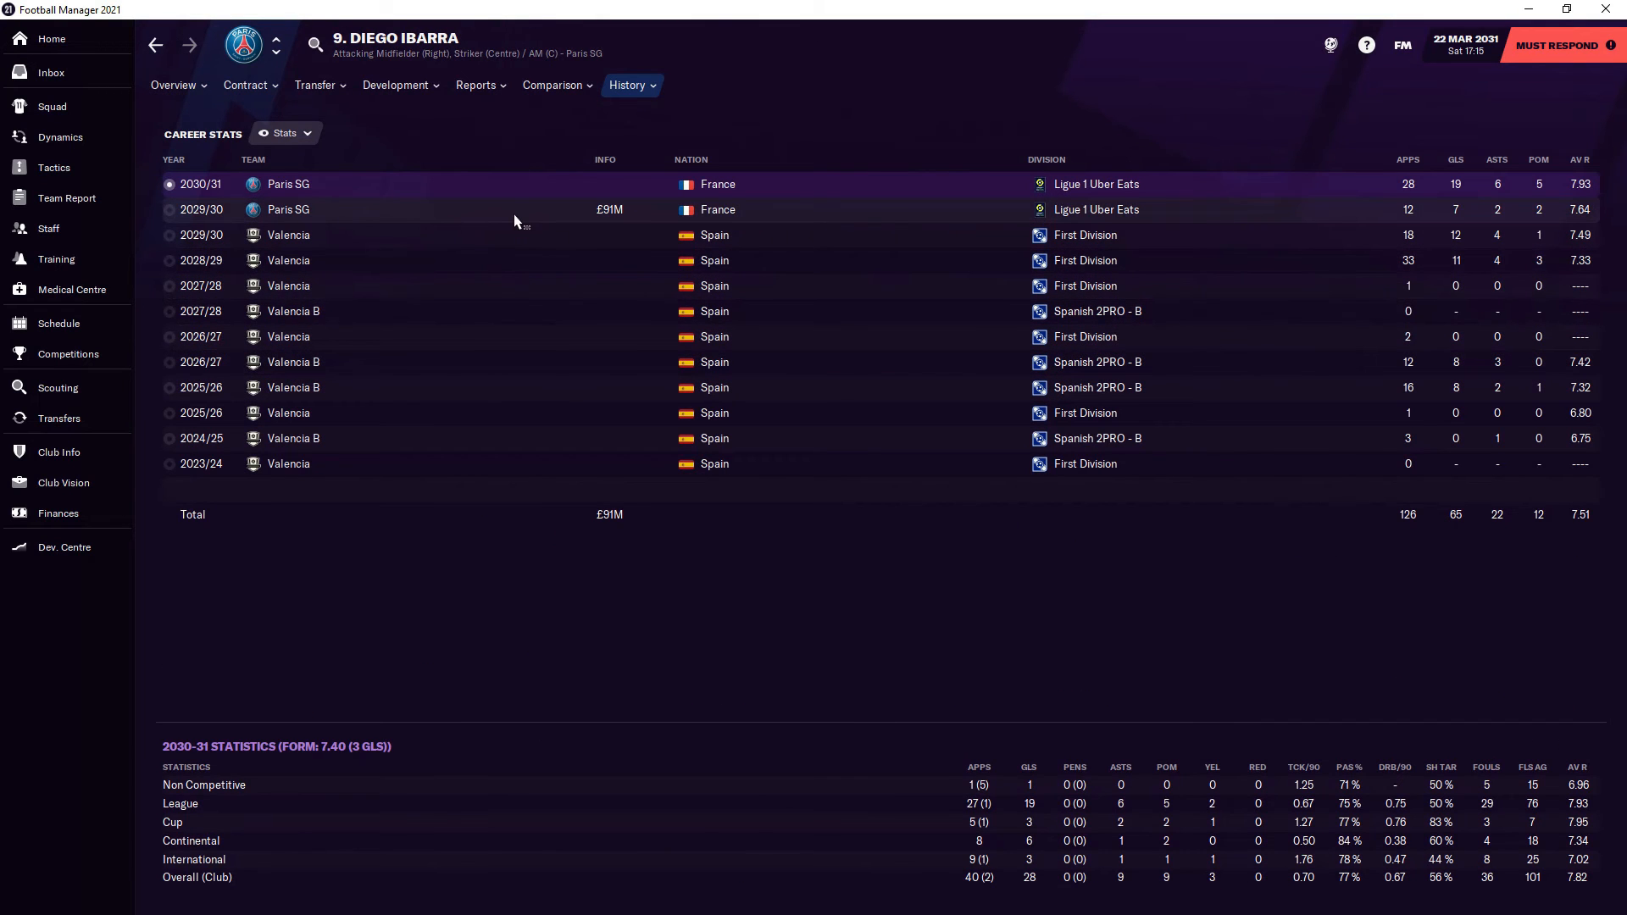
pyautogui.click(155, 47)
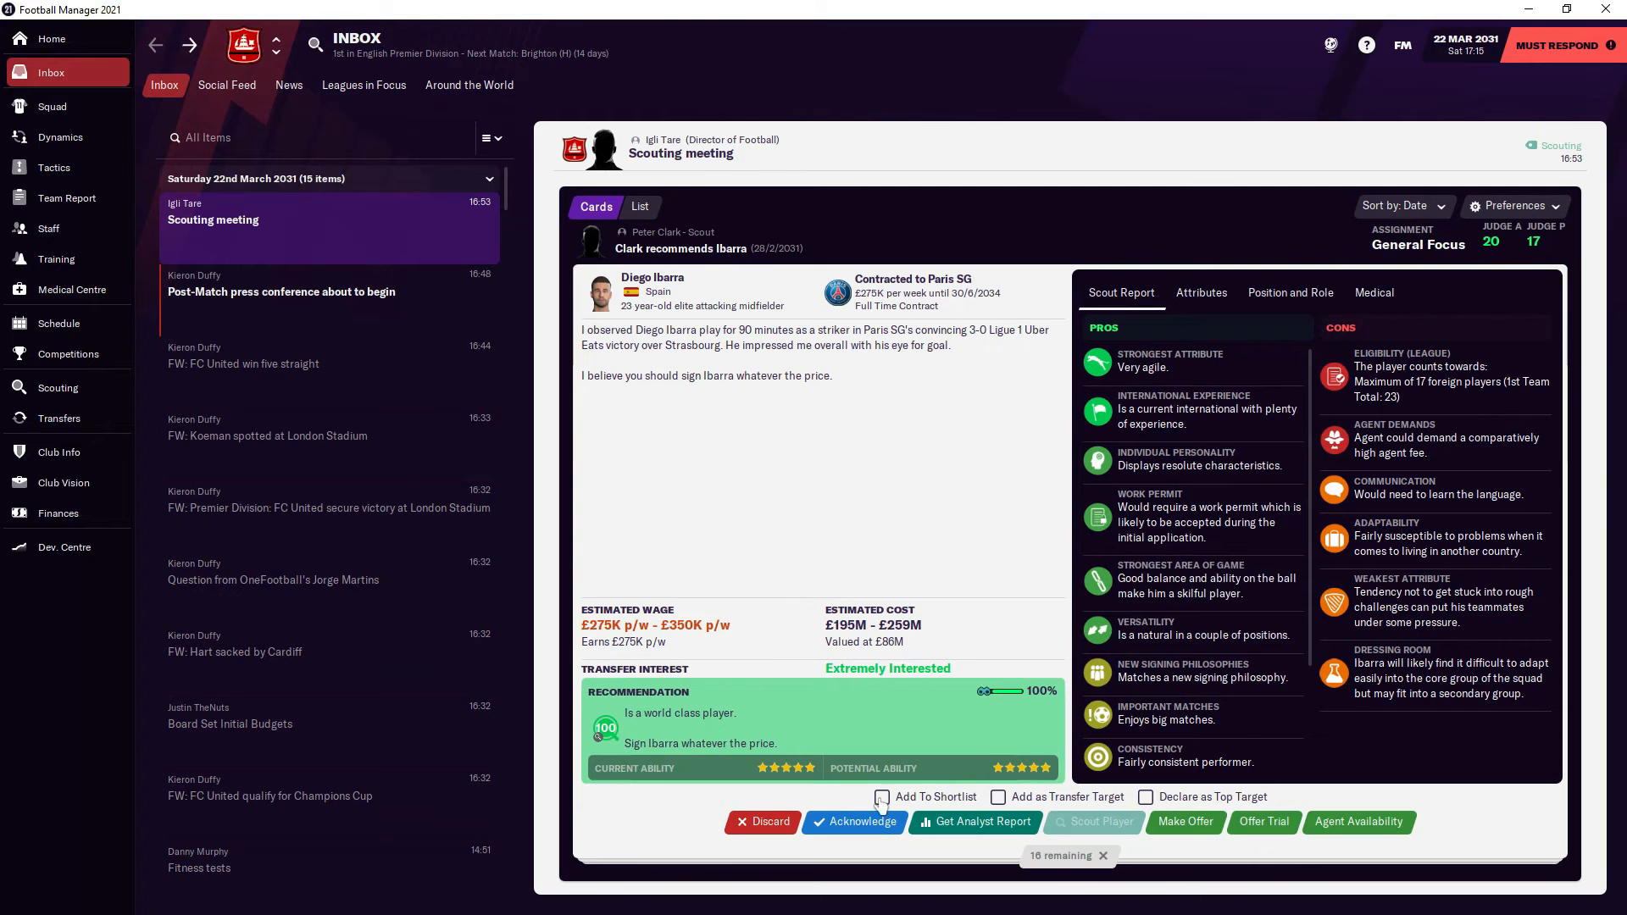
pyautogui.click(869, 826)
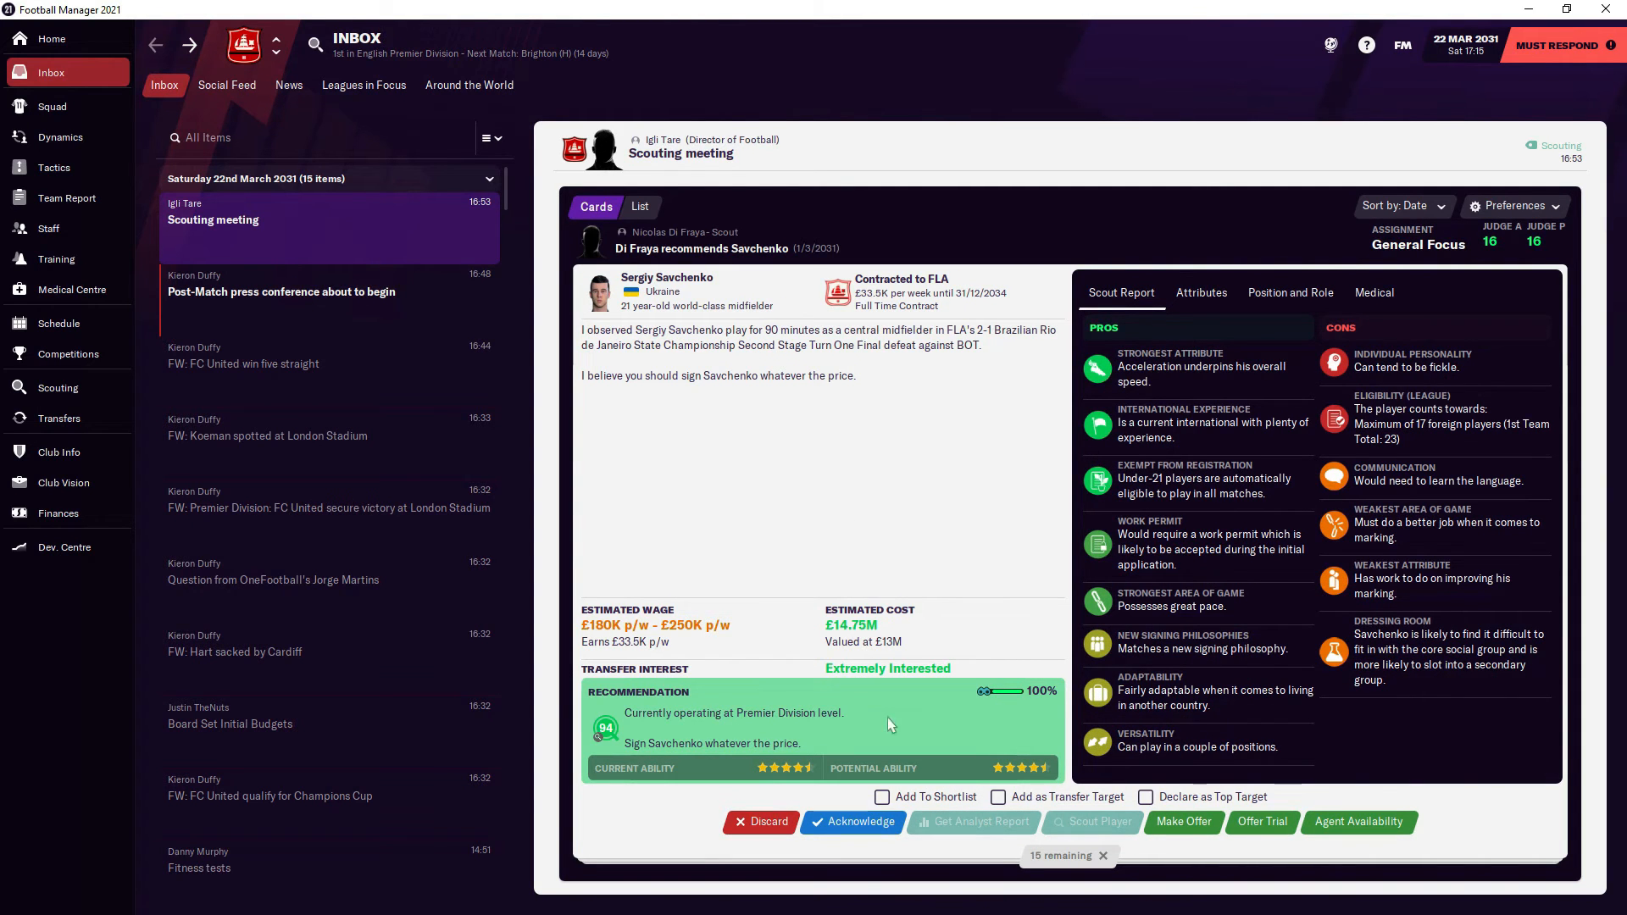
# - Check Sergiy Savchenko's central-midfield roles and the current squad list before returning to the meeting
pyautogui.click(667, 278)
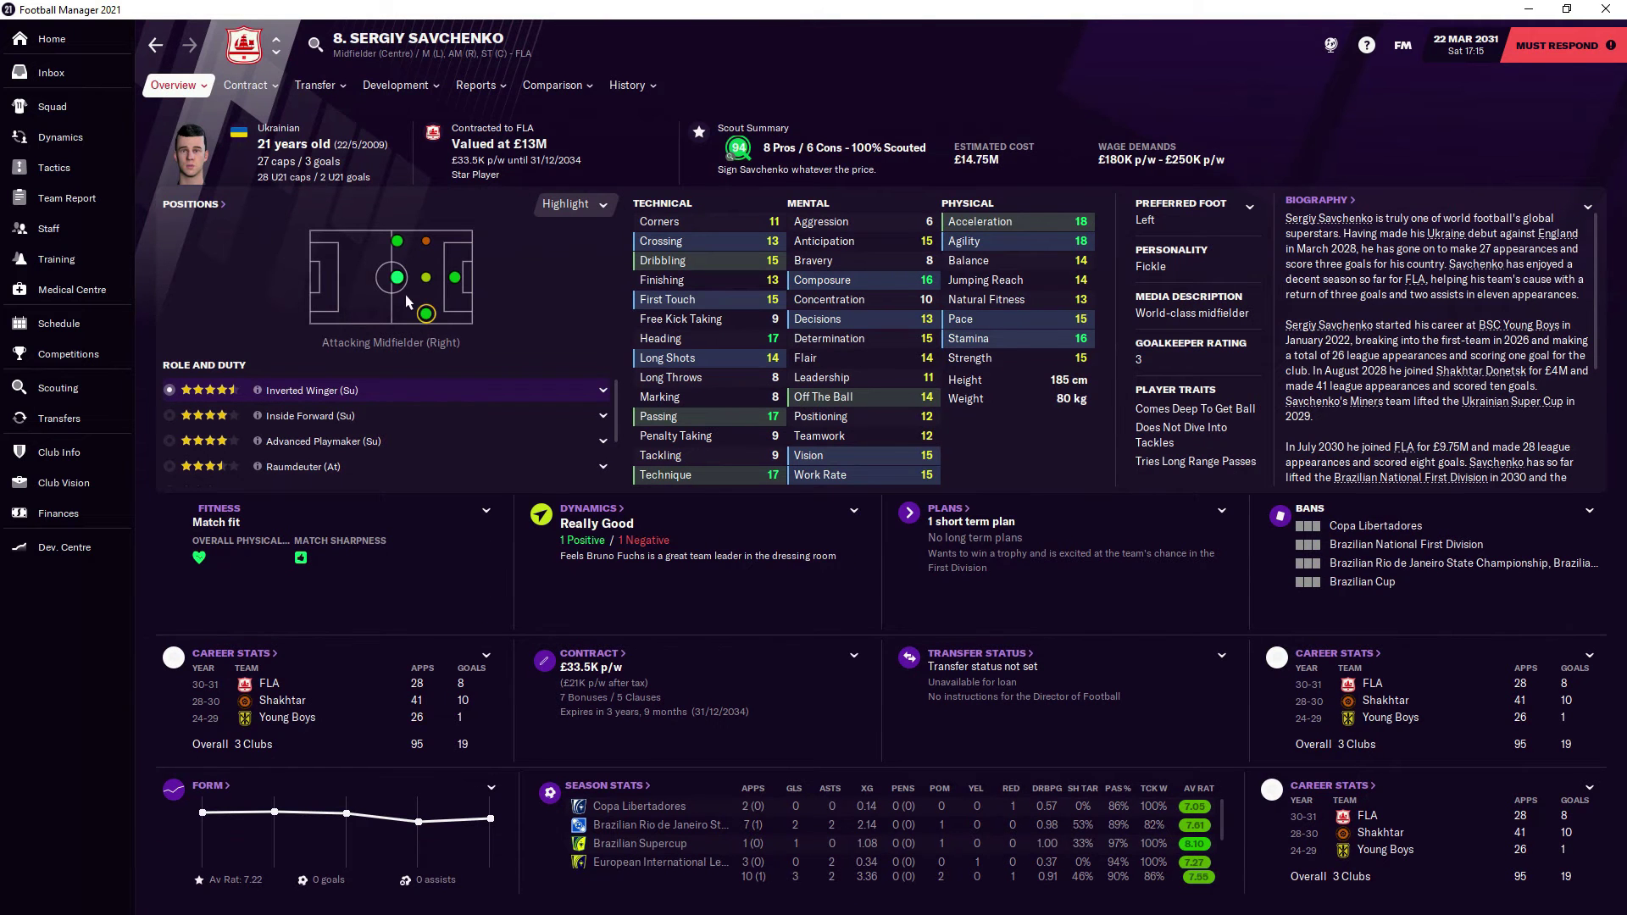
pyautogui.click(398, 277)
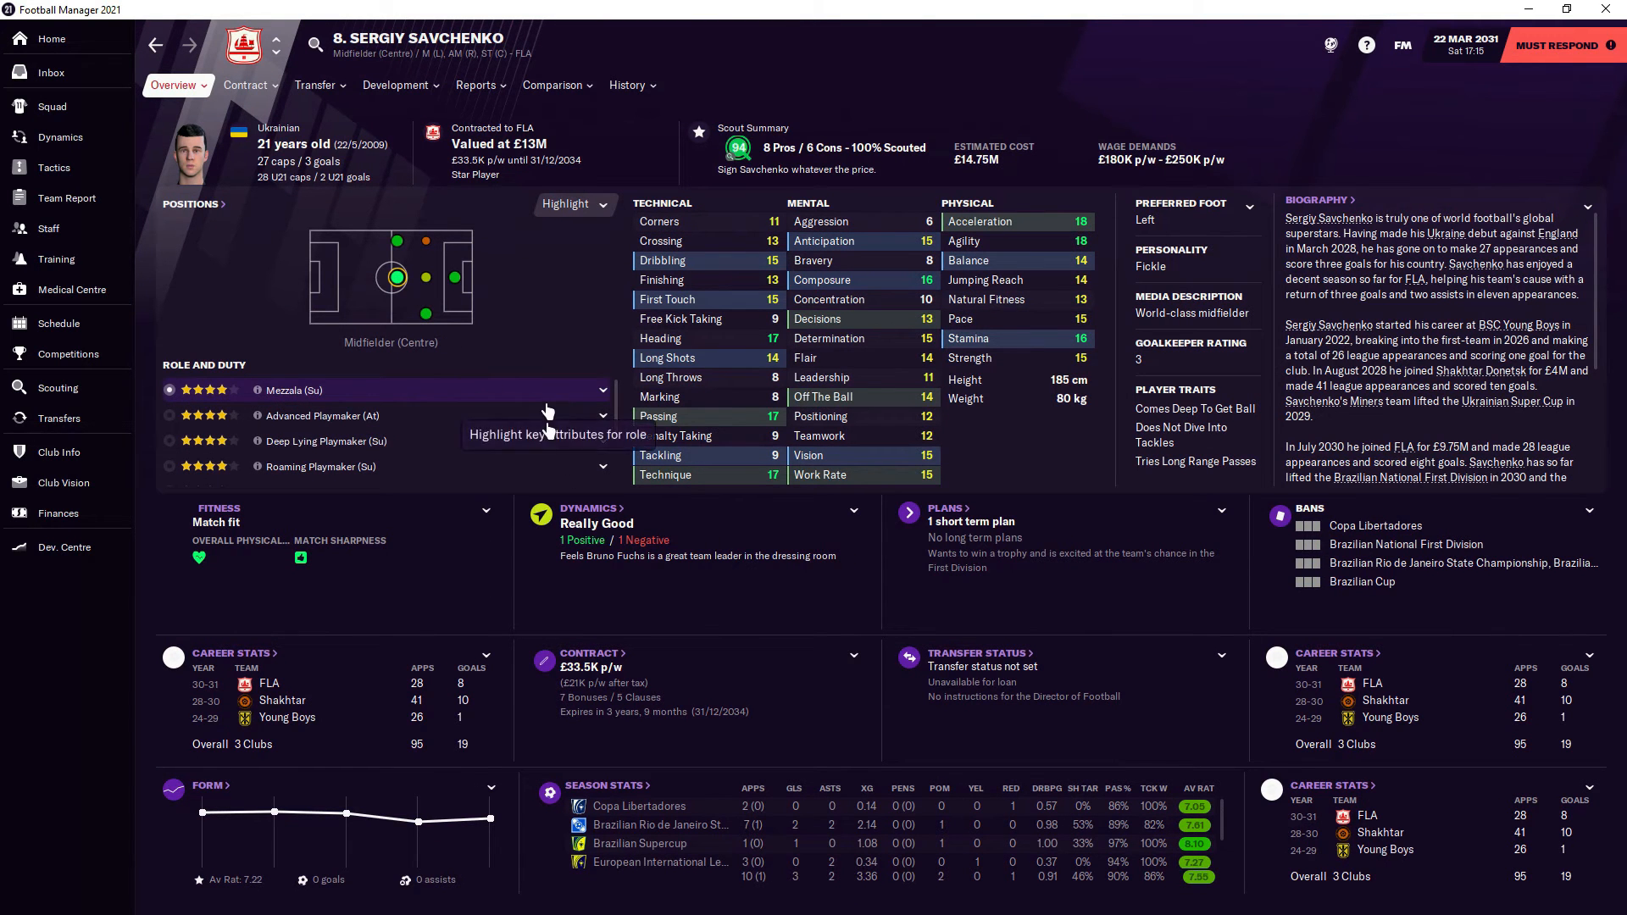
pyautogui.click(155, 47)
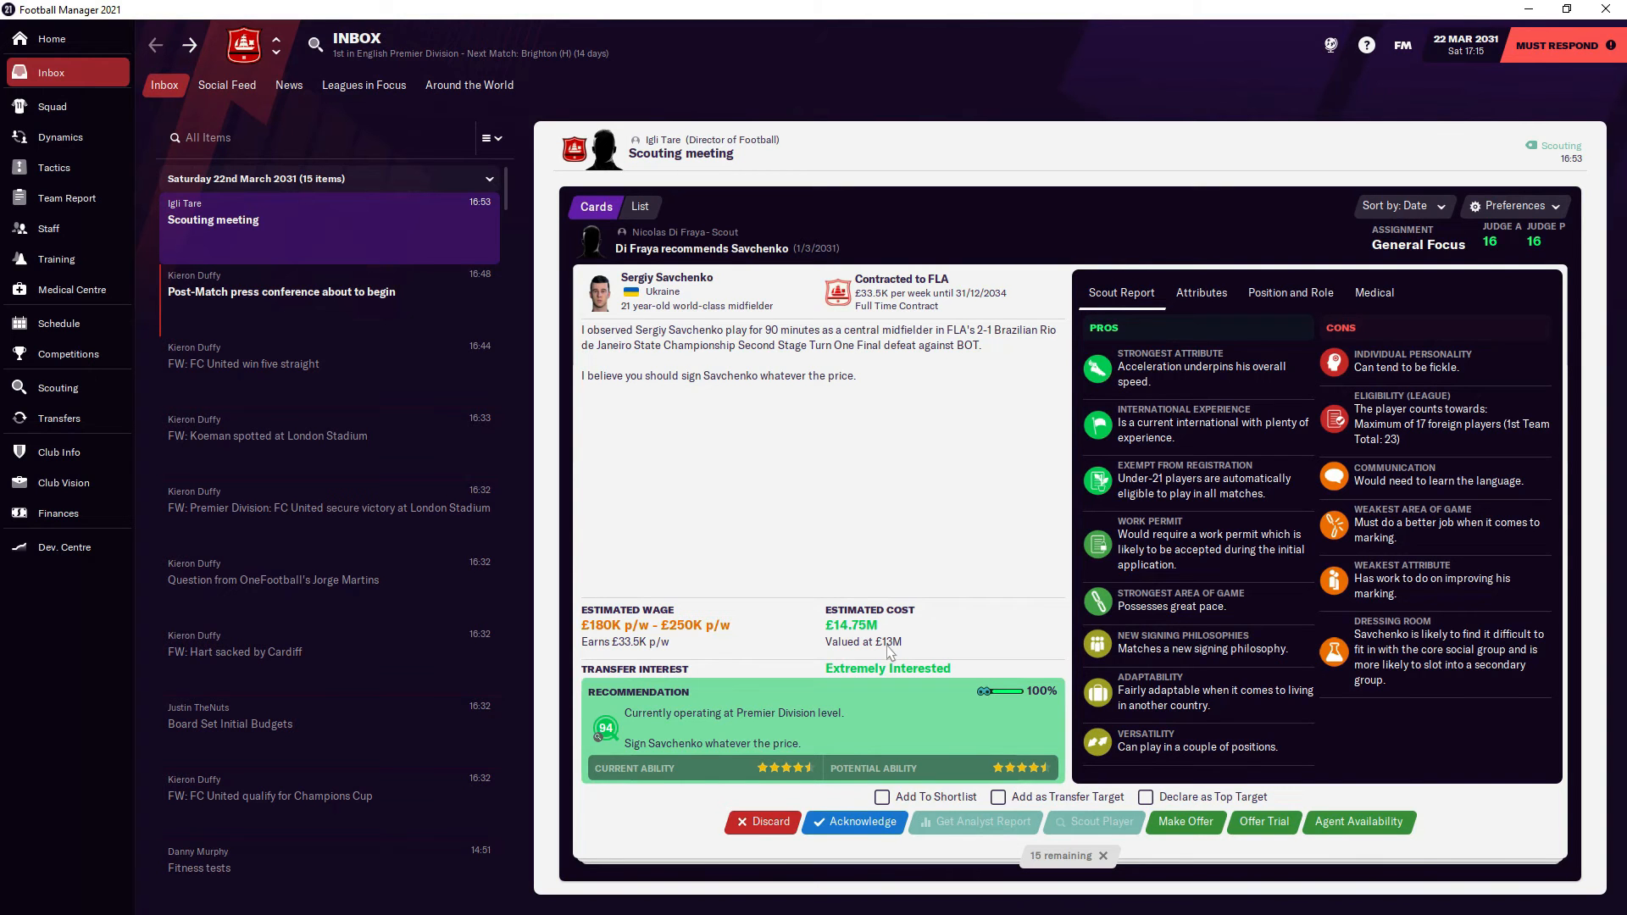
pyautogui.click(52, 107)
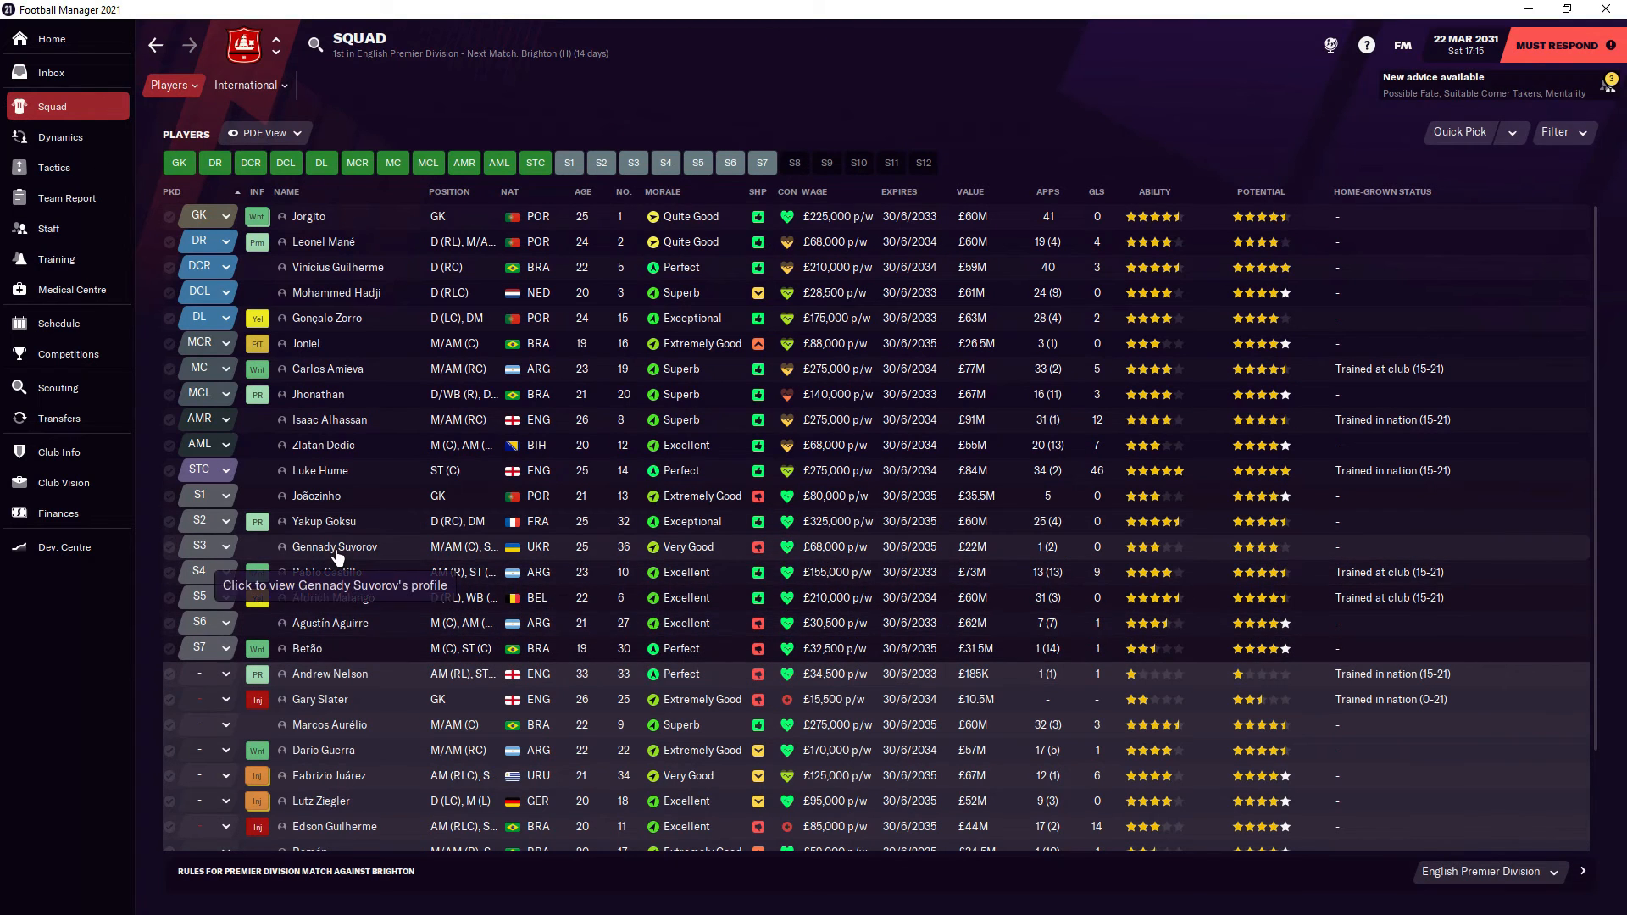
pyautogui.click(155, 45)
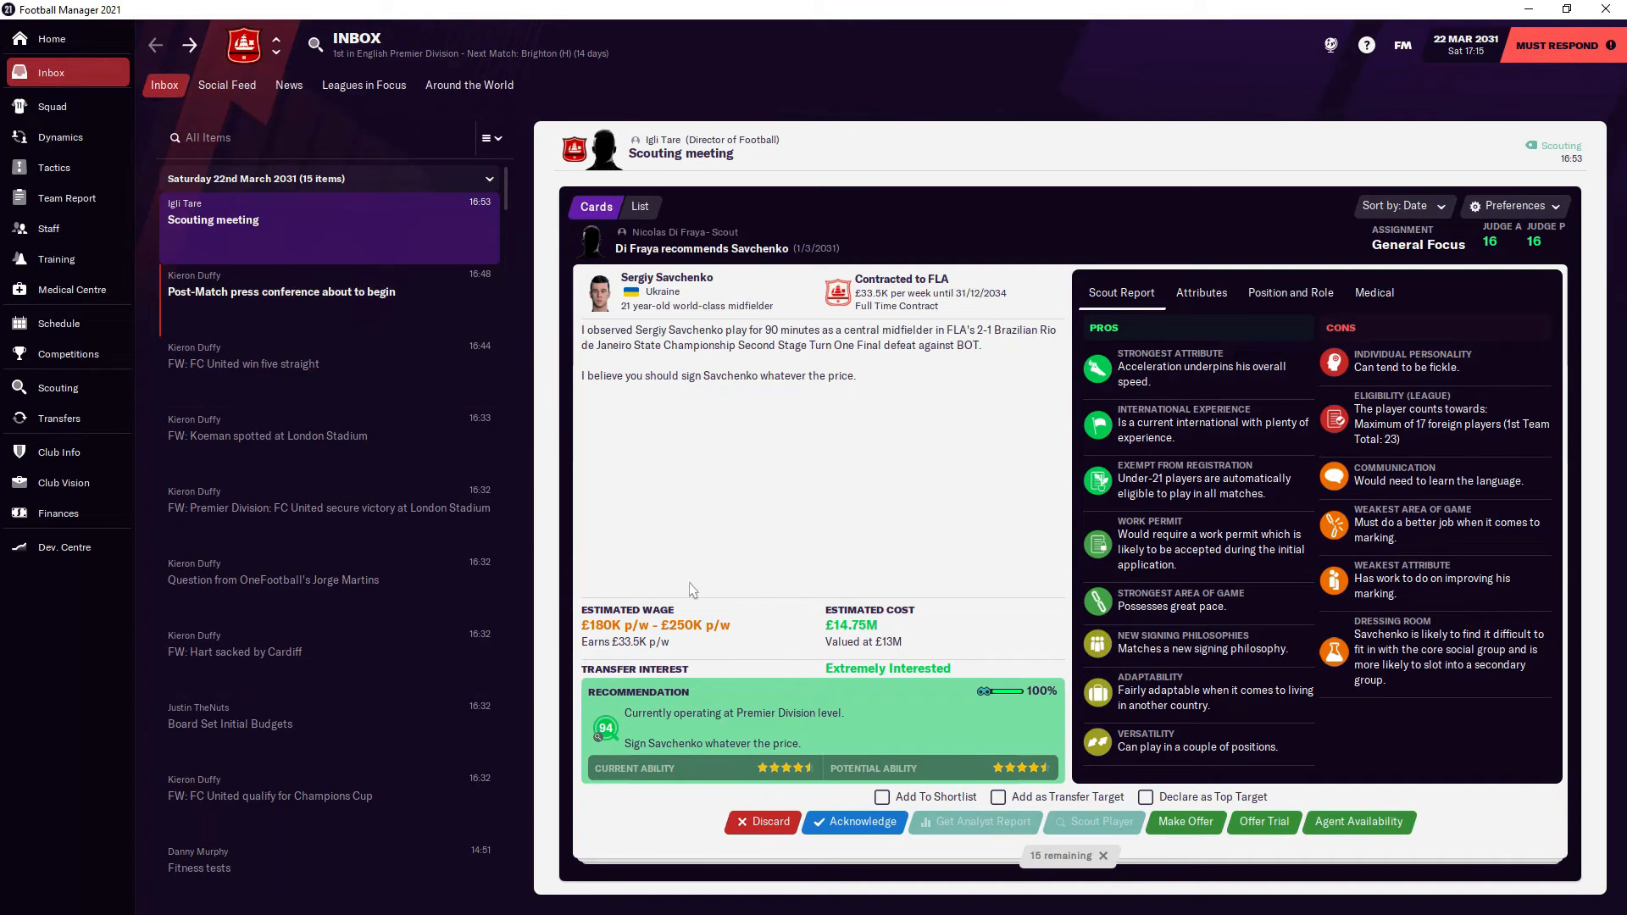
# - Acknowledge Savchenko and Justo, keep scouting Busquets, Gordon and Chiusoli, discard Puñet, Perrot, López and Cavelan
pyautogui.click(863, 821)
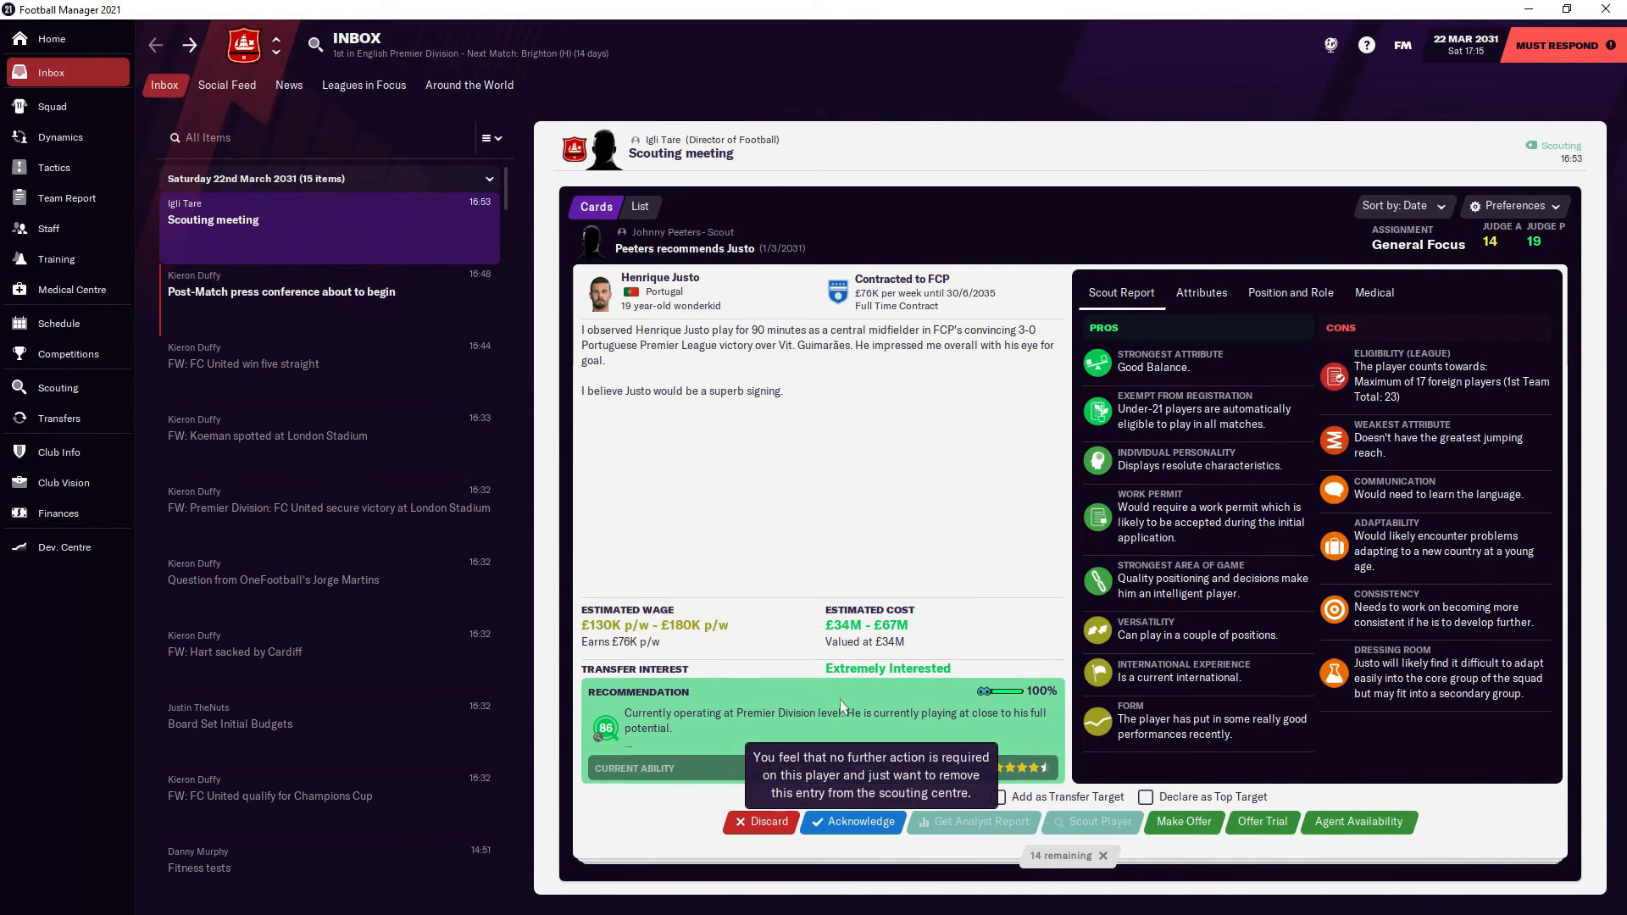
pyautogui.click(839, 830)
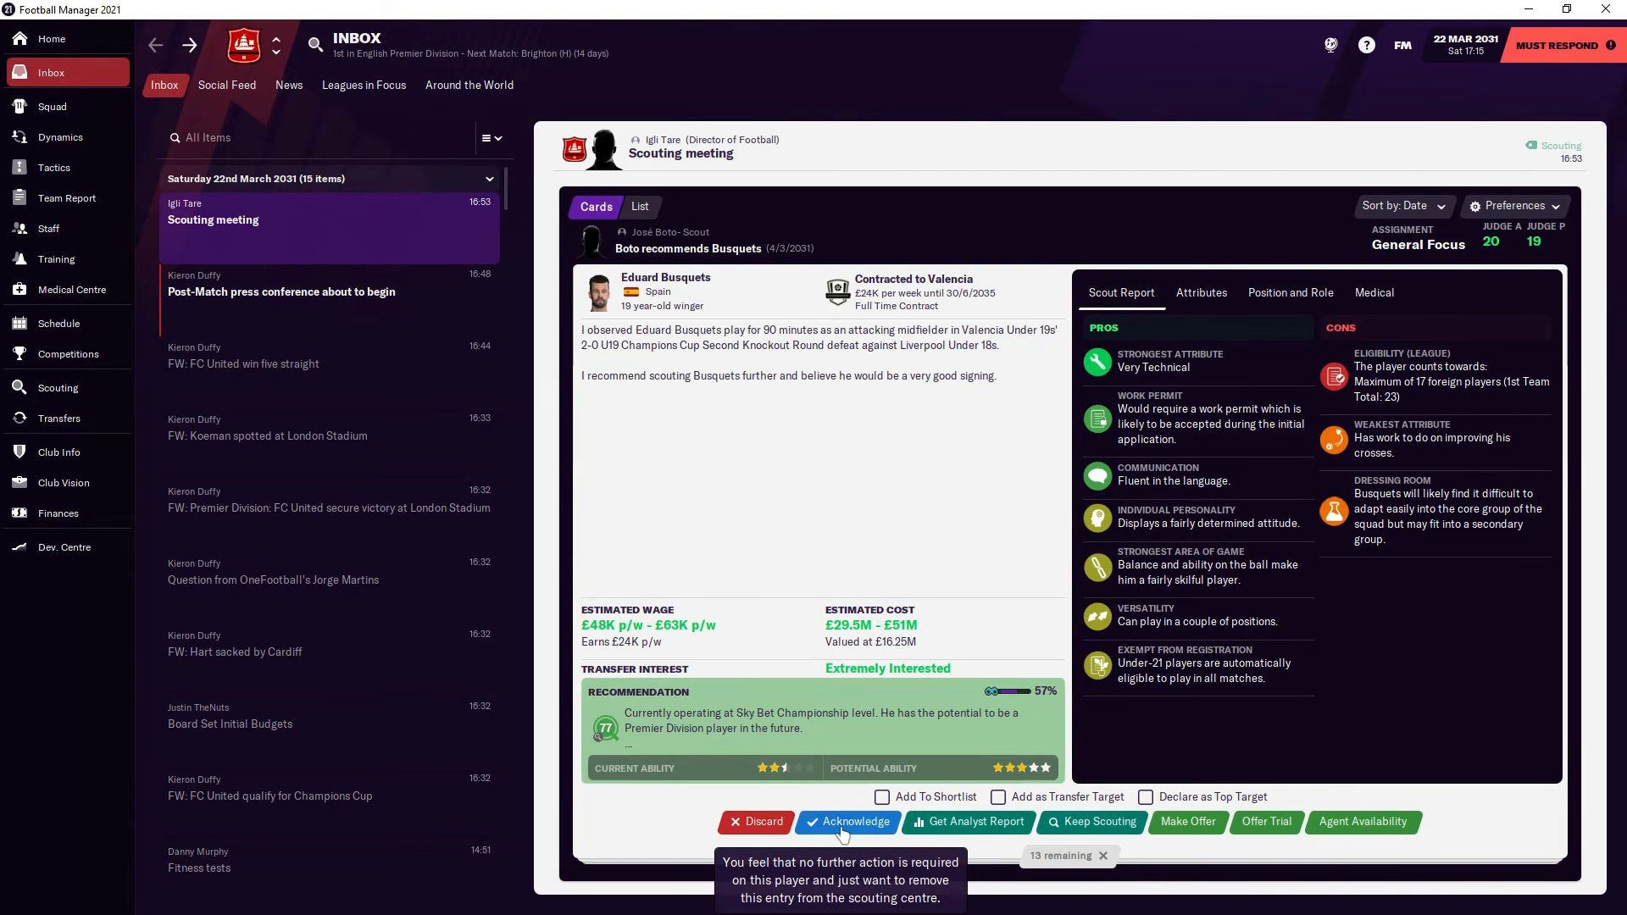
pyautogui.click(1078, 824)
pyautogui.click(1057, 827)
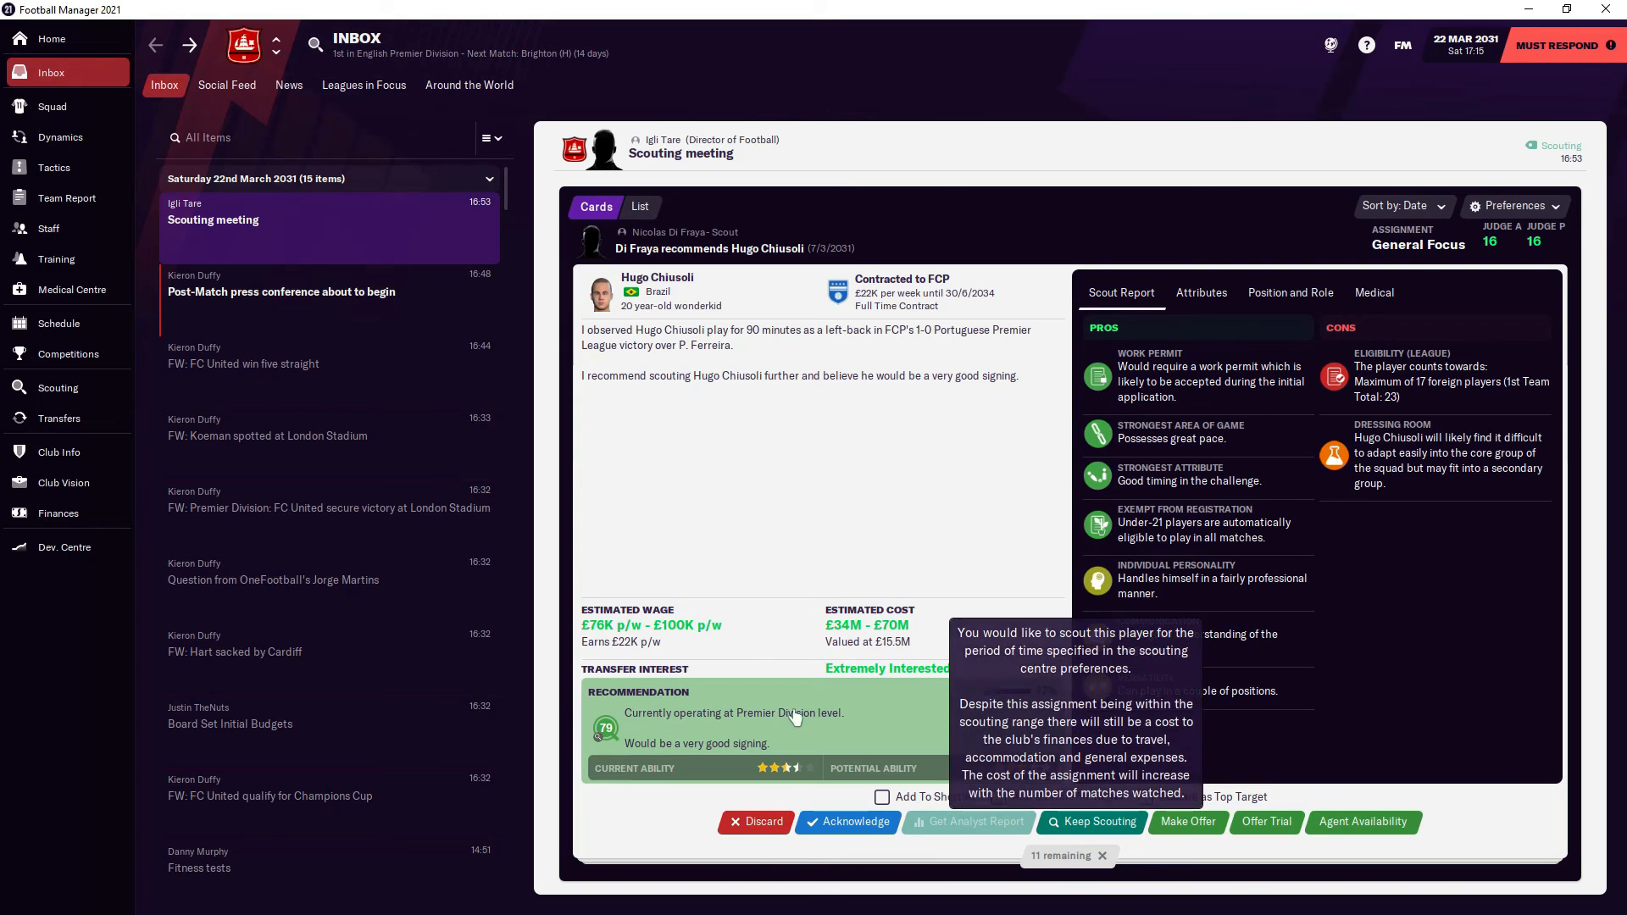
pyautogui.click(1082, 830)
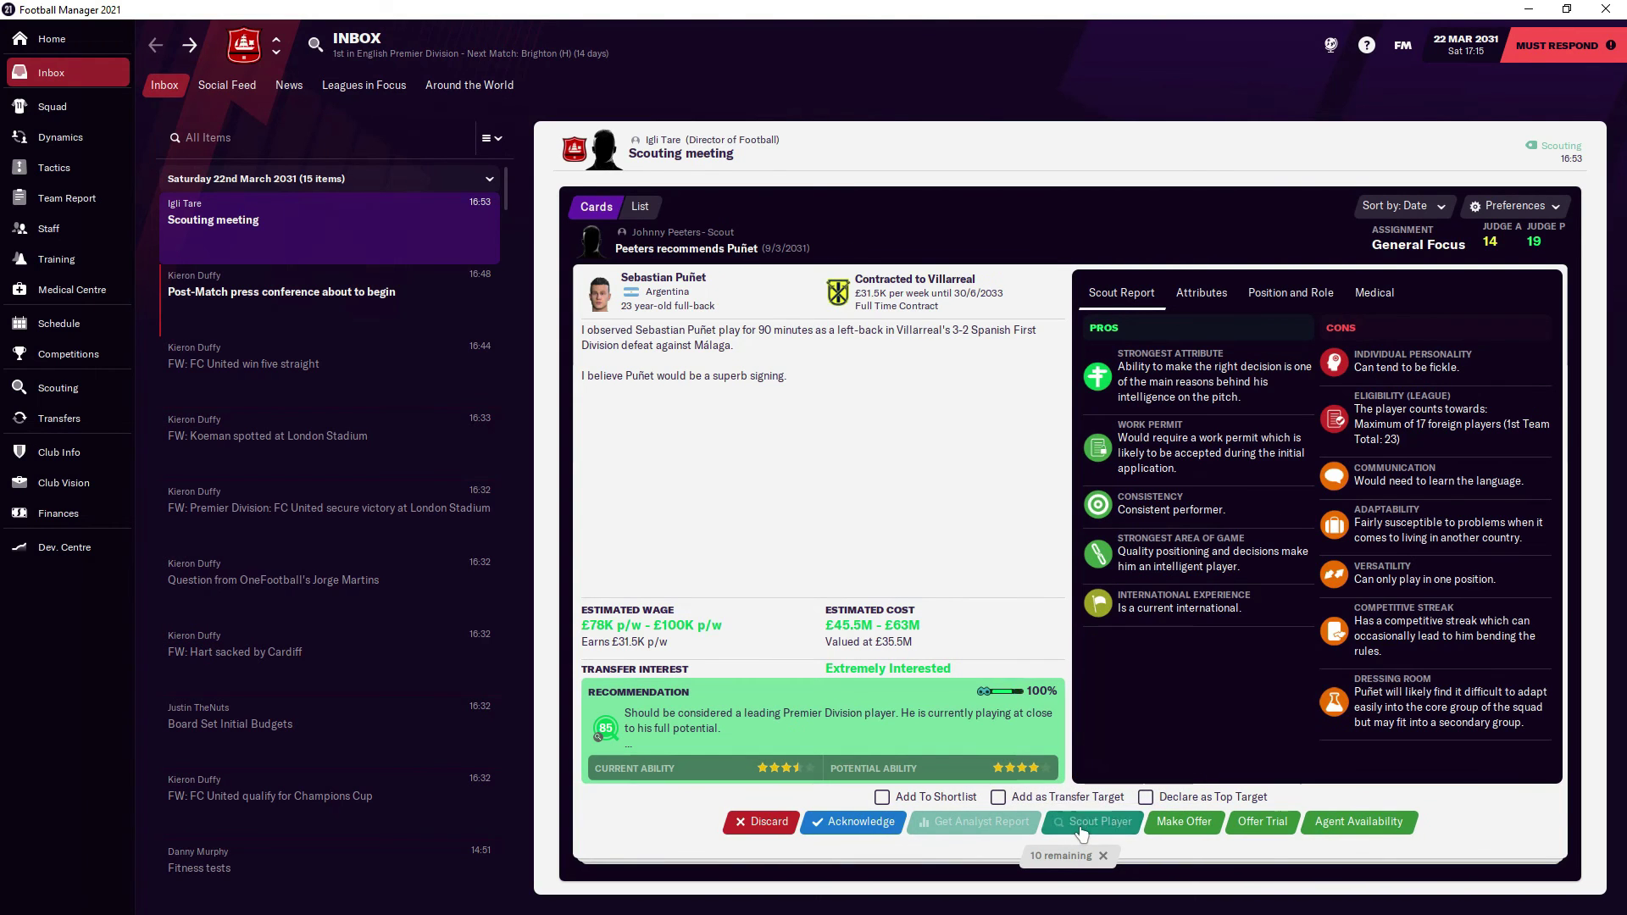
pyautogui.click(768, 821)
pyautogui.click(765, 824)
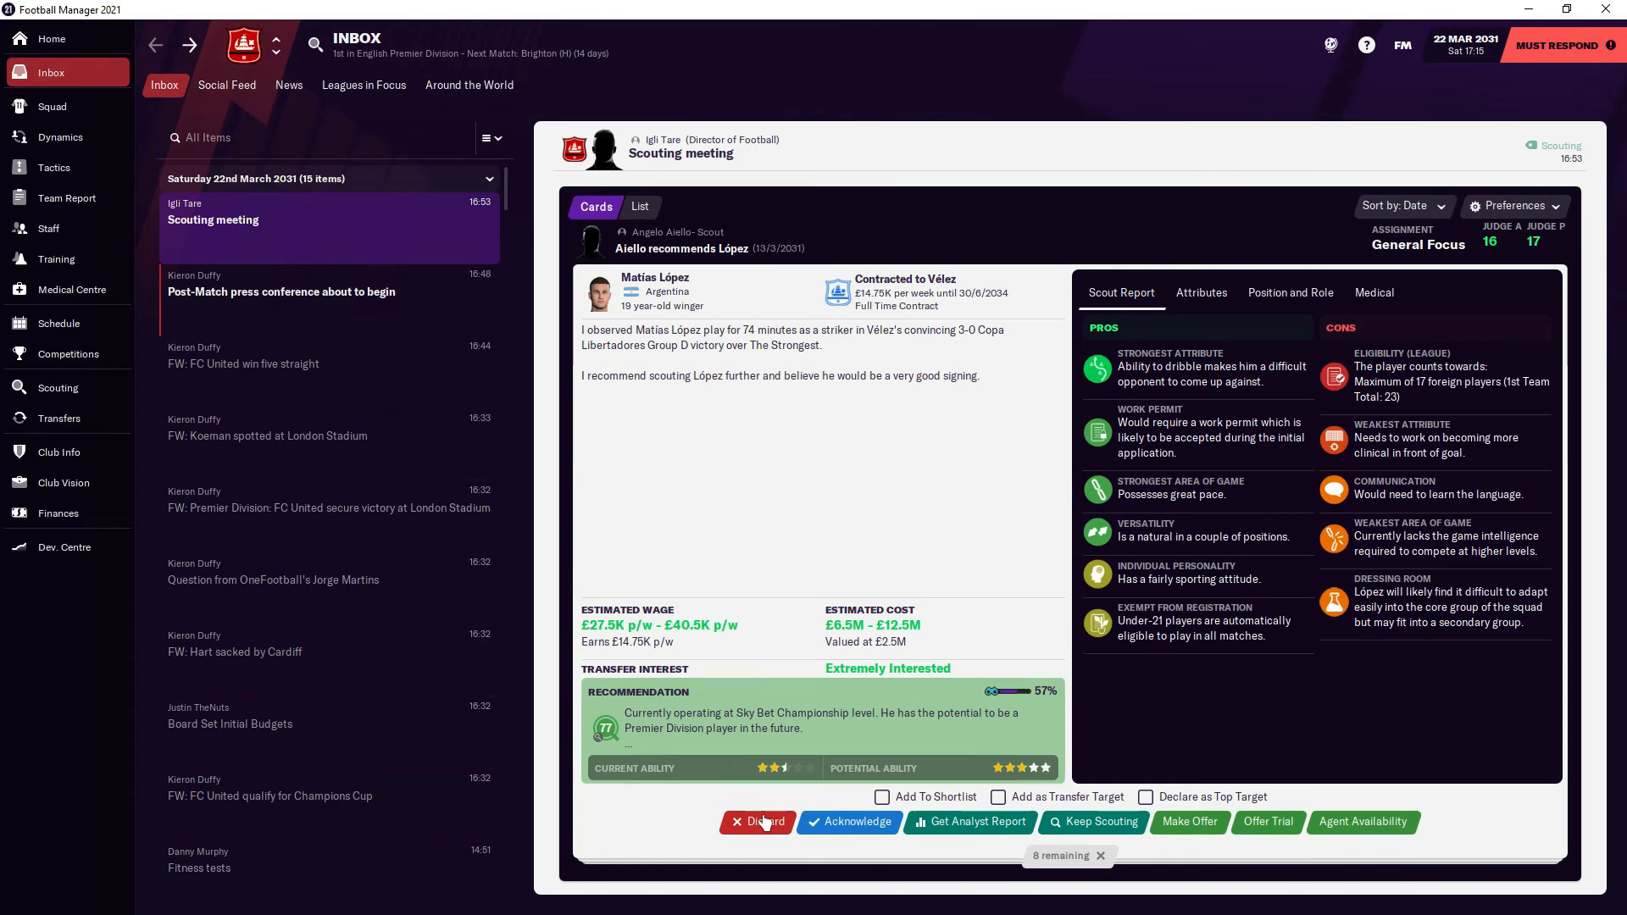
pyautogui.click(764, 826)
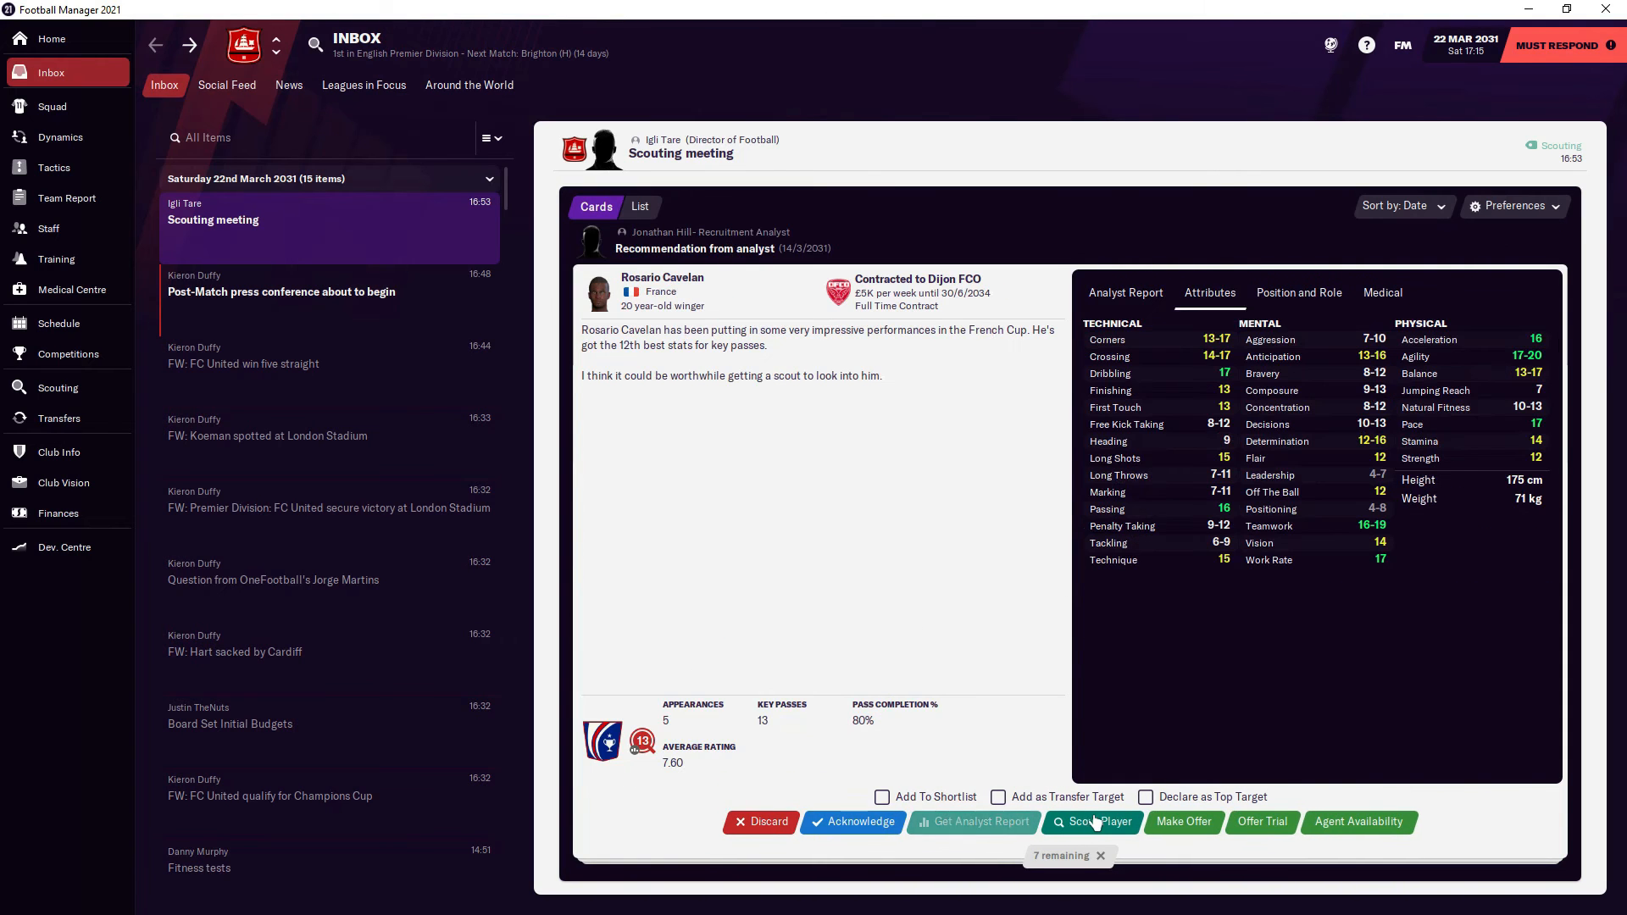
pyautogui.click(768, 830)
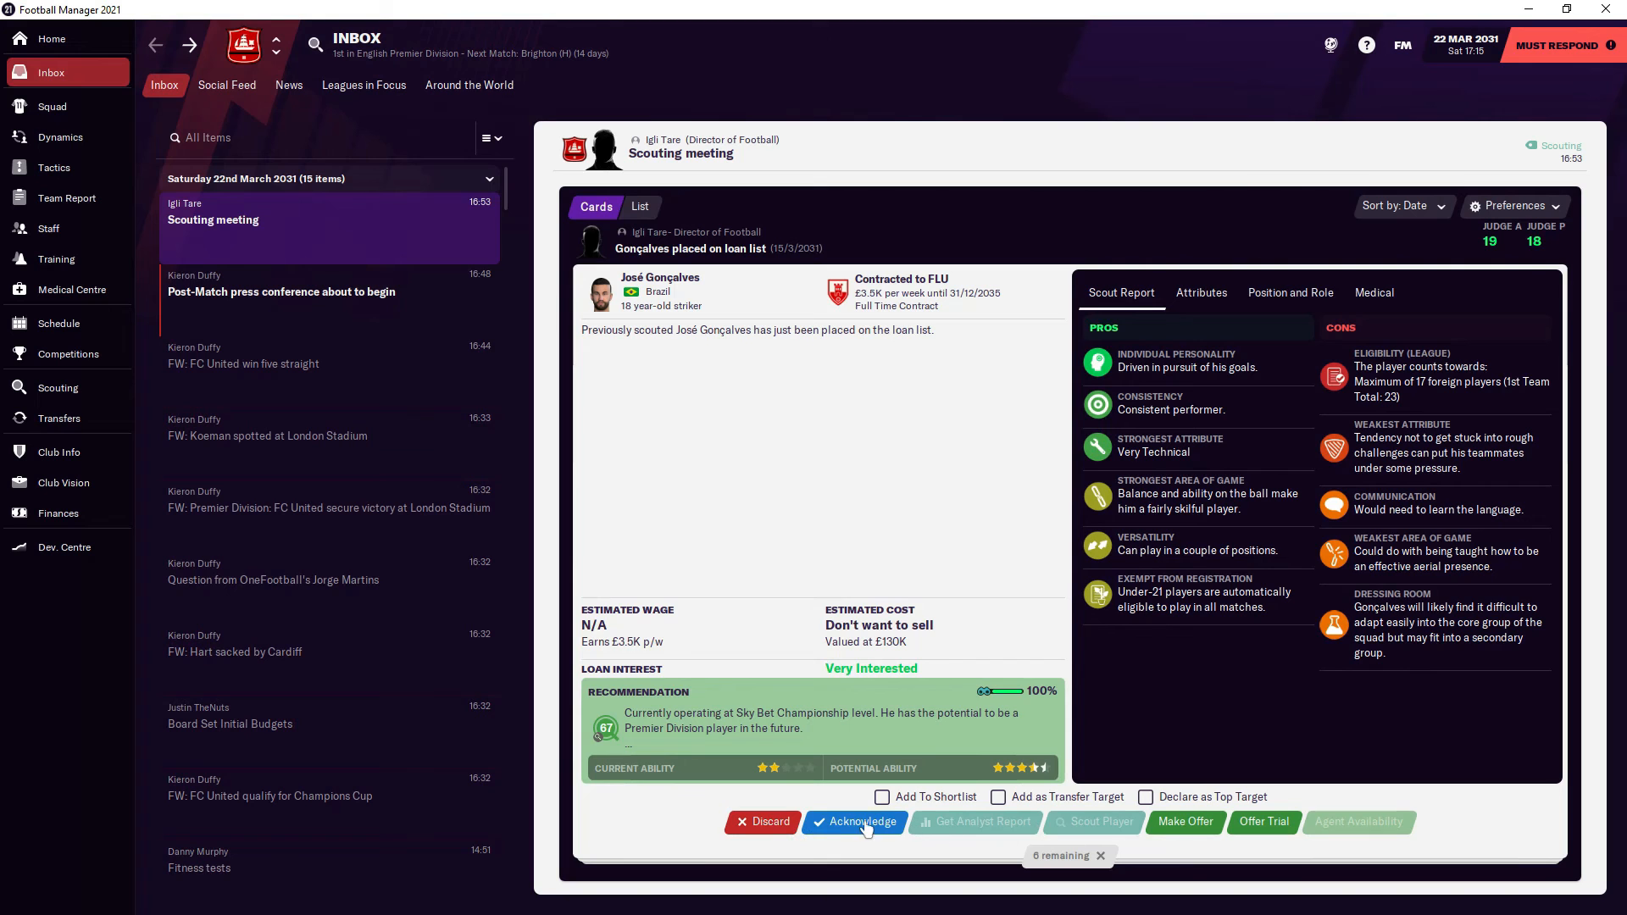
# - Clear Gonçalves' notice, keep scouting Córdoba and Ballimann, process Bello, and clear Ramón Lazo, emptying the meeting
pyautogui.click(854, 822)
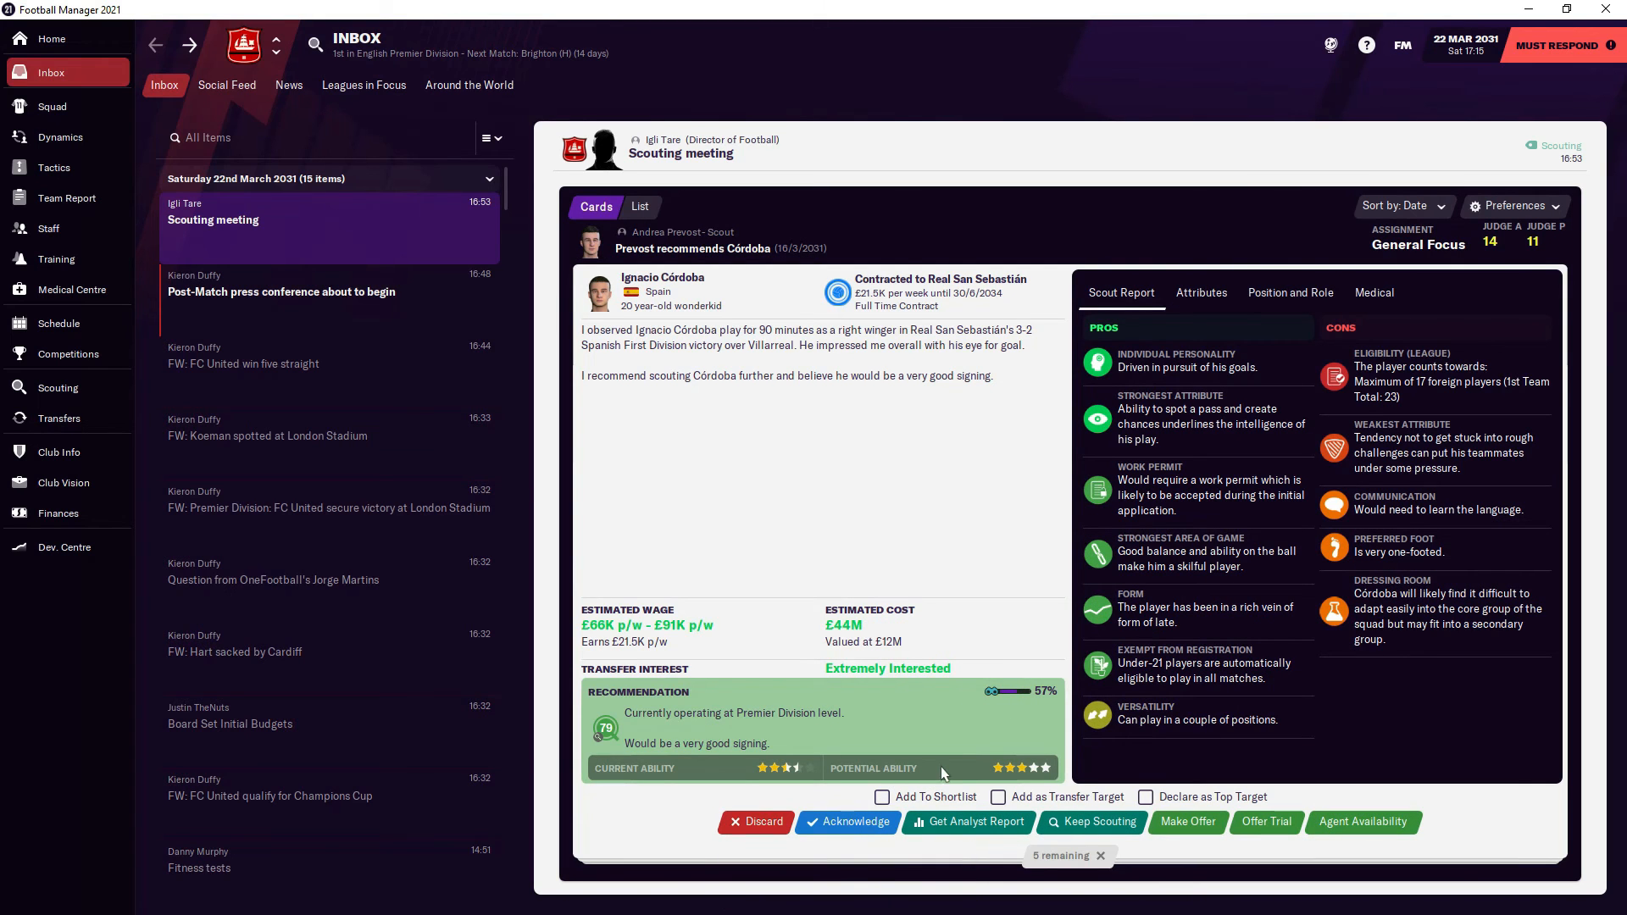
pyautogui.click(1100, 822)
pyautogui.click(1099, 822)
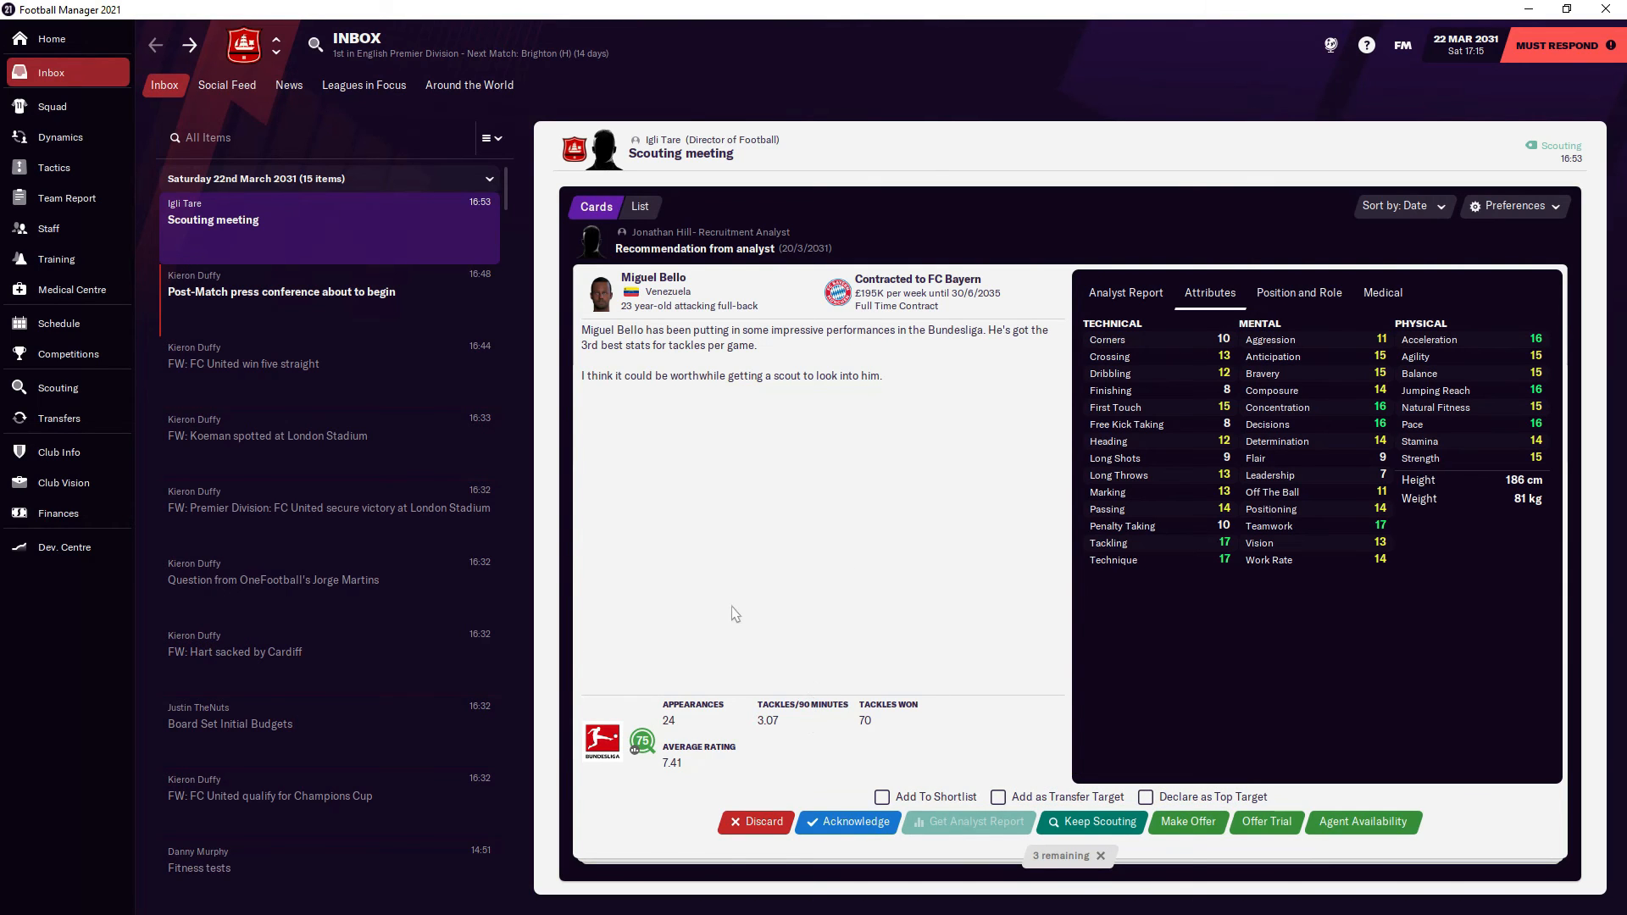
pyautogui.click(853, 826)
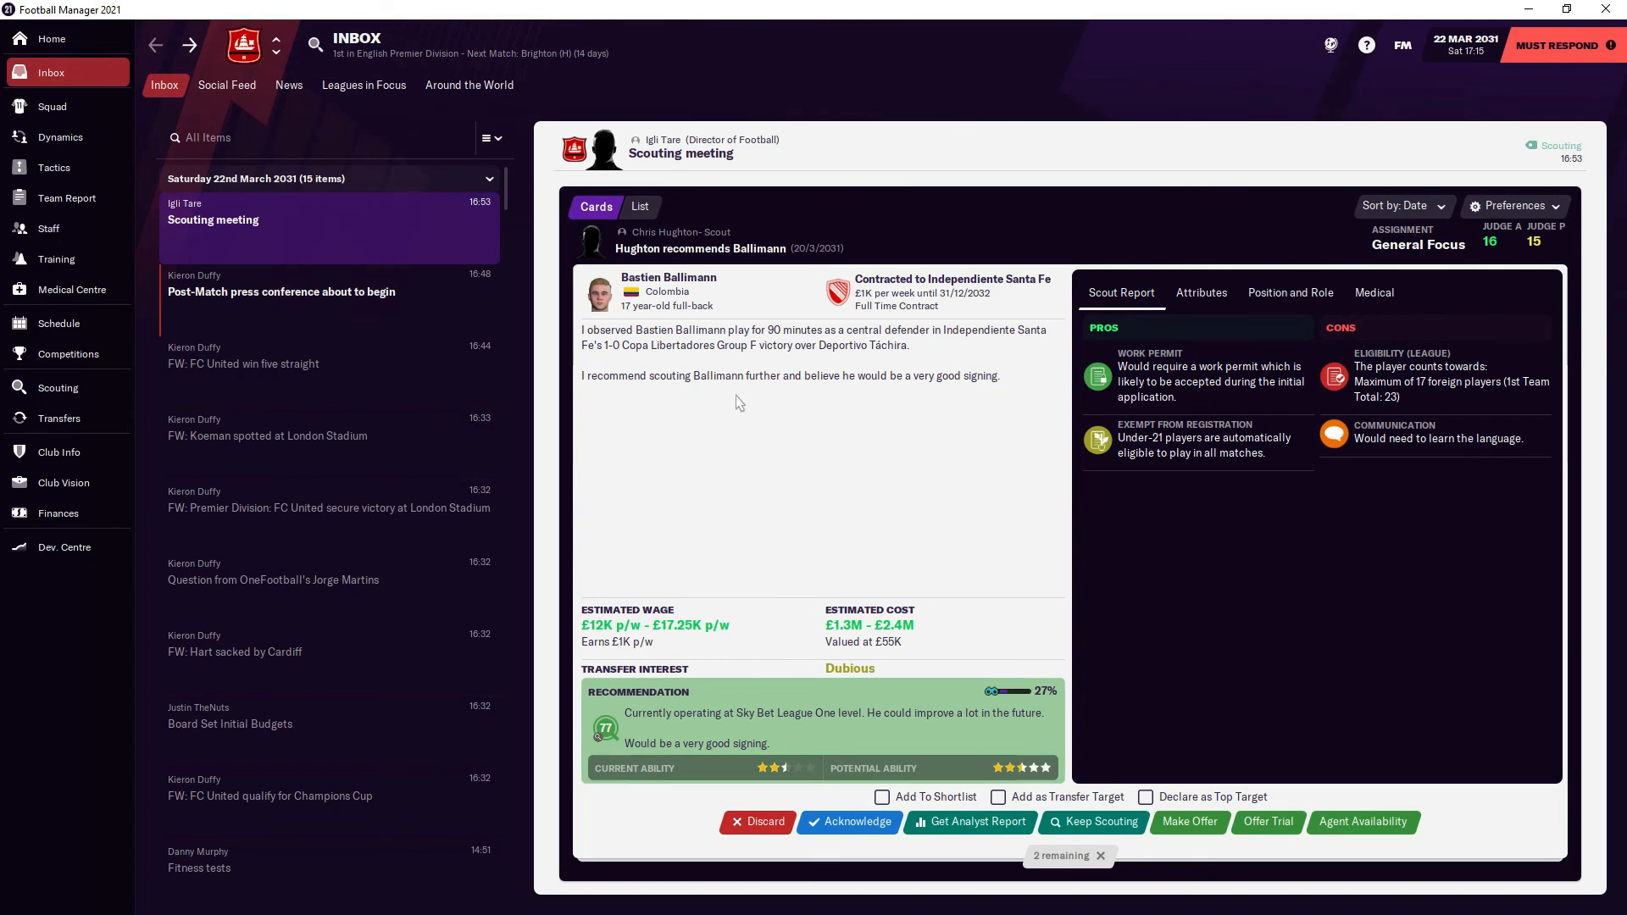
pyautogui.click(1091, 821)
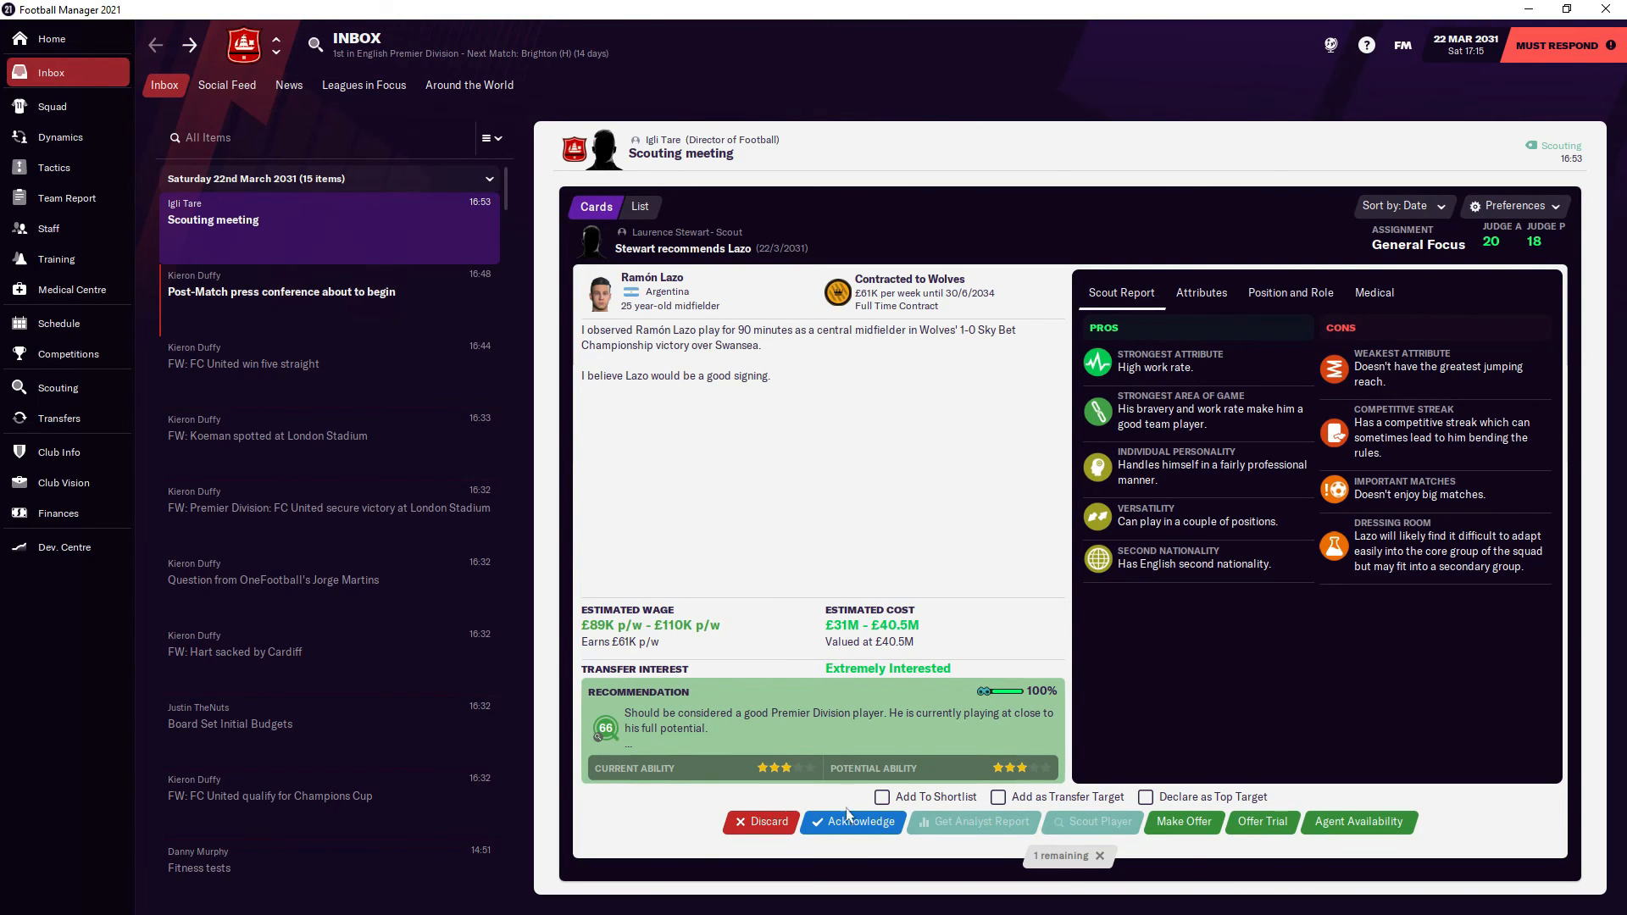
pyautogui.click(769, 821)
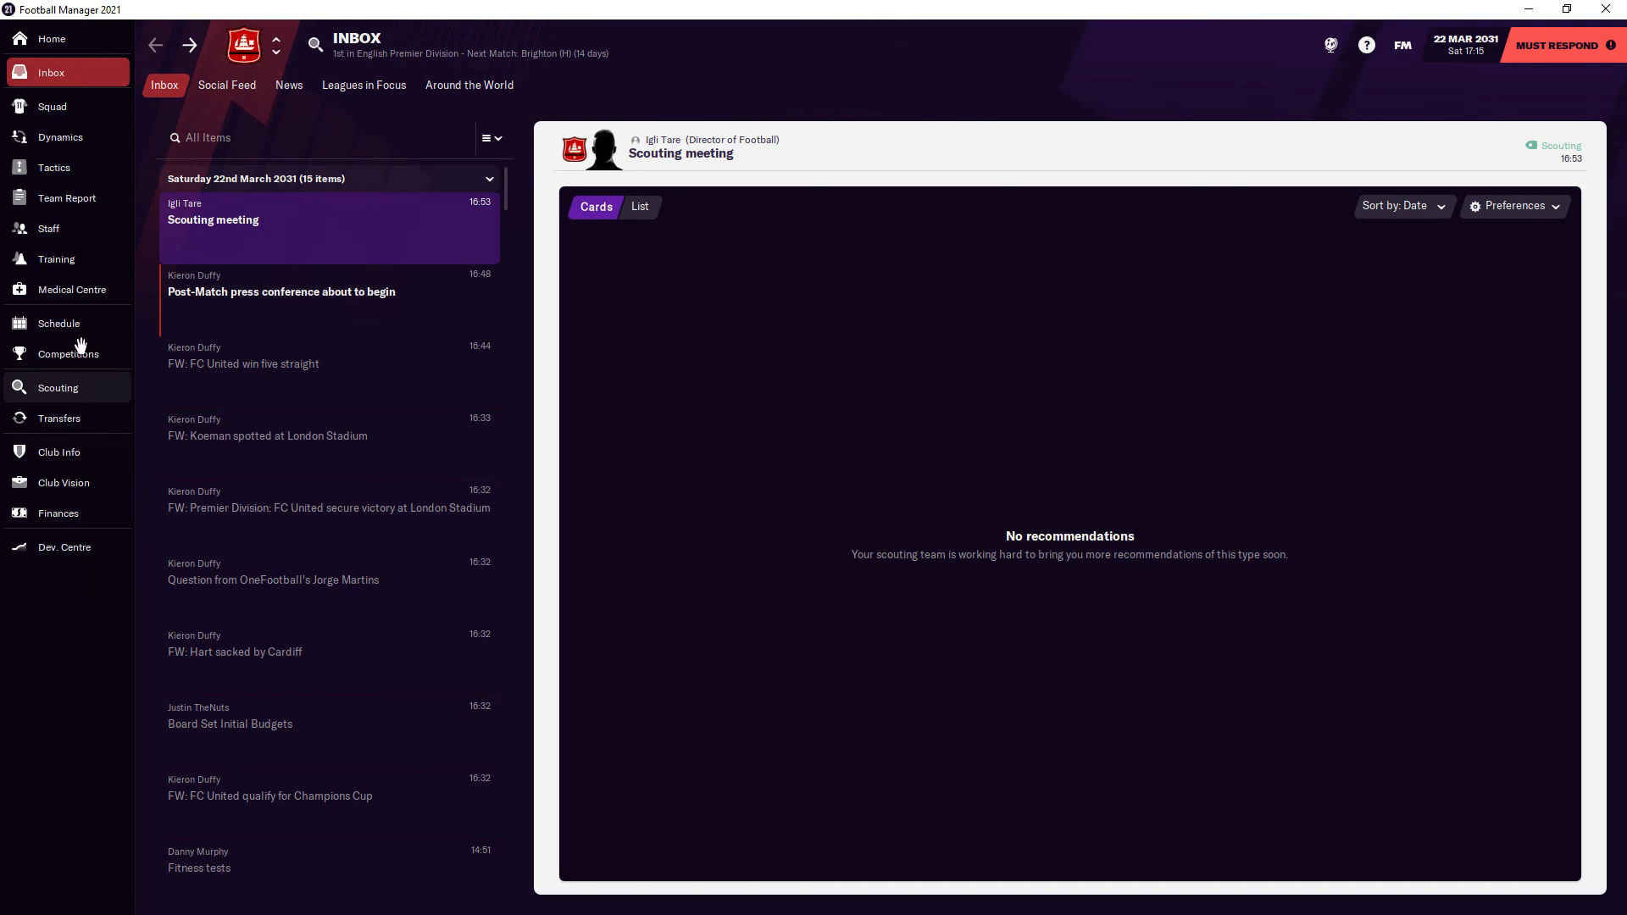
# - Show the fixtures schedule with the West Ham win and upcoming Brighton and FCP matches
pyautogui.click(60, 323)
pyautogui.scroll(-4, 597, 595)
pyautogui.scroll(-4, 598, 596)
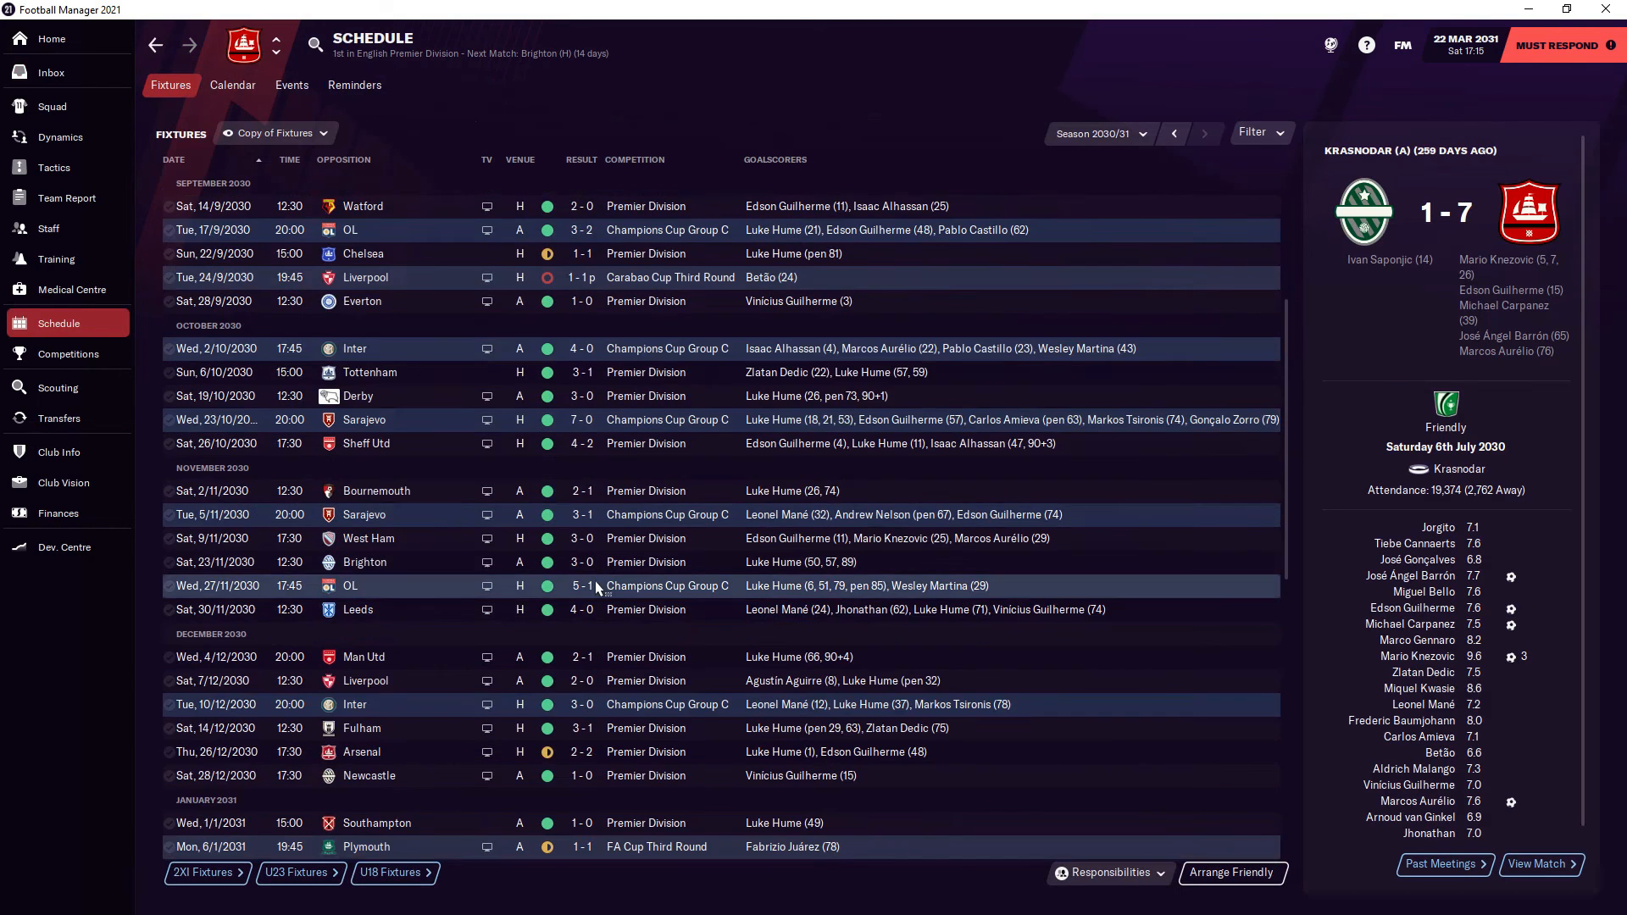
pyautogui.scroll(-4, 598, 595)
pyautogui.scroll(-4, 598, 594)
pyautogui.scroll(-3, 597, 595)
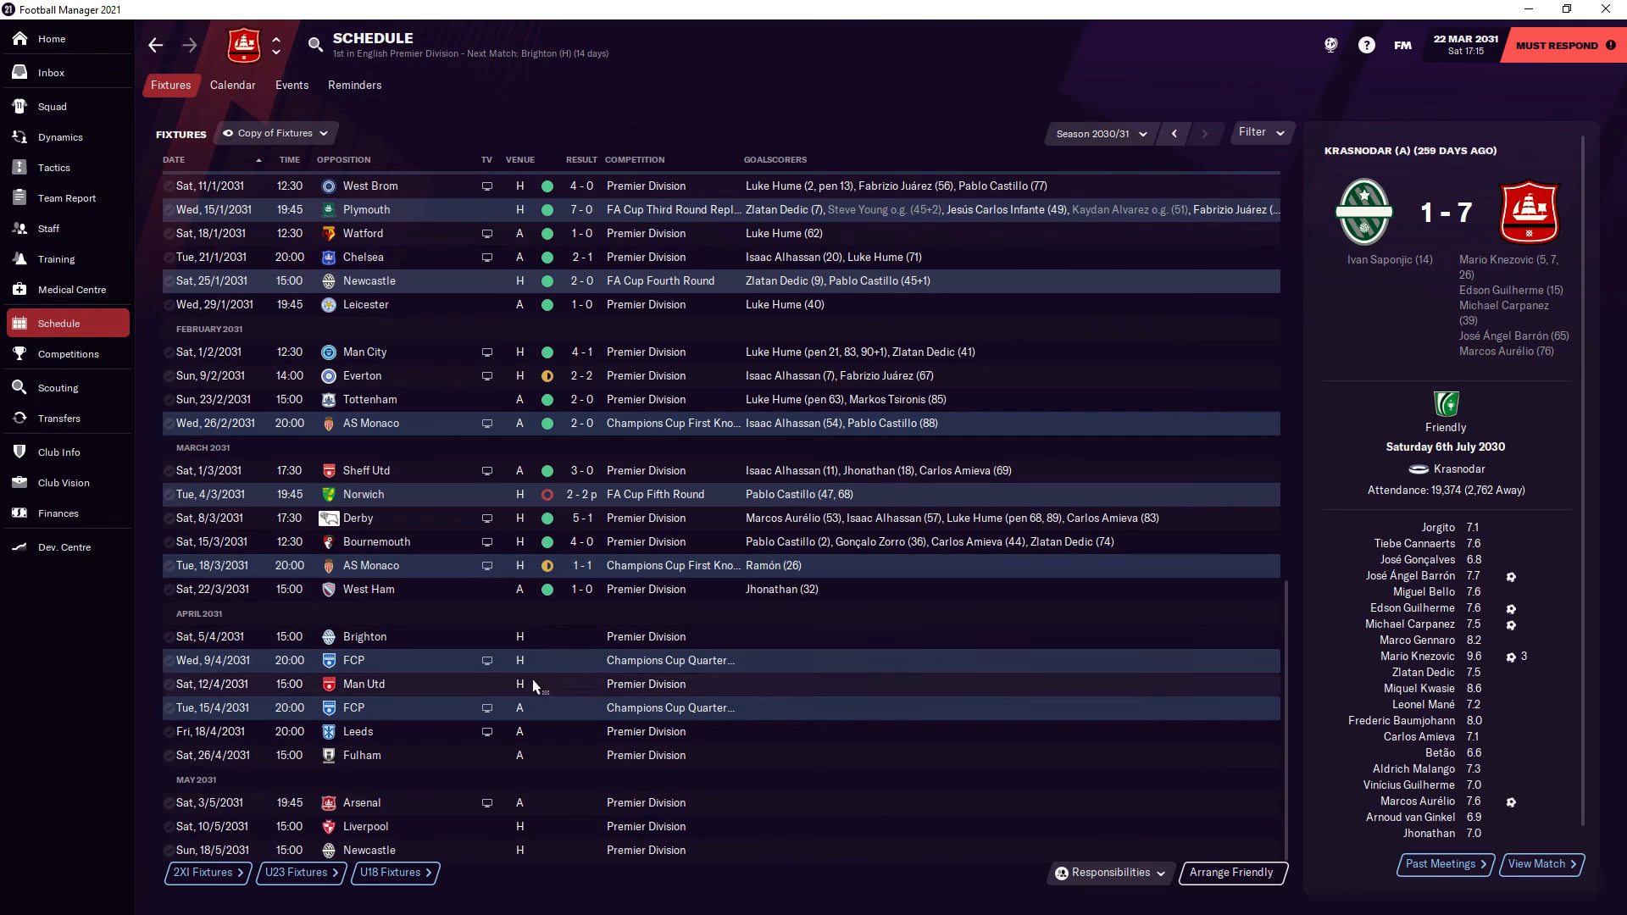